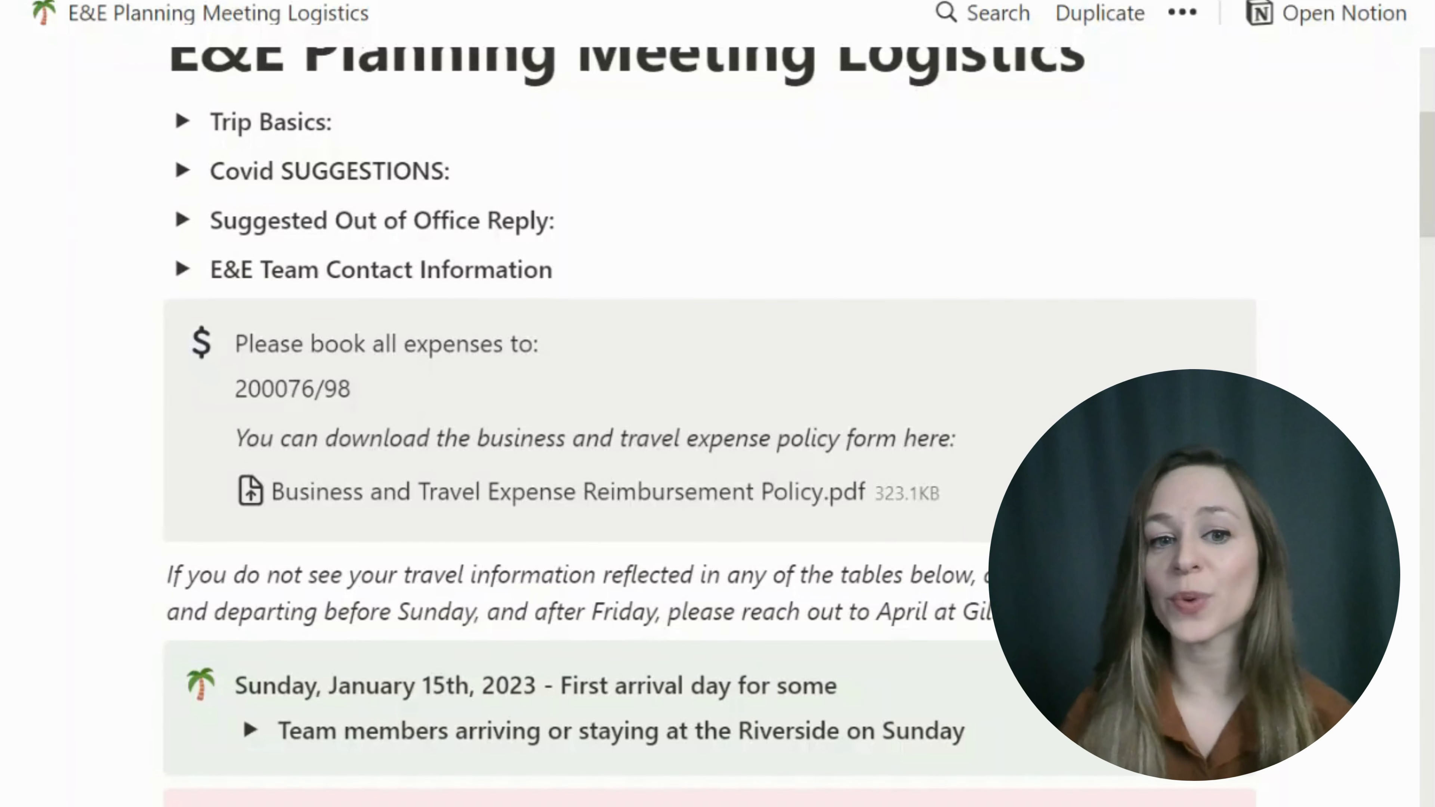
Review the published meeting logistics page, checking the Trip Basics toggle and the Sunday team arrivals toggle
{"action": "left_click", "coordinate": [189, 126]}
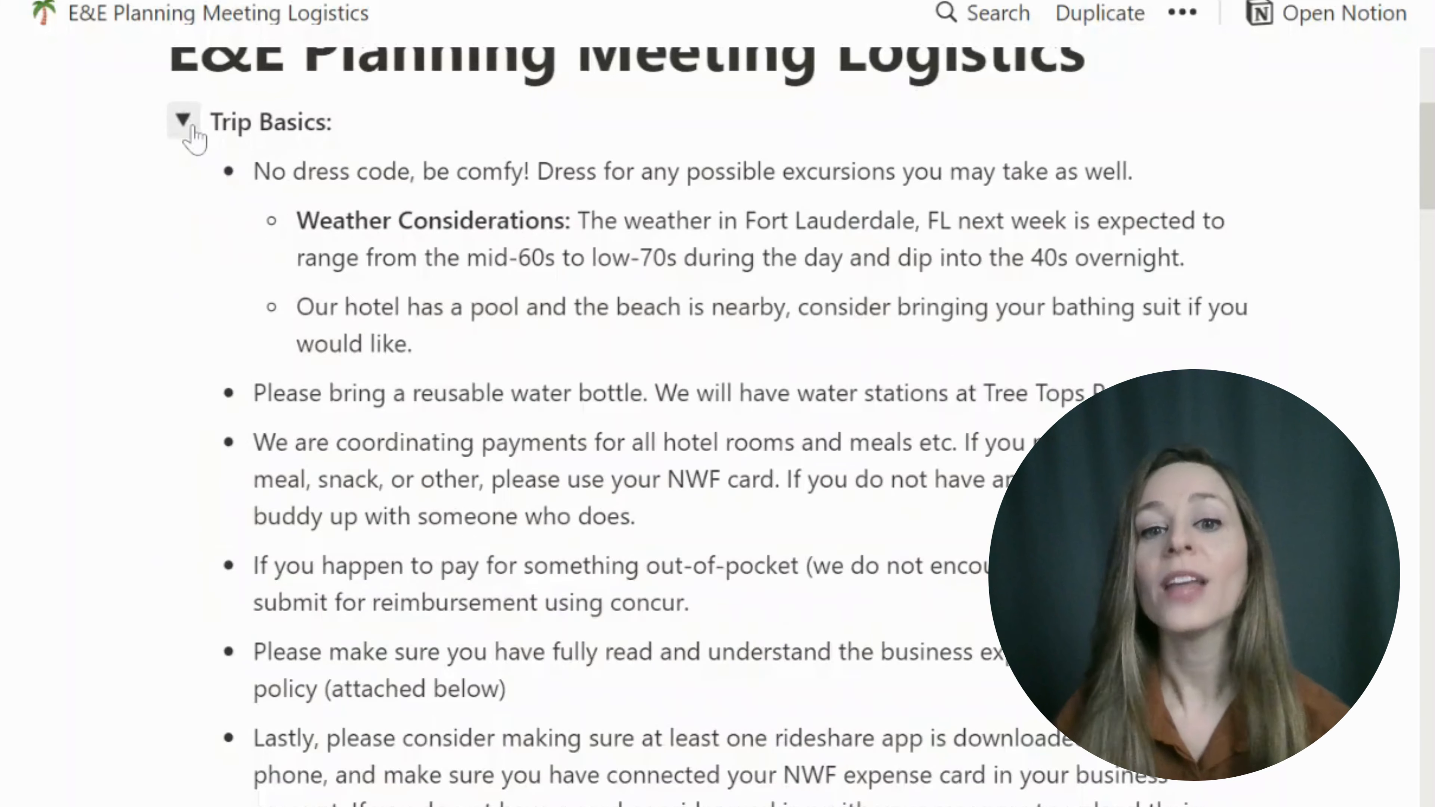
{"action": "left_click", "coordinate": [192, 129]}
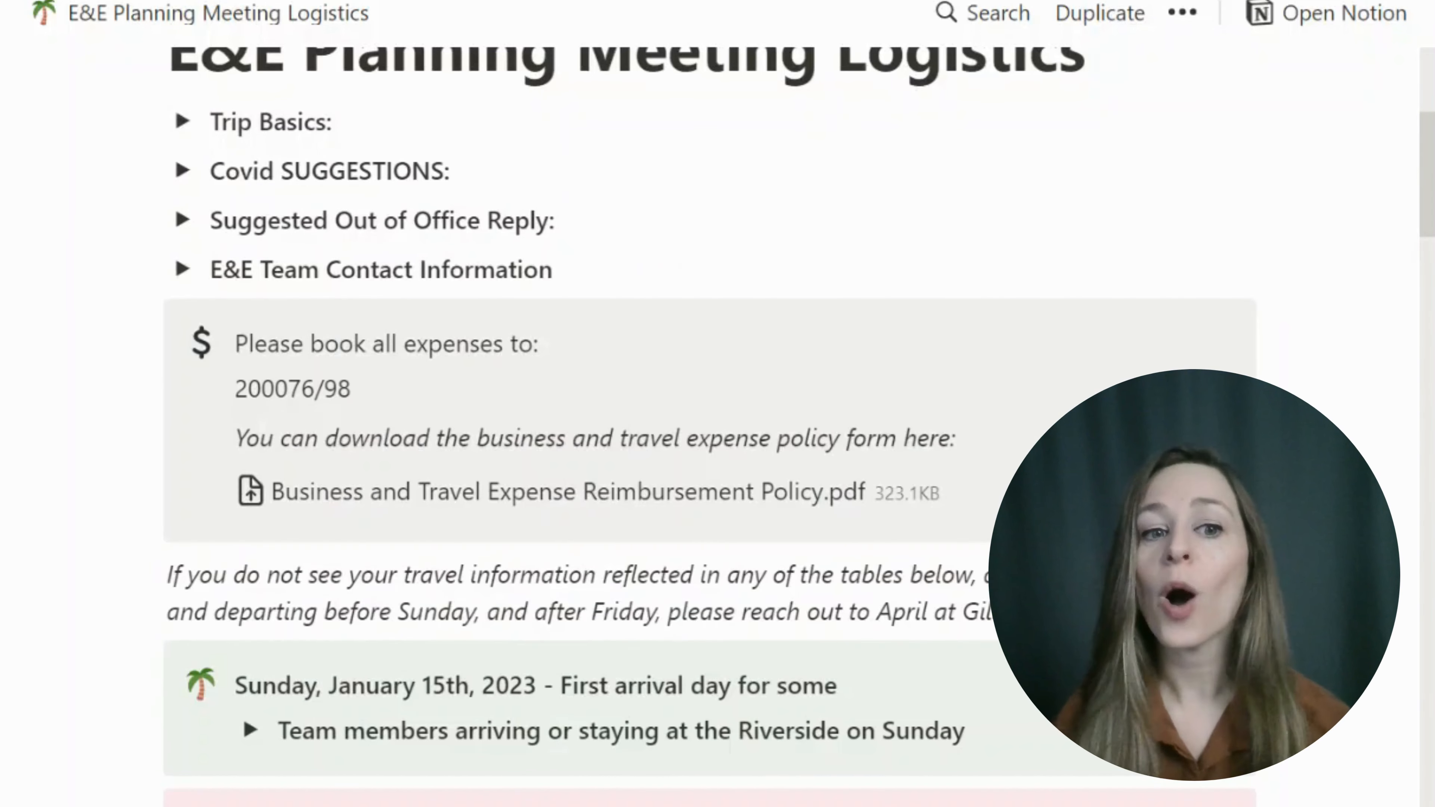
{"action": "scroll", "coordinate": [577, 105], "scroll_direction": "down", "scroll_amount": 7}
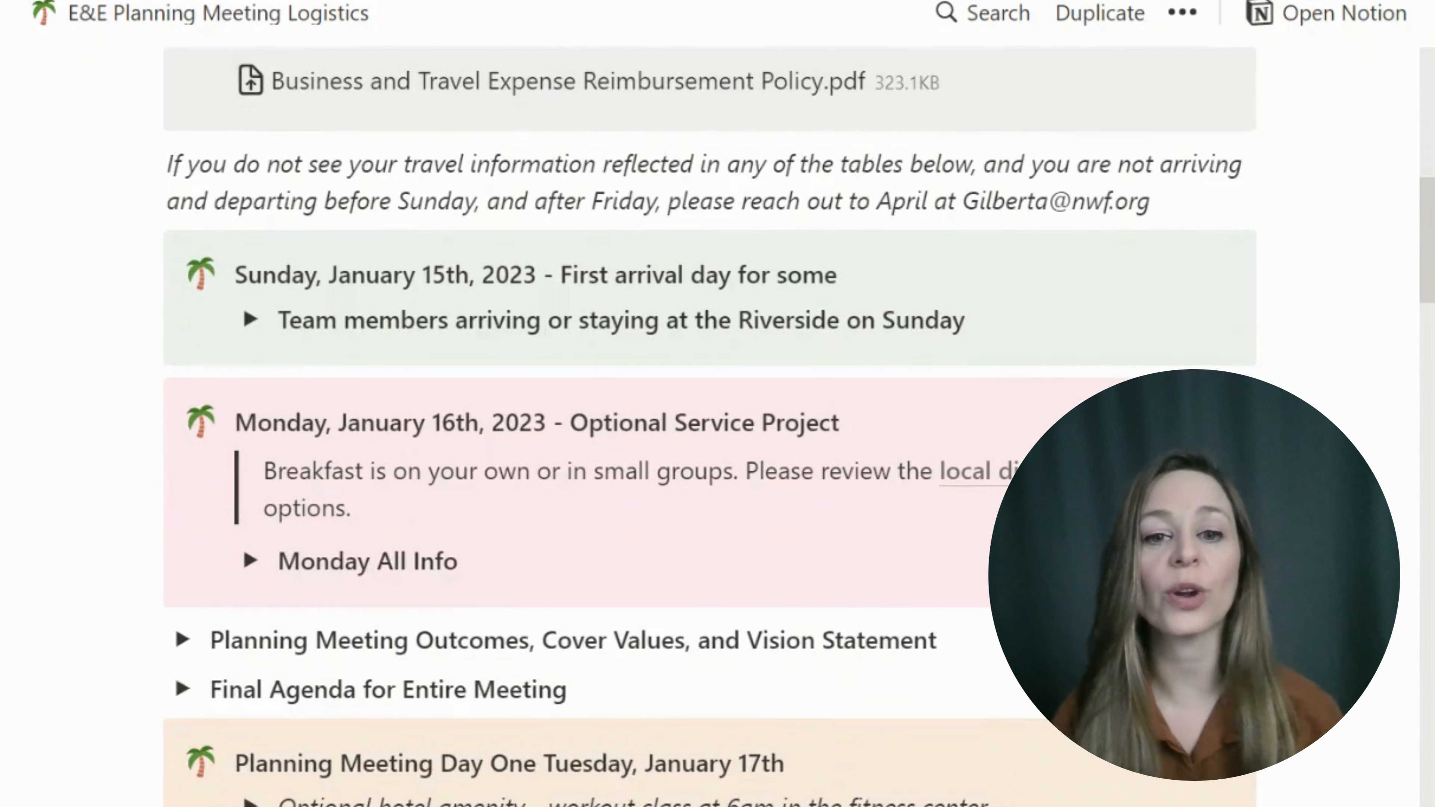
{"action": "left_click", "coordinate": [250, 319]}
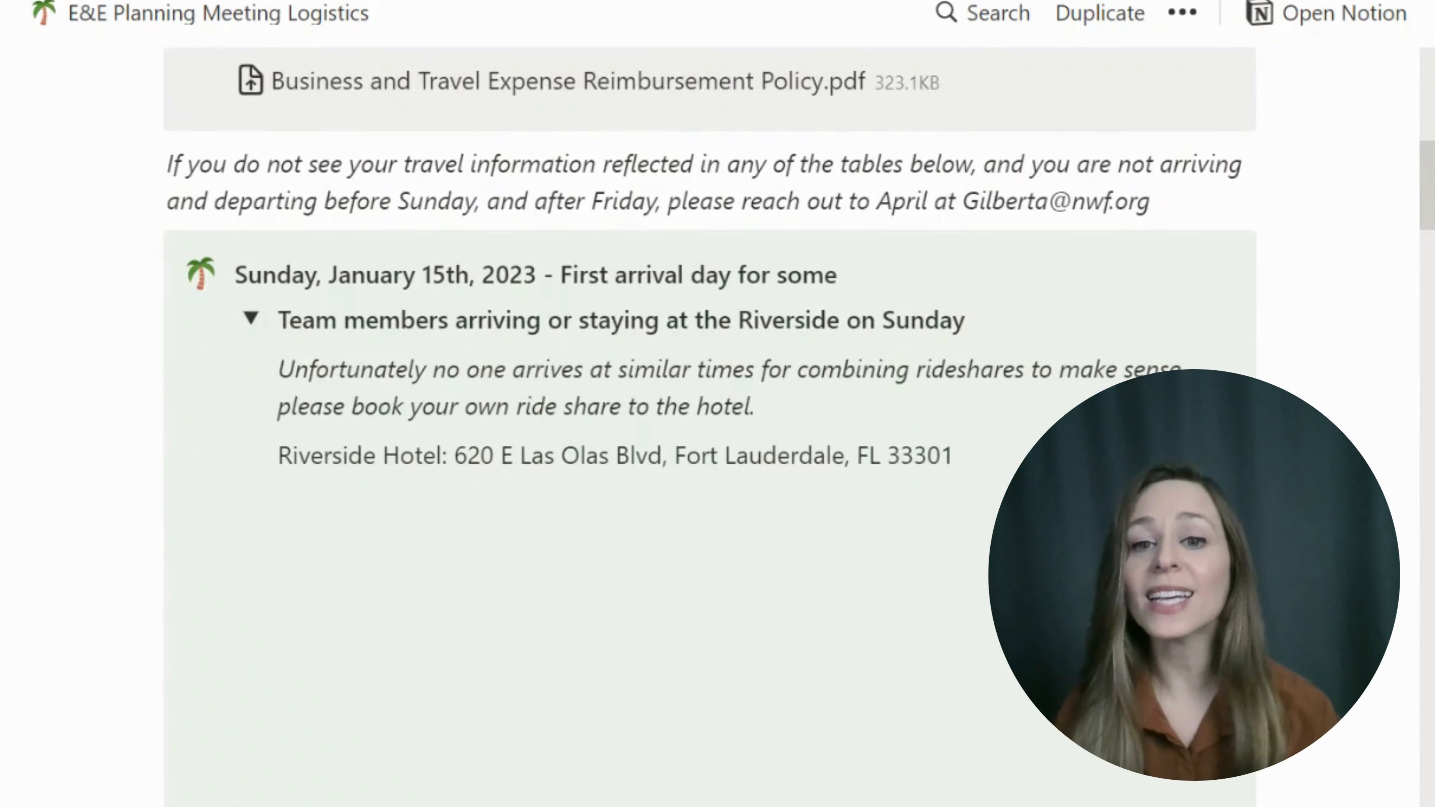
{"action": "scroll", "coordinate": [709, 424], "scroll_direction": "down", "scroll_amount": 7}
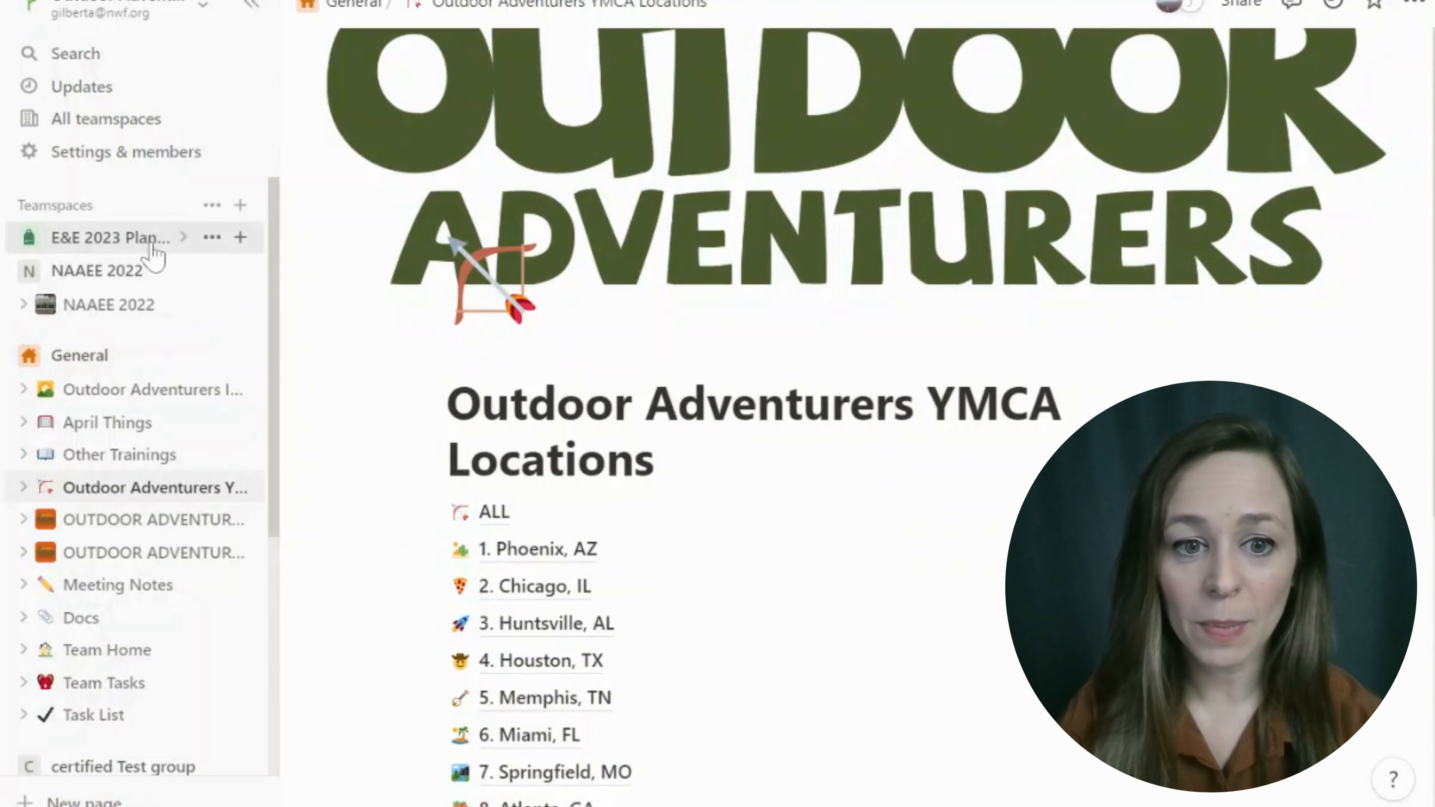
Create a new page in the E&E 2023 planning teamspace and title it "E&E Logistics Duplicate"
{"action": "left_click", "coordinate": [239, 238]}
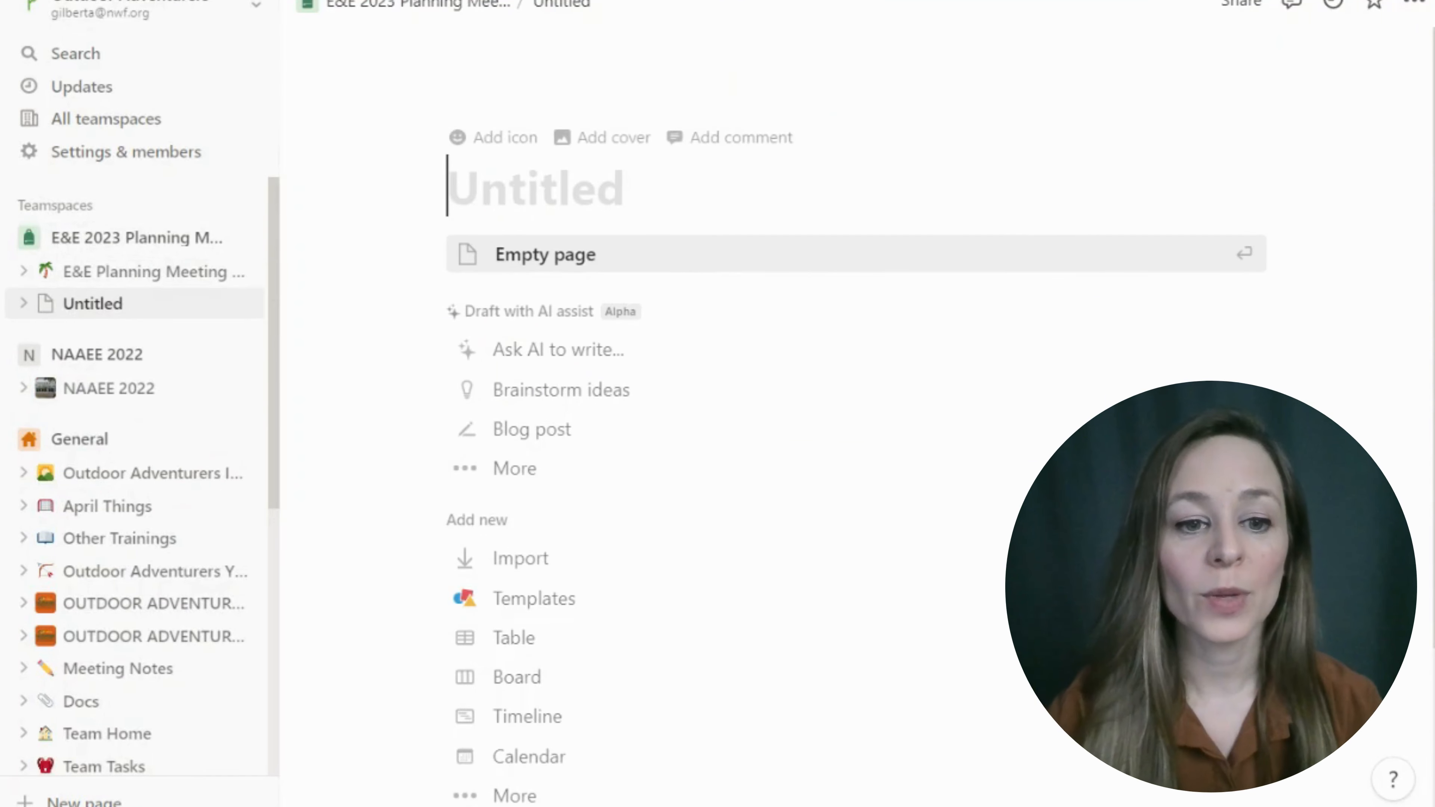
{"action": "left_click", "coordinate": [164, 276]}
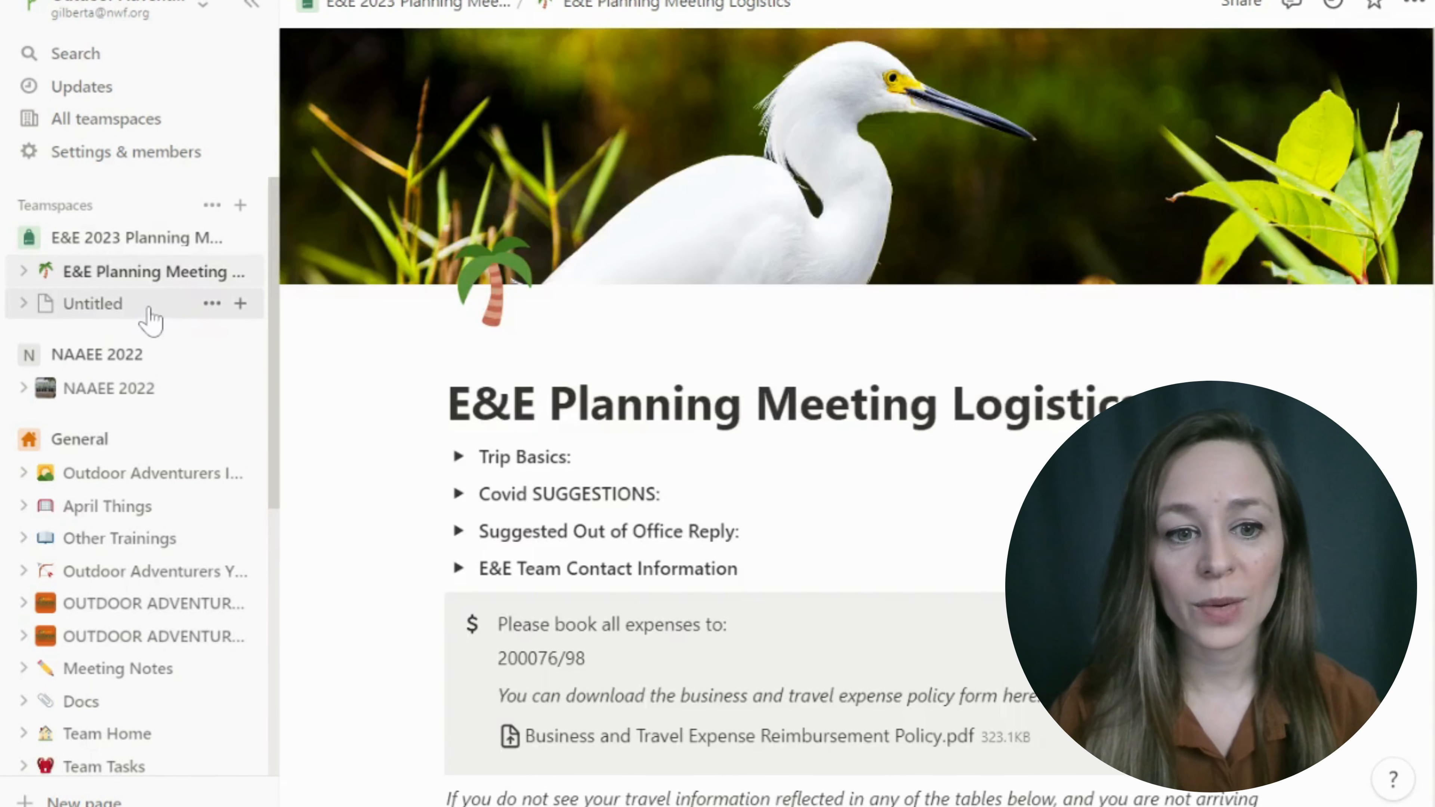
{"action": "left_click", "coordinate": [149, 309]}
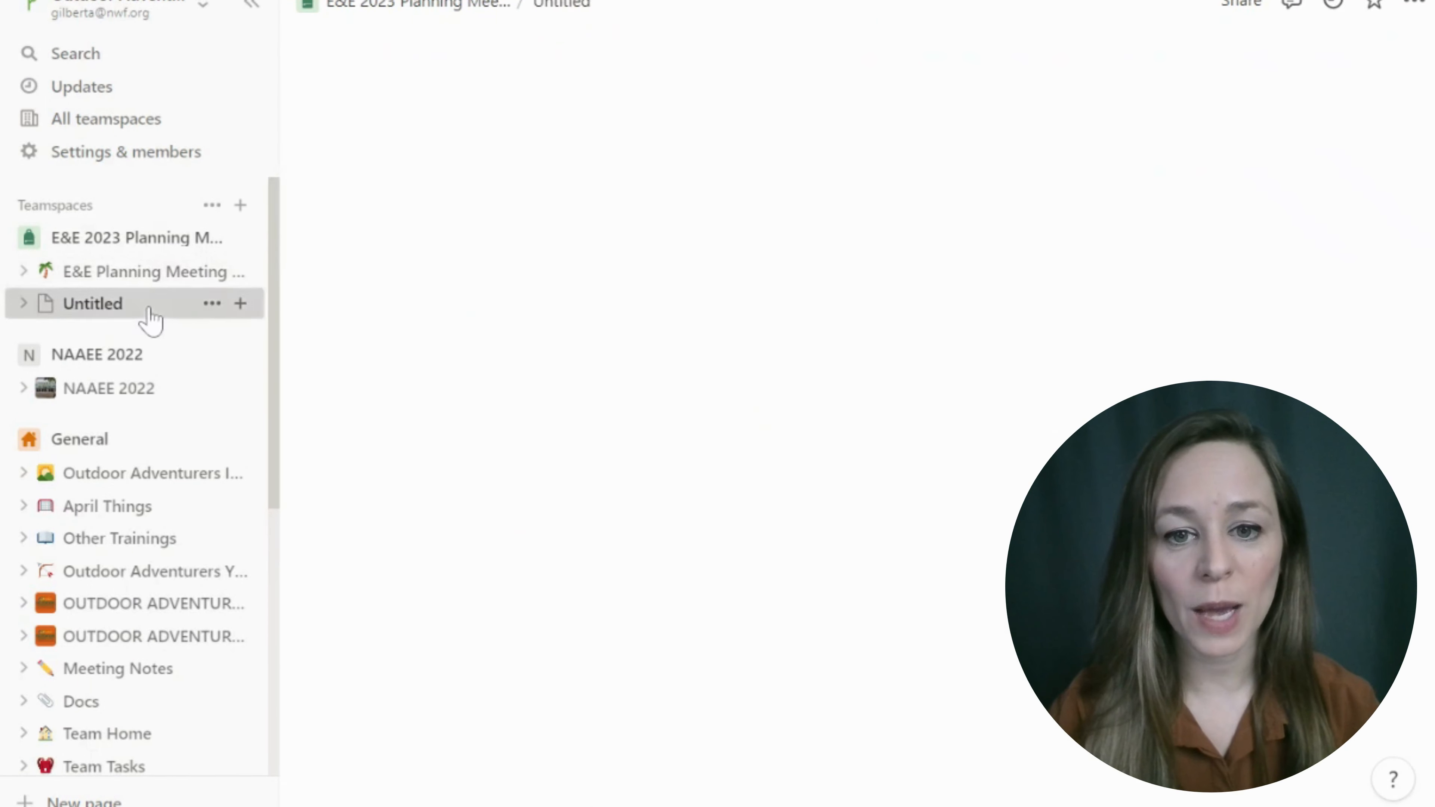
{"action": "left_click", "coordinate": [254, 7]}
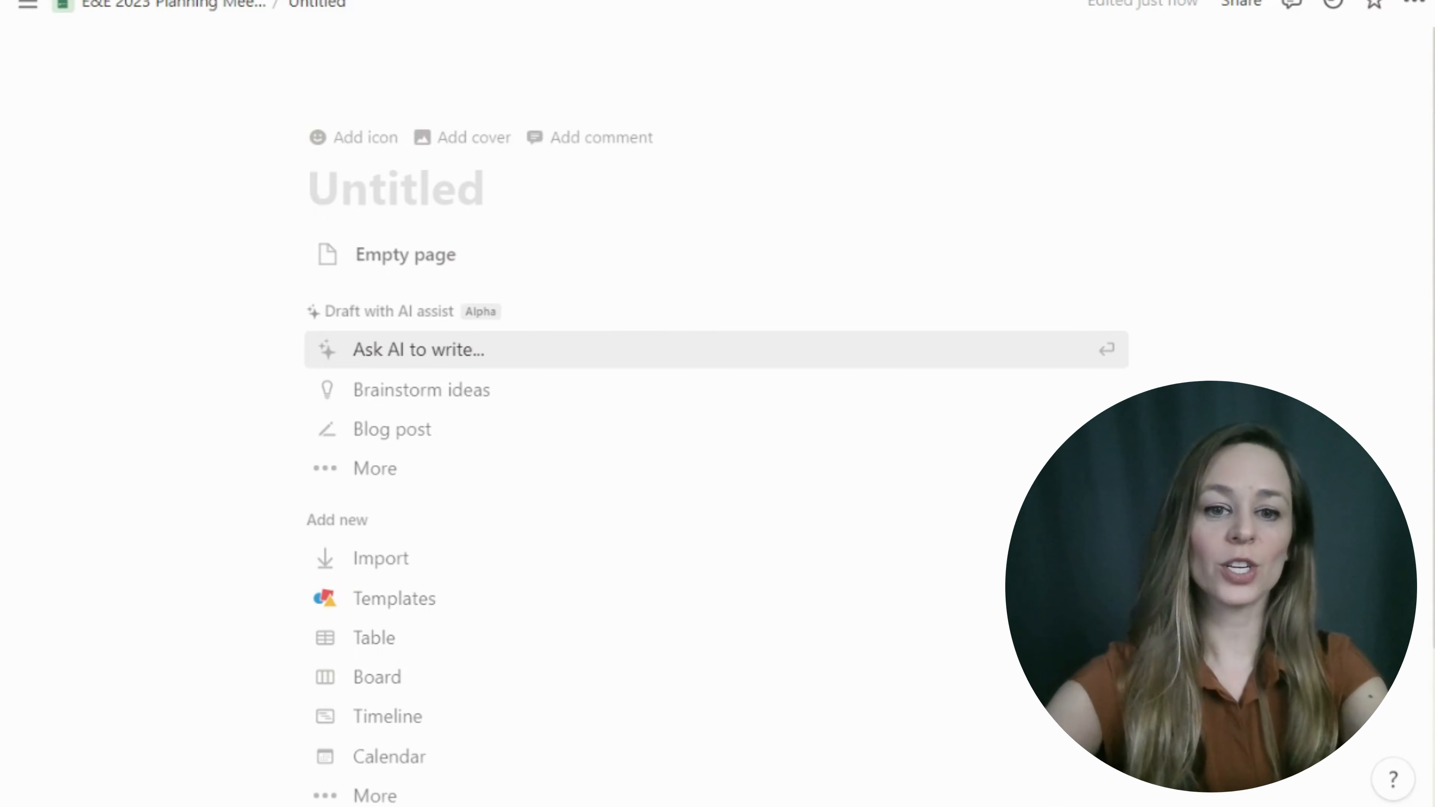
{"action": "type", "text": "E"}
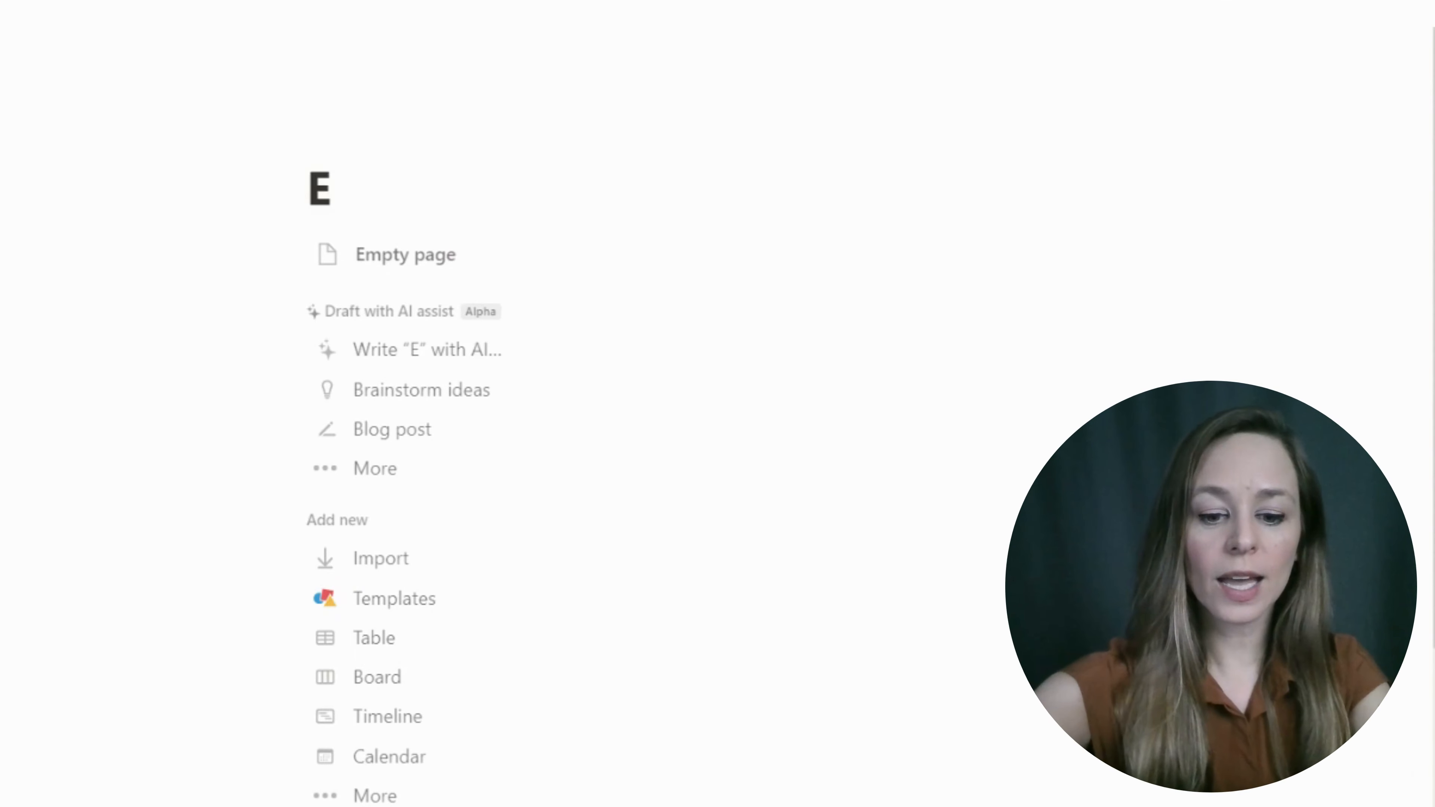
{"action": "type", "text": "&E Logistics"}
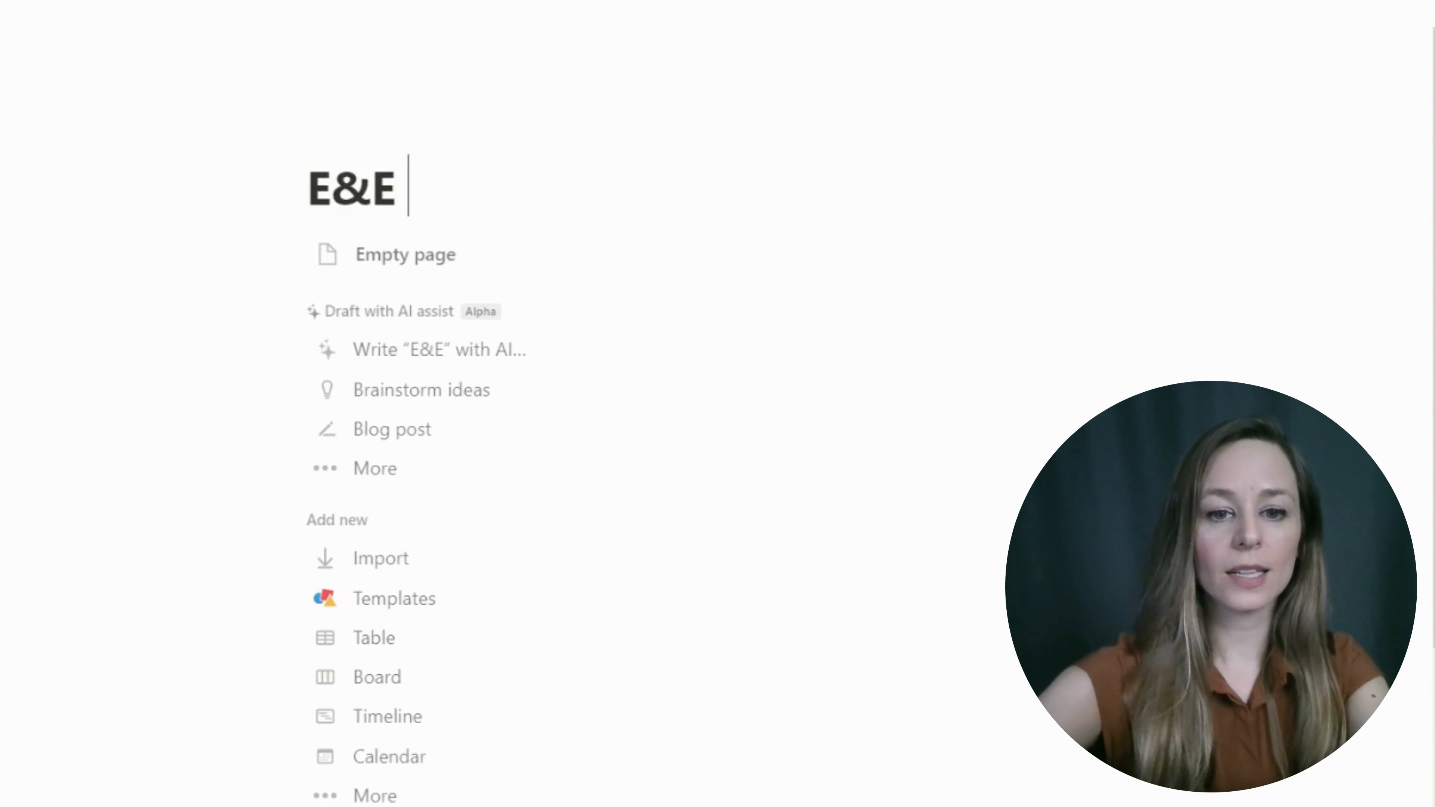
{"action": "type", "text": " Duplicate"}
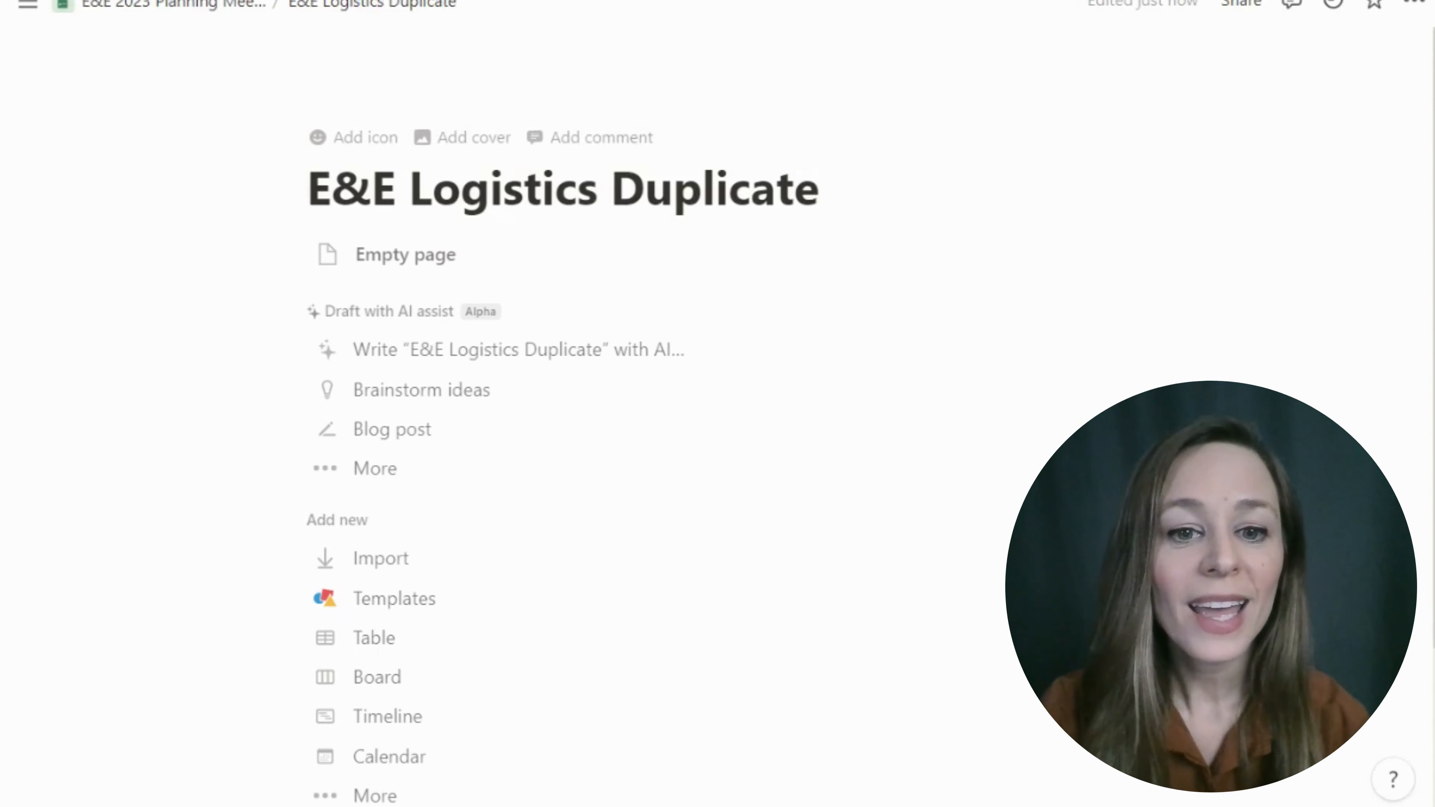
Add a palm-tree cover from an Unsplash search for "Florida" and reposition it to show the treetops
{"action": "left_click", "coordinate": [486, 148]}
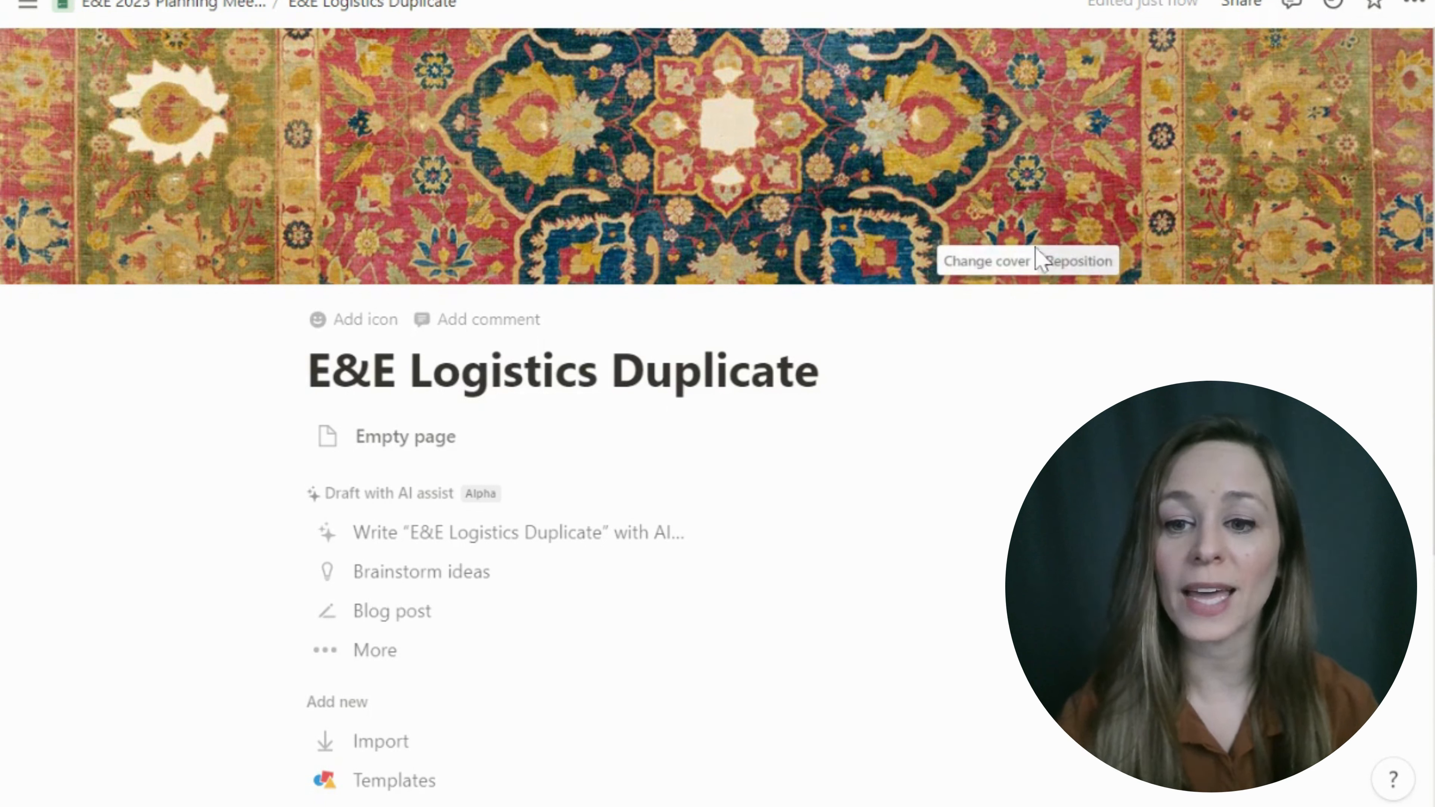
{"action": "left_click", "coordinate": [996, 259]}
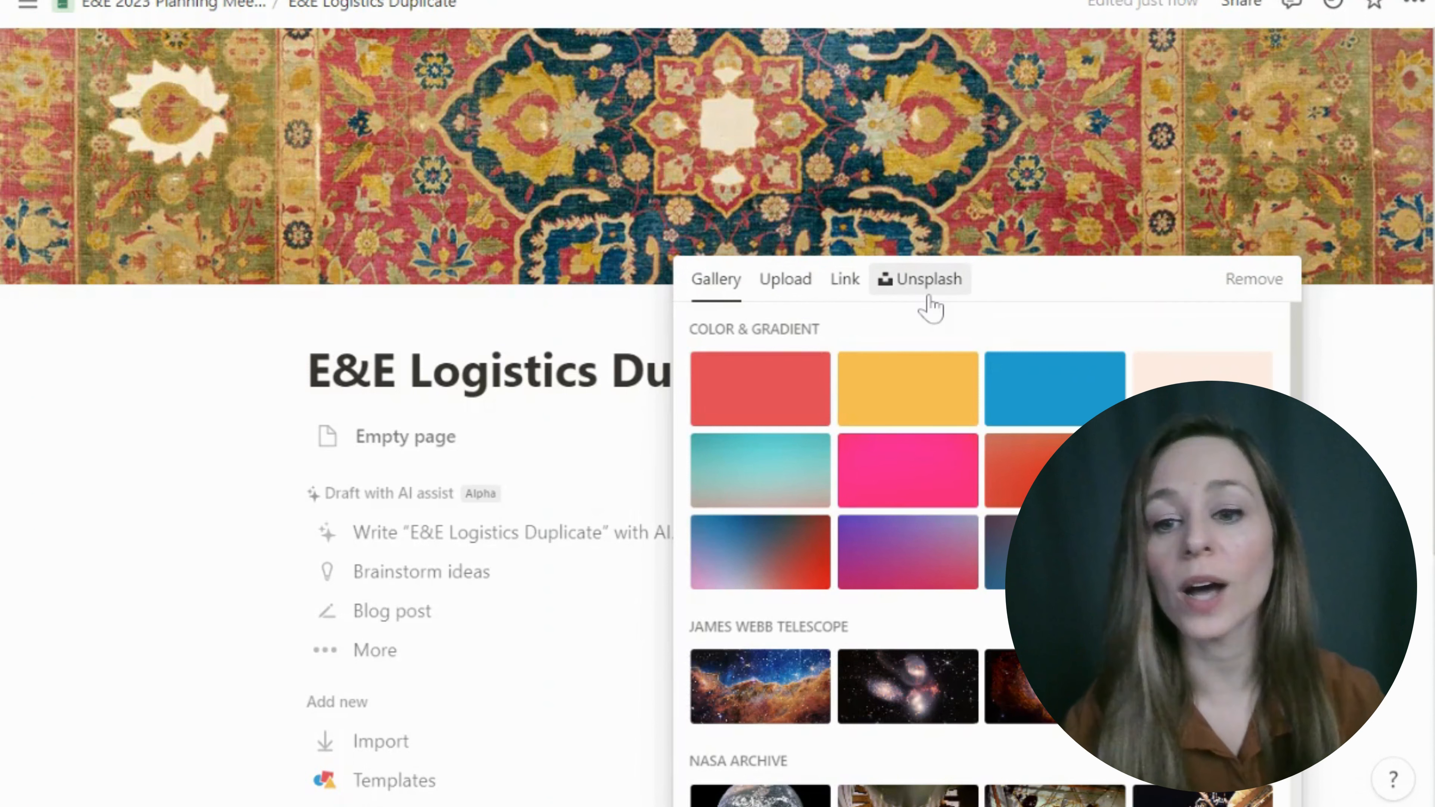
{"action": "left_click", "coordinate": [930, 282]}
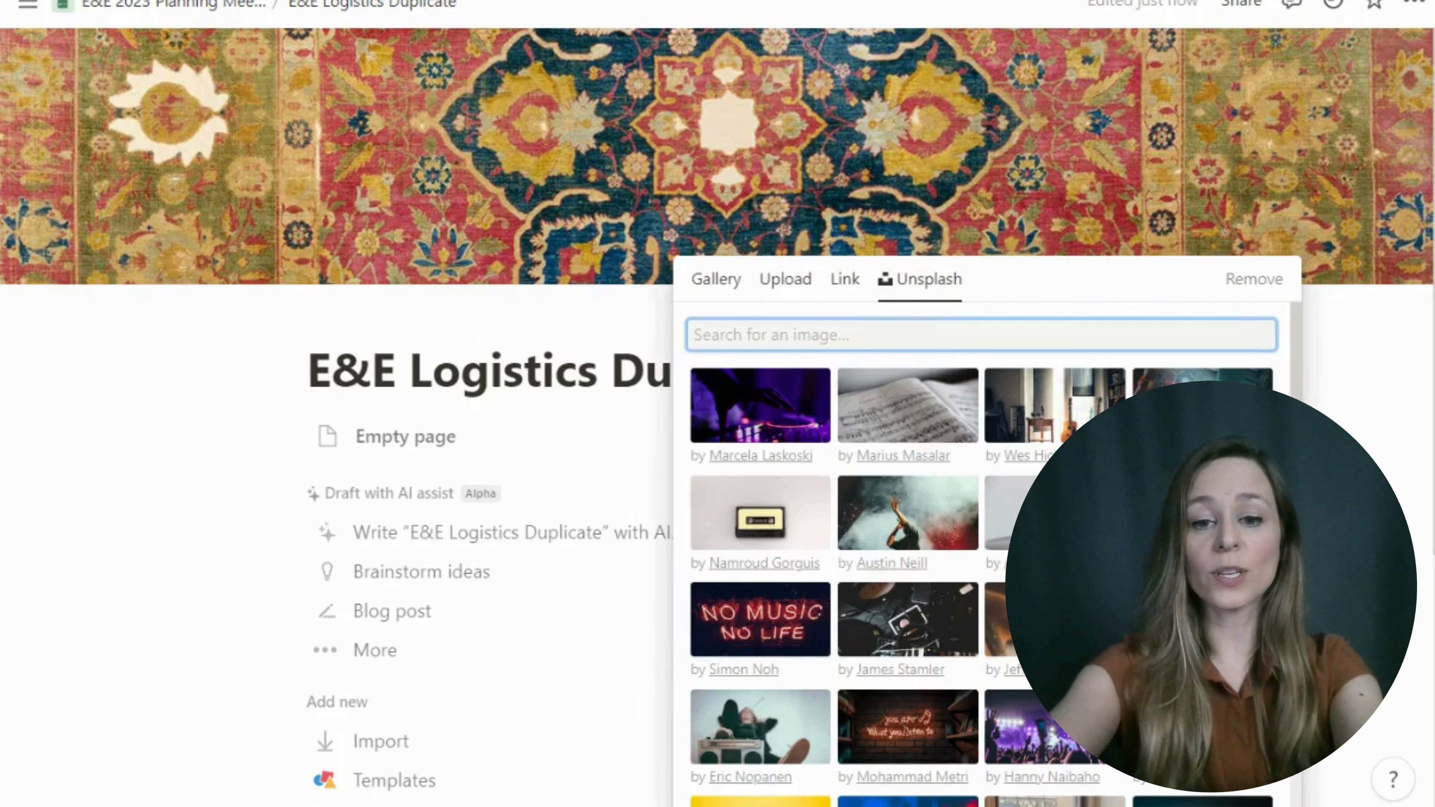
{"action": "type", "text": "Florida"}
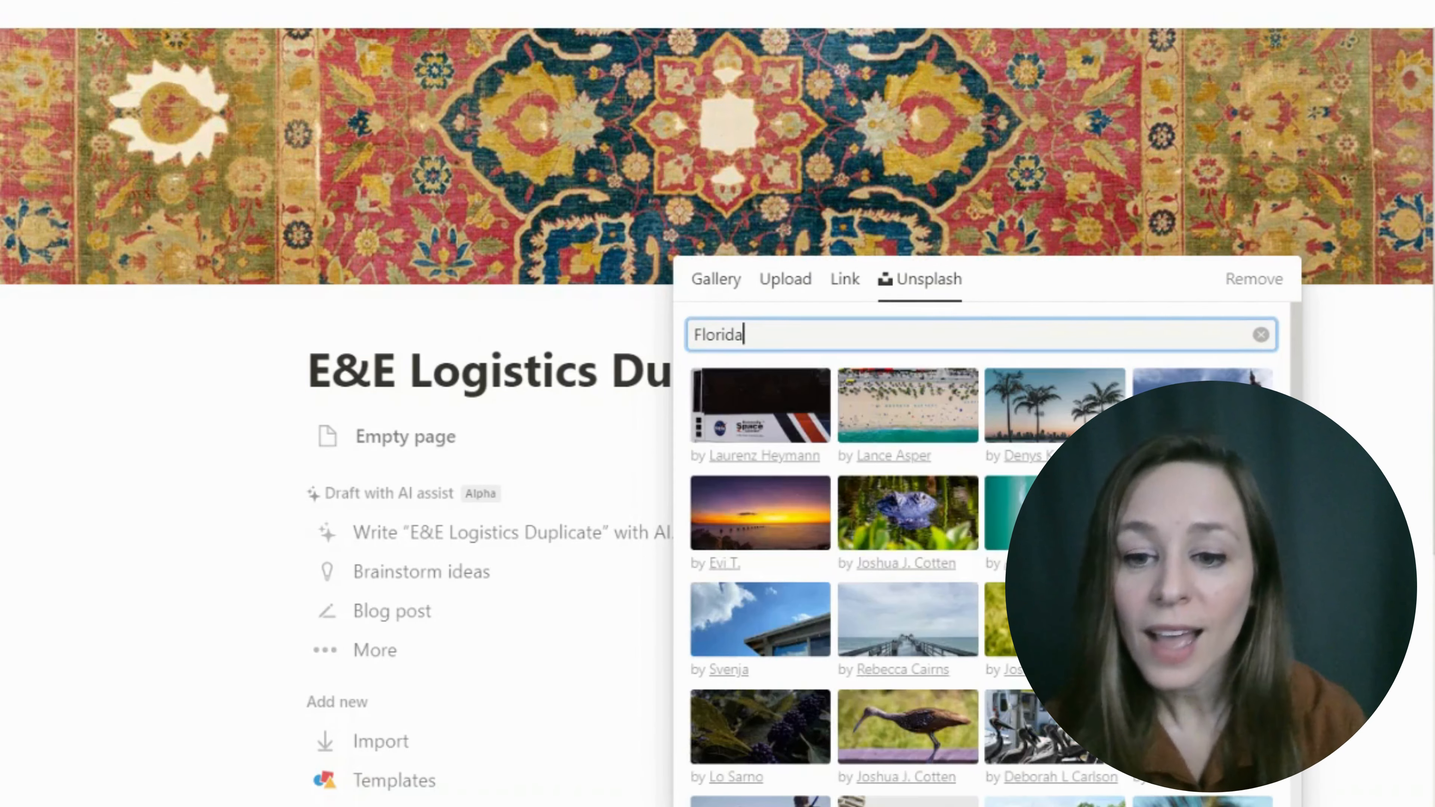
{"action": "left_click", "coordinate": [1022, 406]}
{"action": "key", "text": "Escape"}
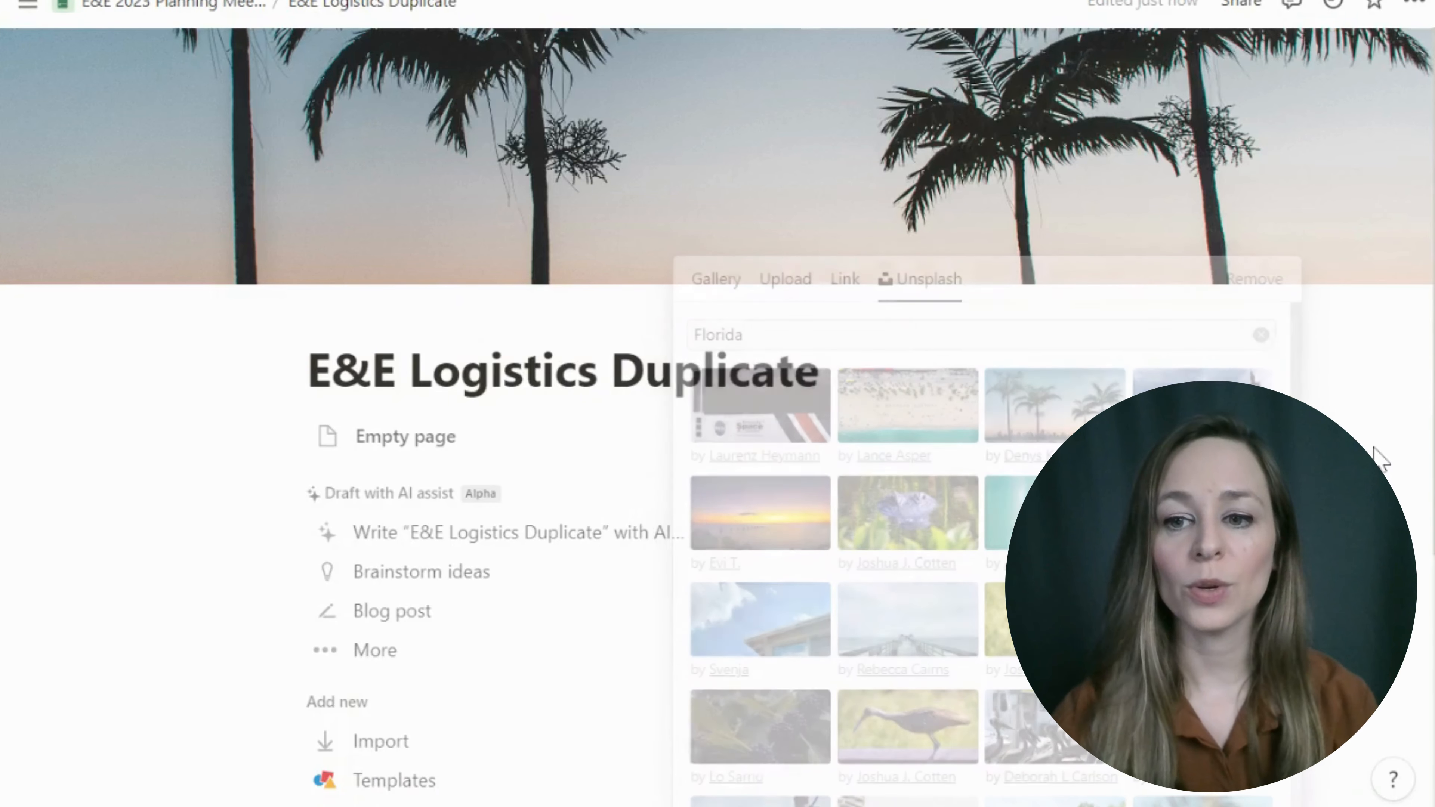
{"action": "left_click", "coordinate": [1047, 260]}
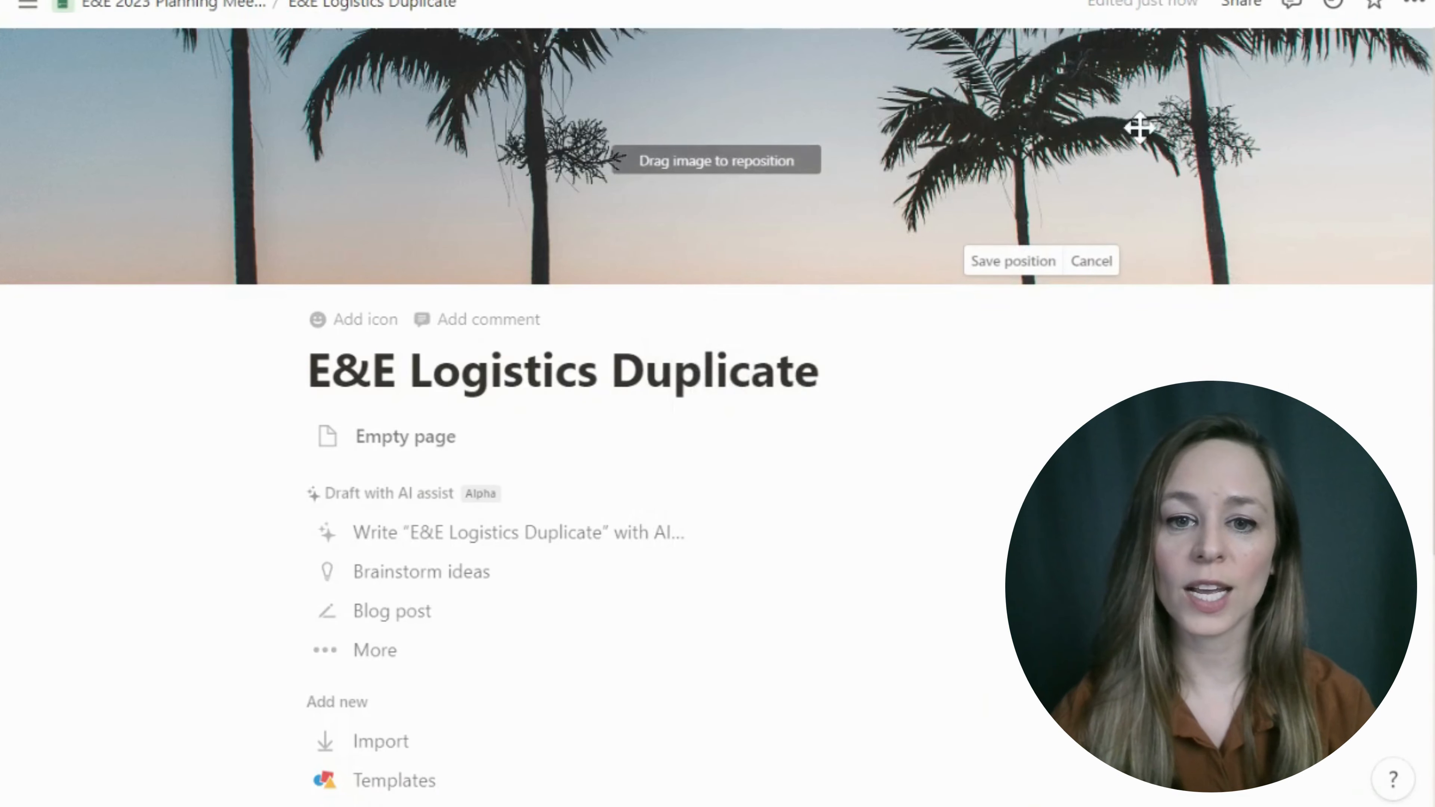
{"action": "left_click_drag", "start_coordinate": [1128, 121], "coordinate": [1127, 305]}
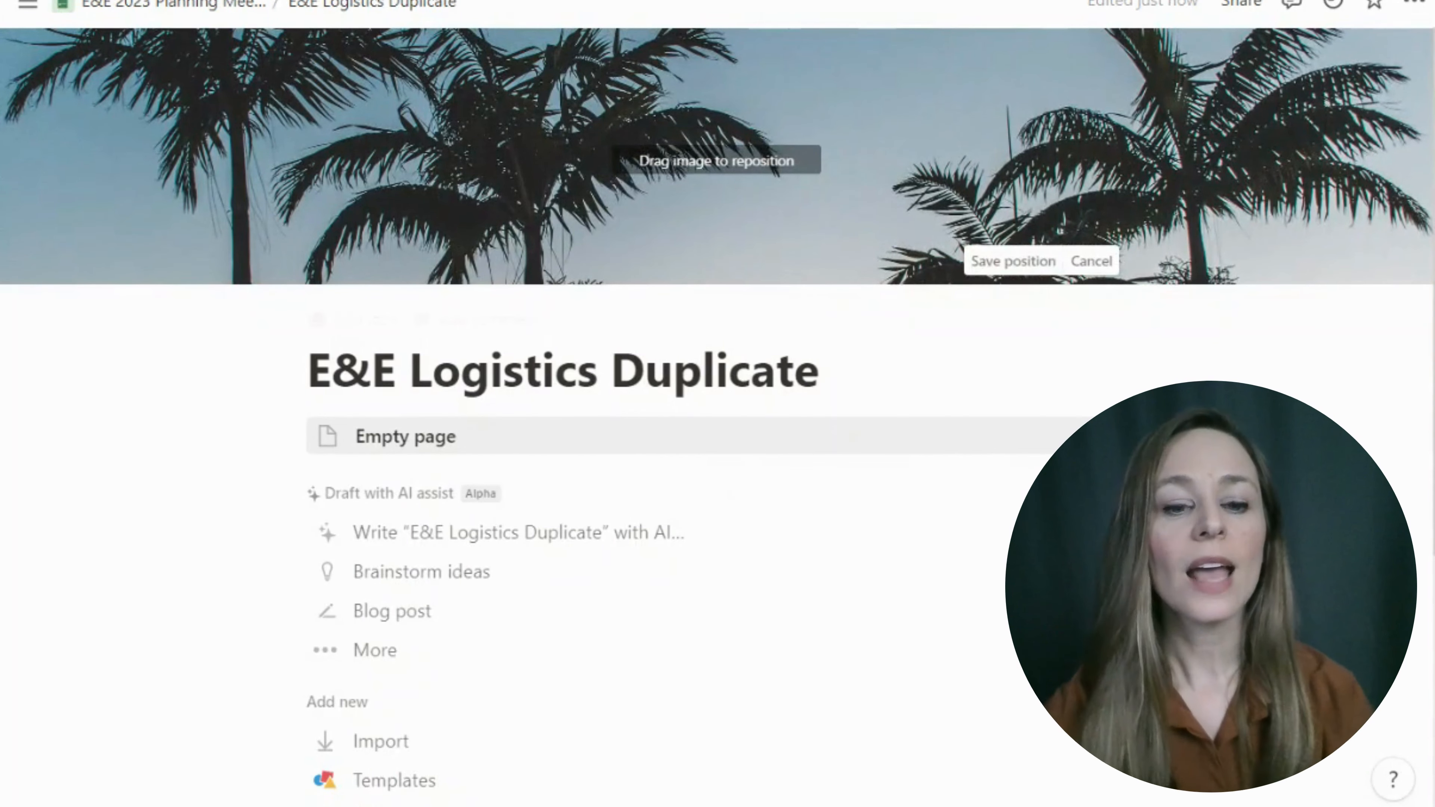
Add a page icon and set it to the palm tree emoji
{"action": "left_click", "coordinate": [343, 324]}
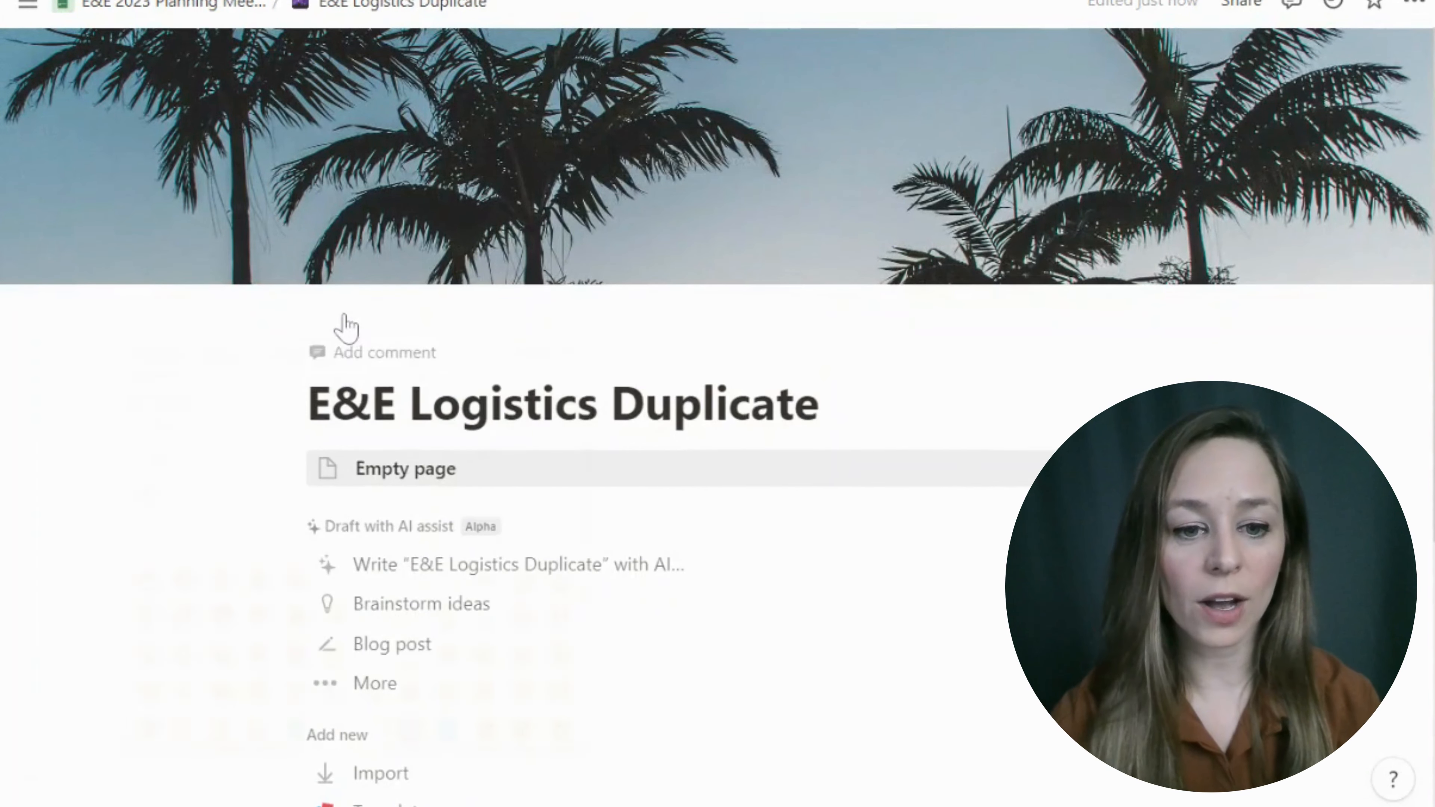
{"action": "left_click", "coordinate": [343, 324]}
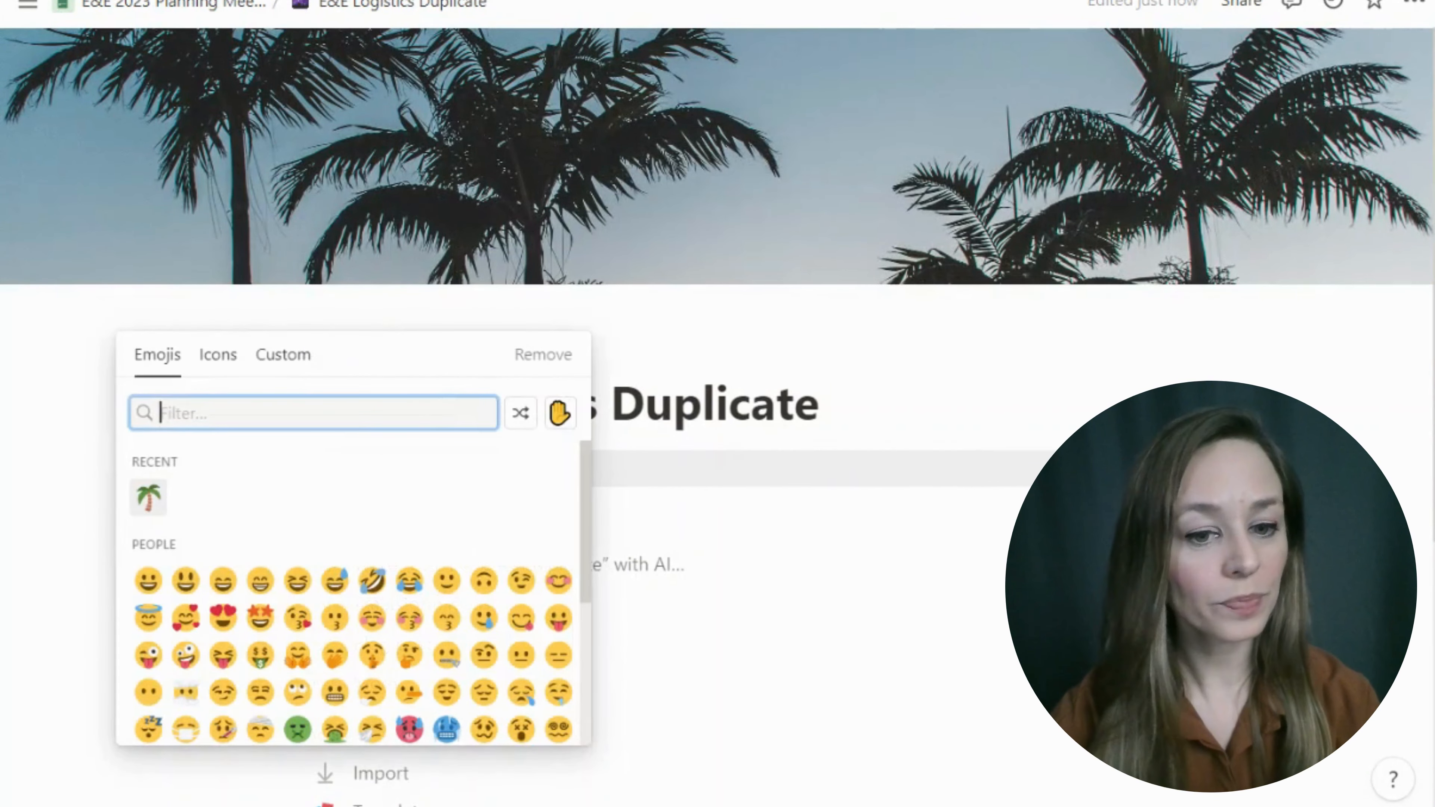
{"action": "left_click", "coordinate": [142, 501]}
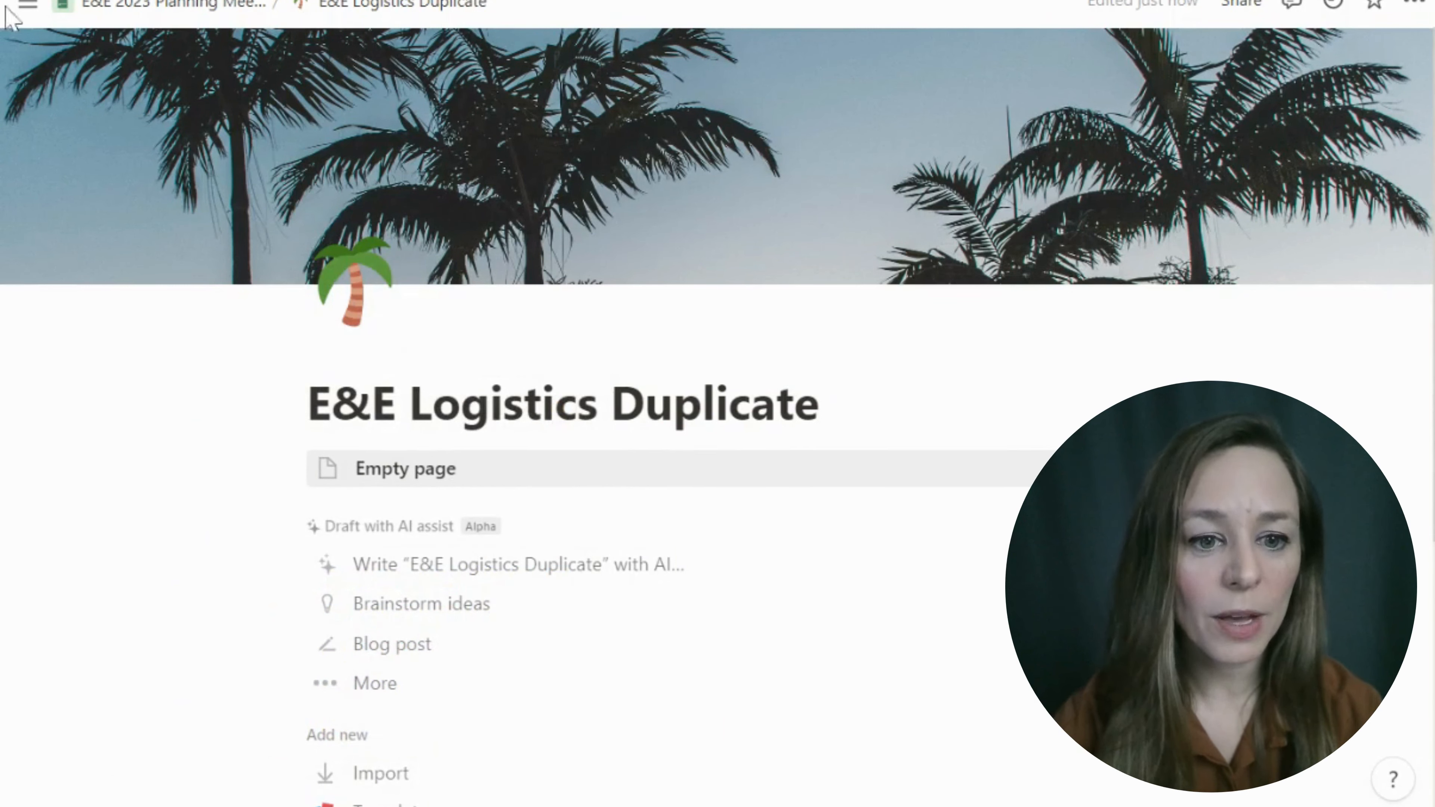
Start the page body as an empty page and insert a toggle list titled "Airport information"
{"action": "mouse_move", "coordinate": [31, 18]}
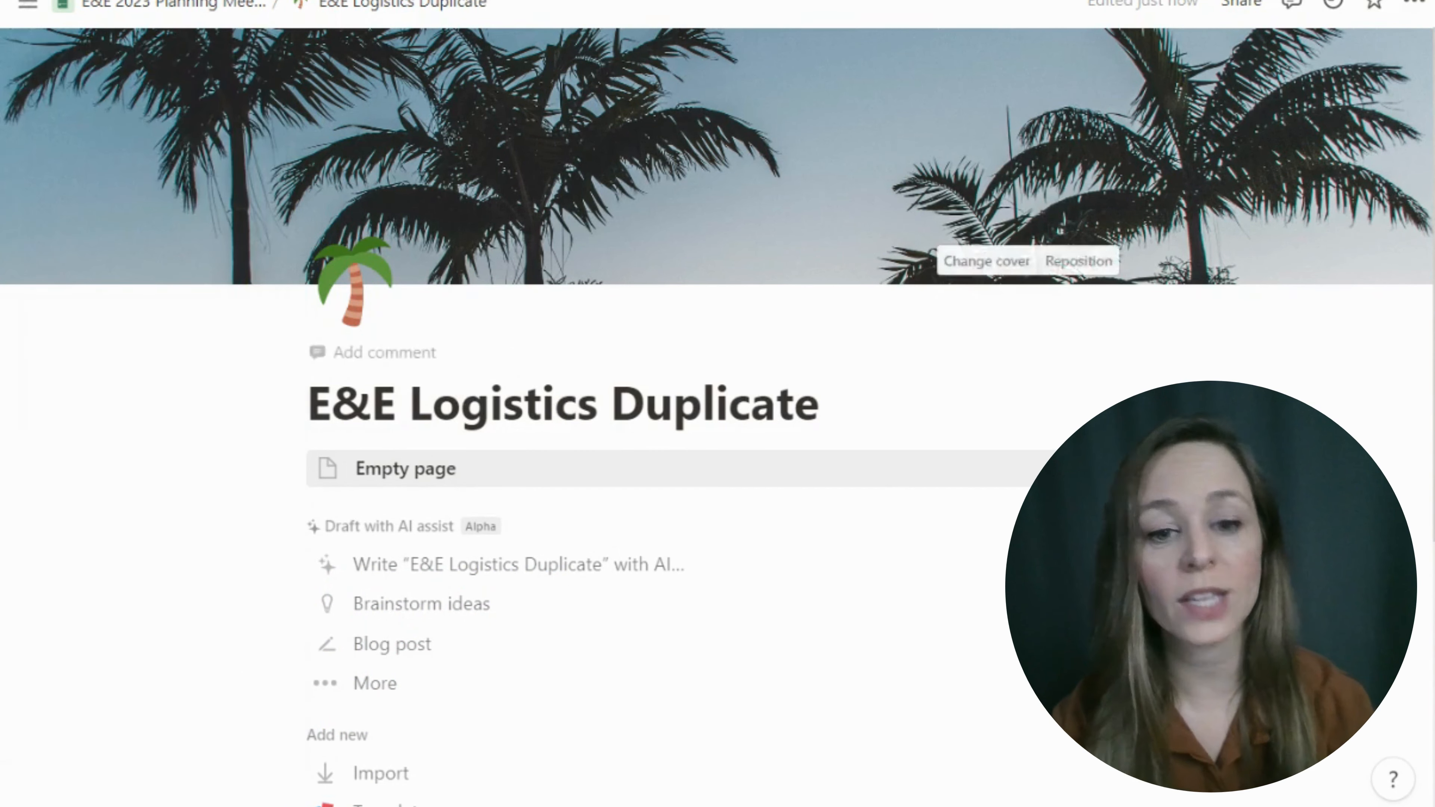
{"action": "scroll", "coordinate": [508, 650], "scroll_direction": "down", "scroll_amount": 5}
{"action": "scroll", "coordinate": [509, 650], "scroll_direction": "up", "scroll_amount": 5}
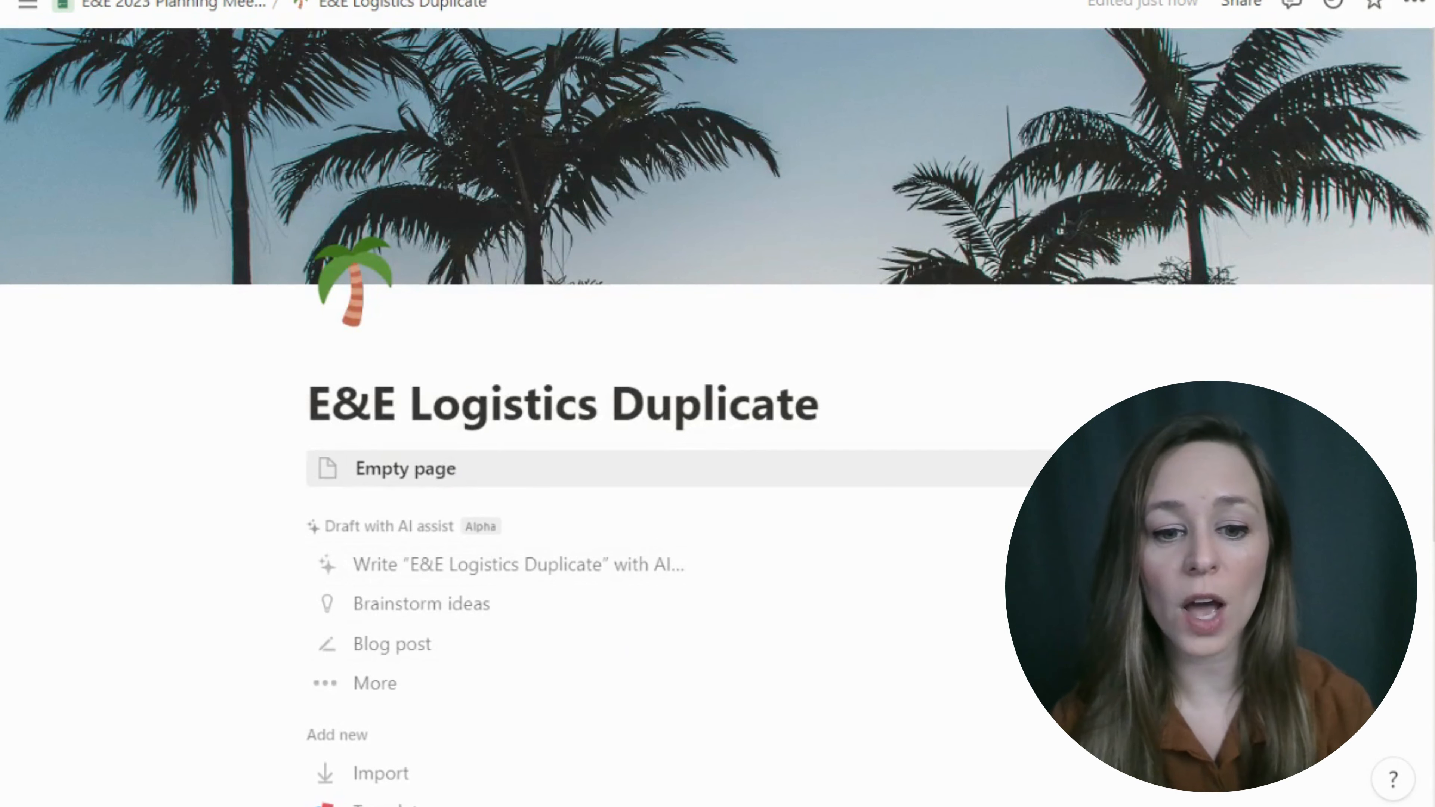
{"action": "scroll", "coordinate": [497, 599], "scroll_direction": "down", "scroll_amount": 7}
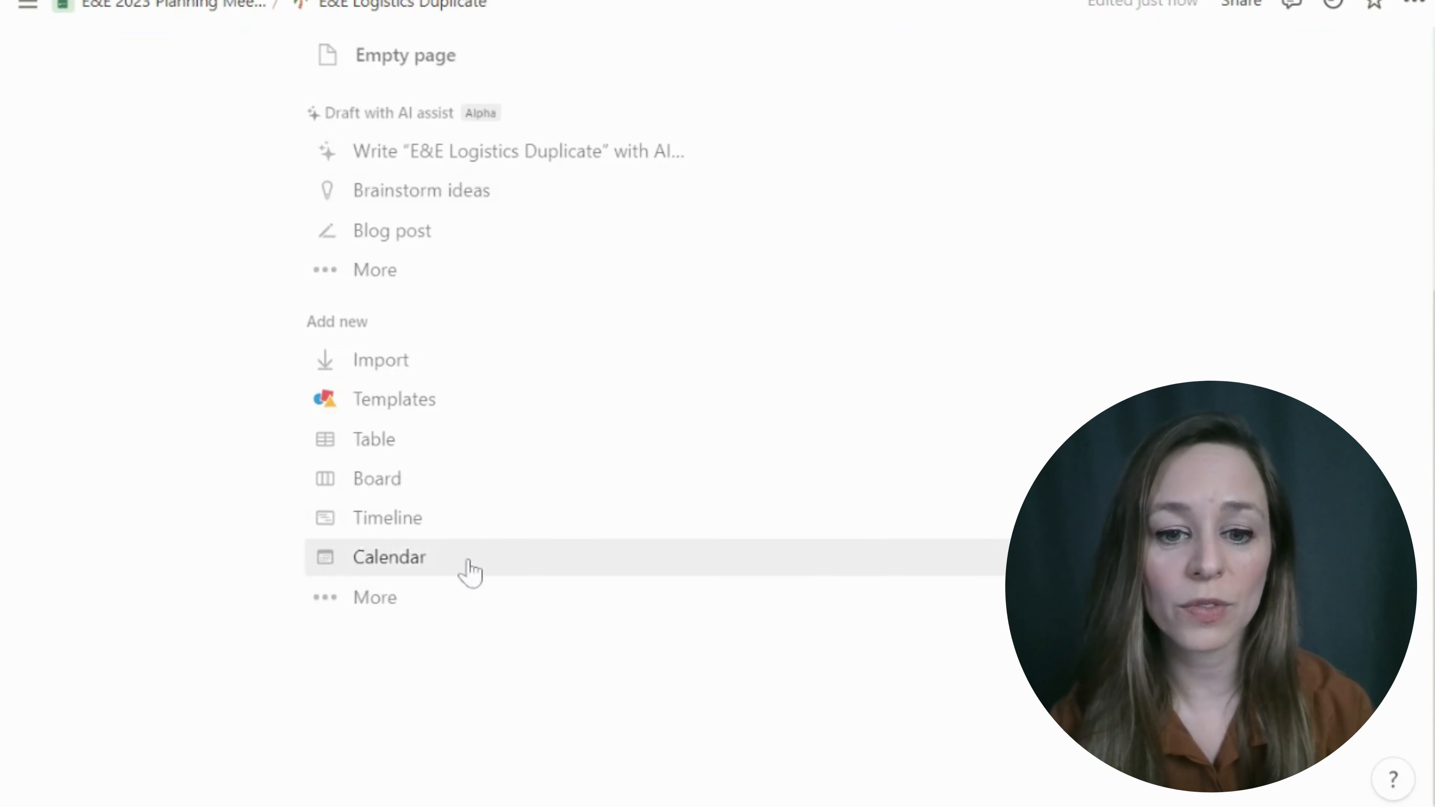
{"action": "scroll", "coordinate": [465, 571], "scroll_direction": "up", "scroll_amount": 7}
{"action": "left_click", "coordinate": [442, 473]}
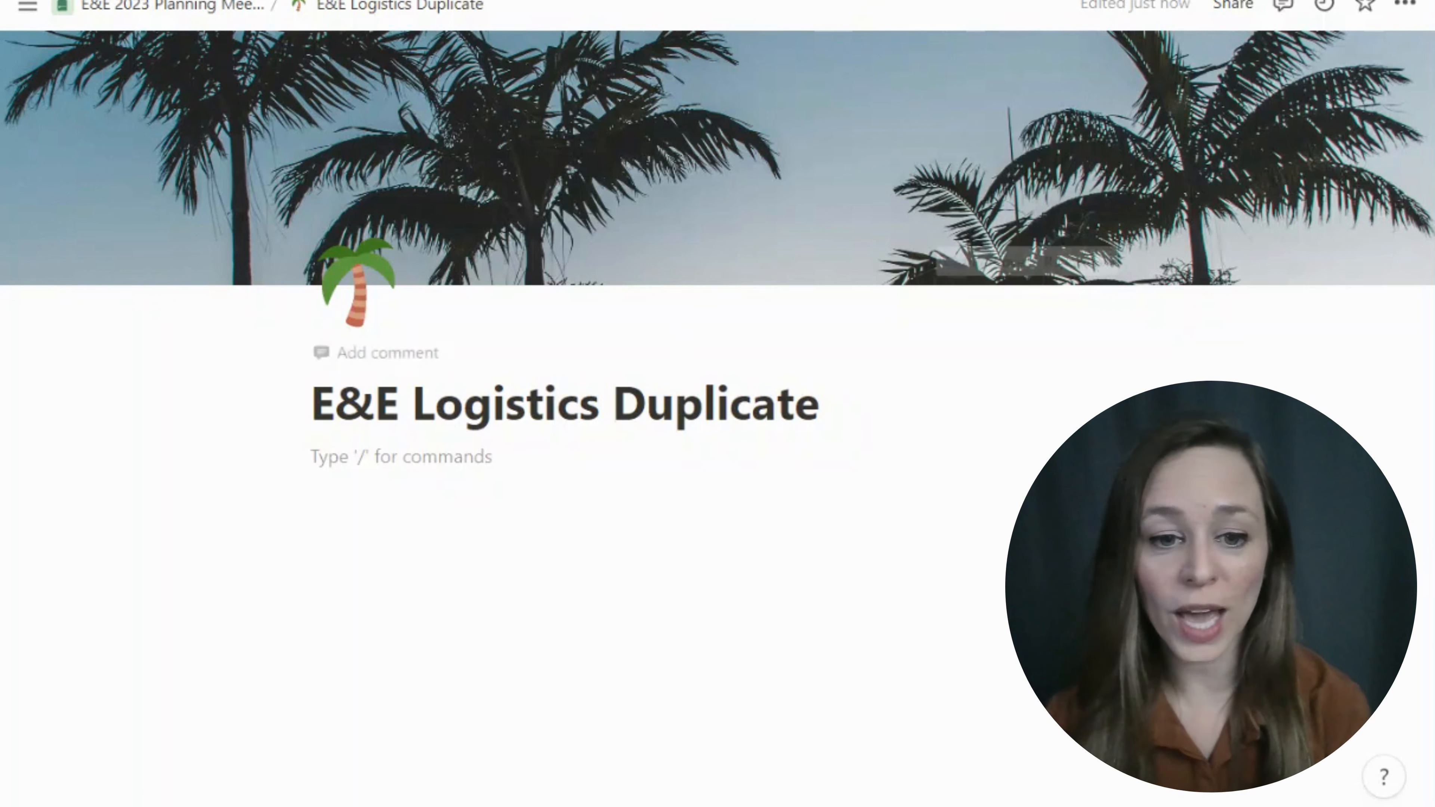
{"action": "type", "text": "/"}
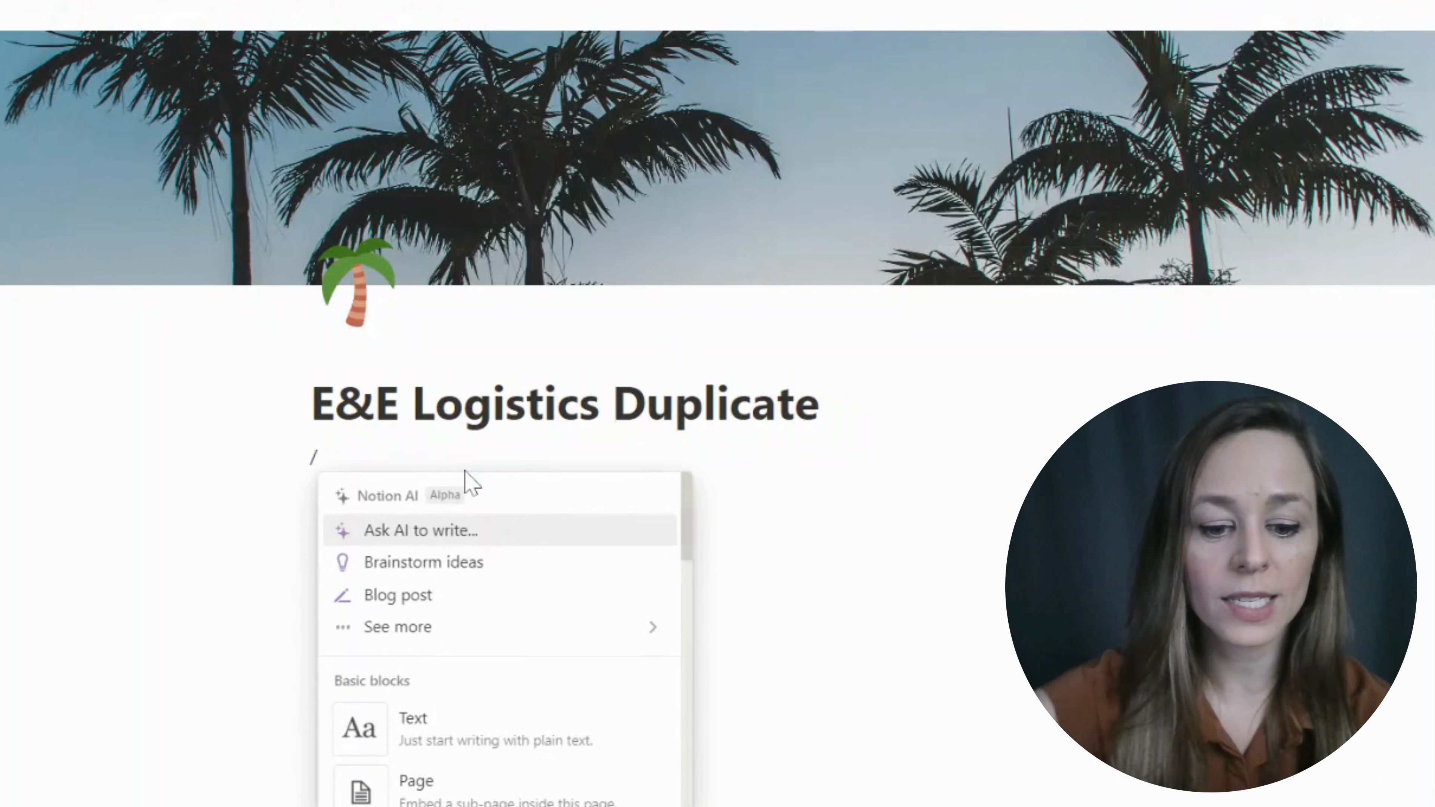
{"action": "type", "text": "to"}
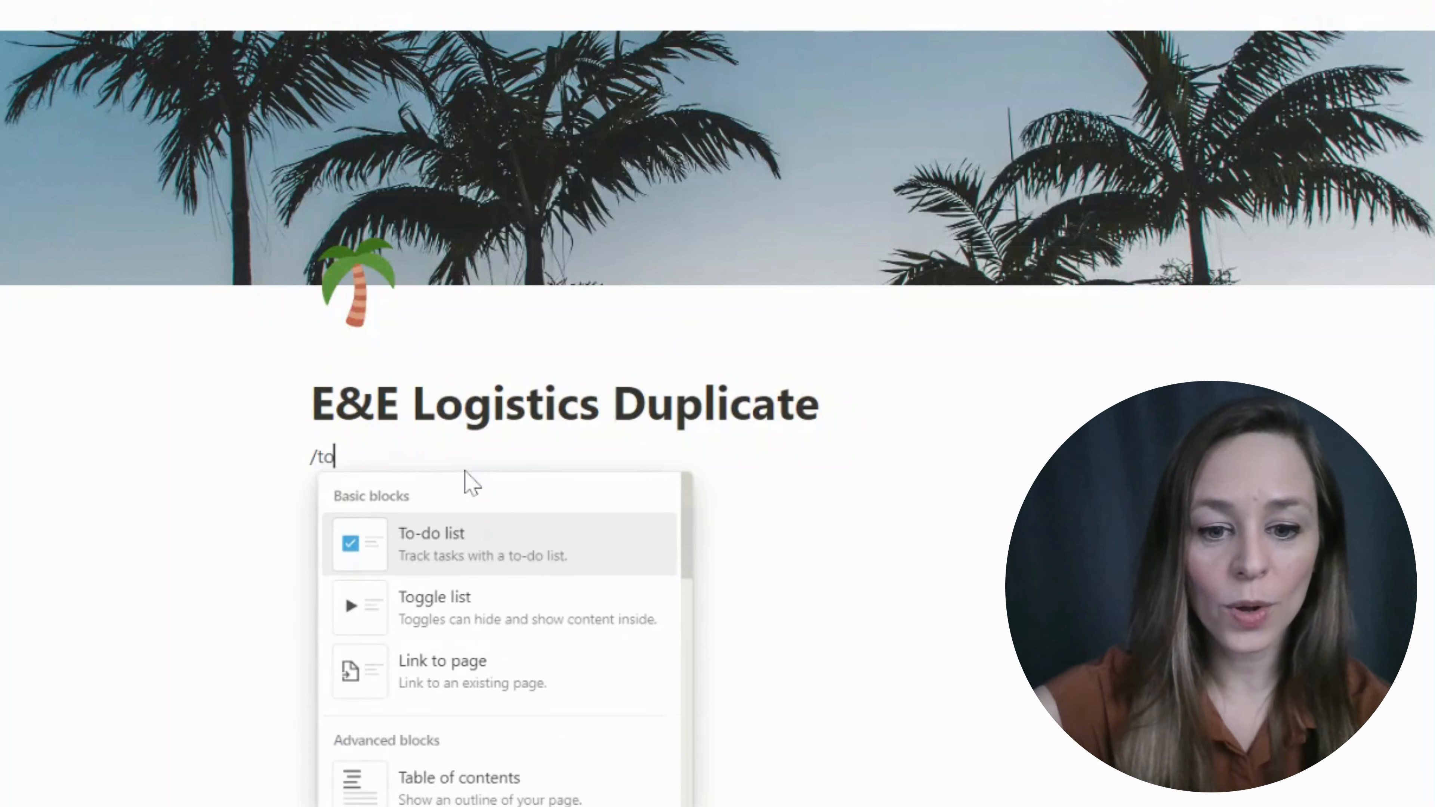
{"action": "left_click", "coordinate": [469, 628]}
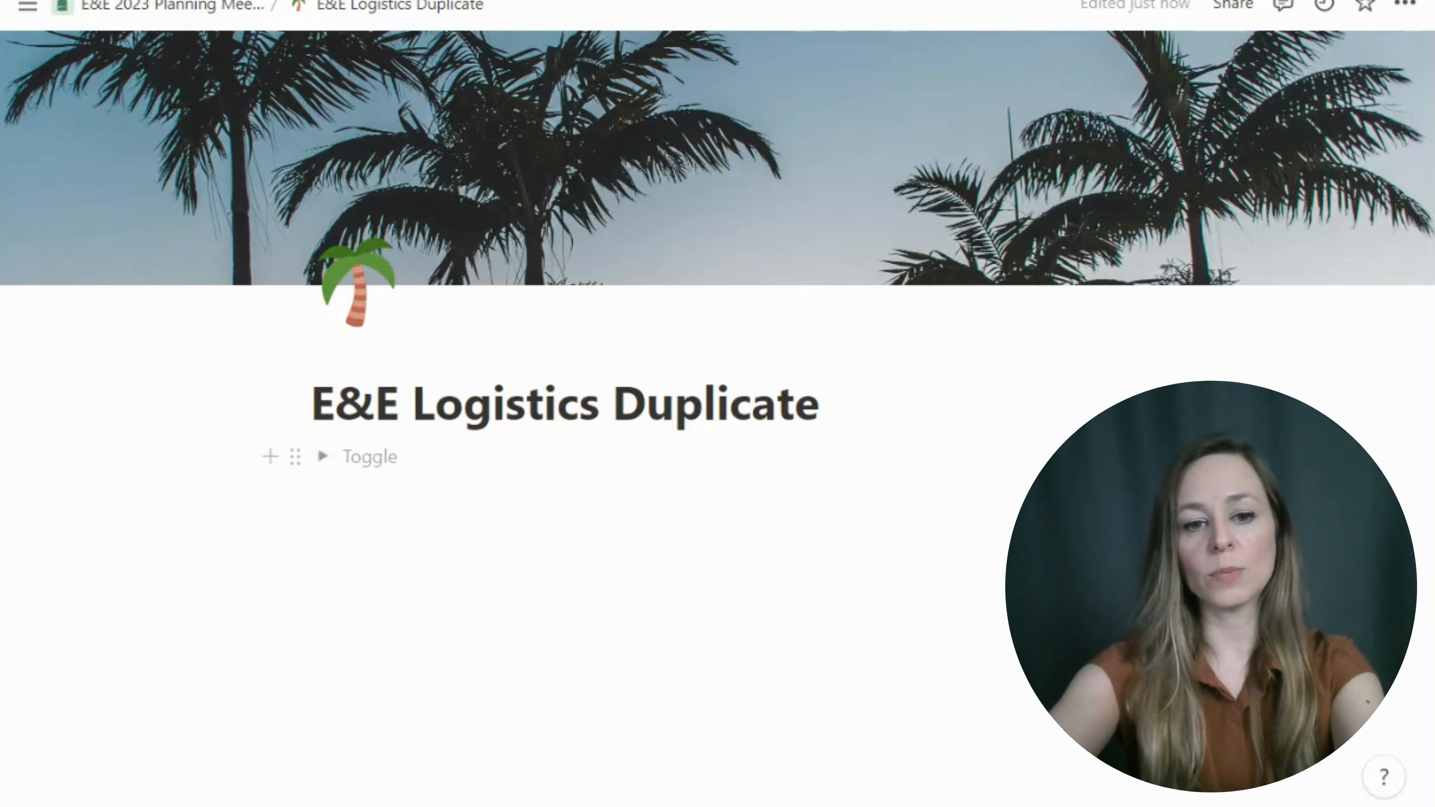
{"action": "type", "text": "Airport in"}
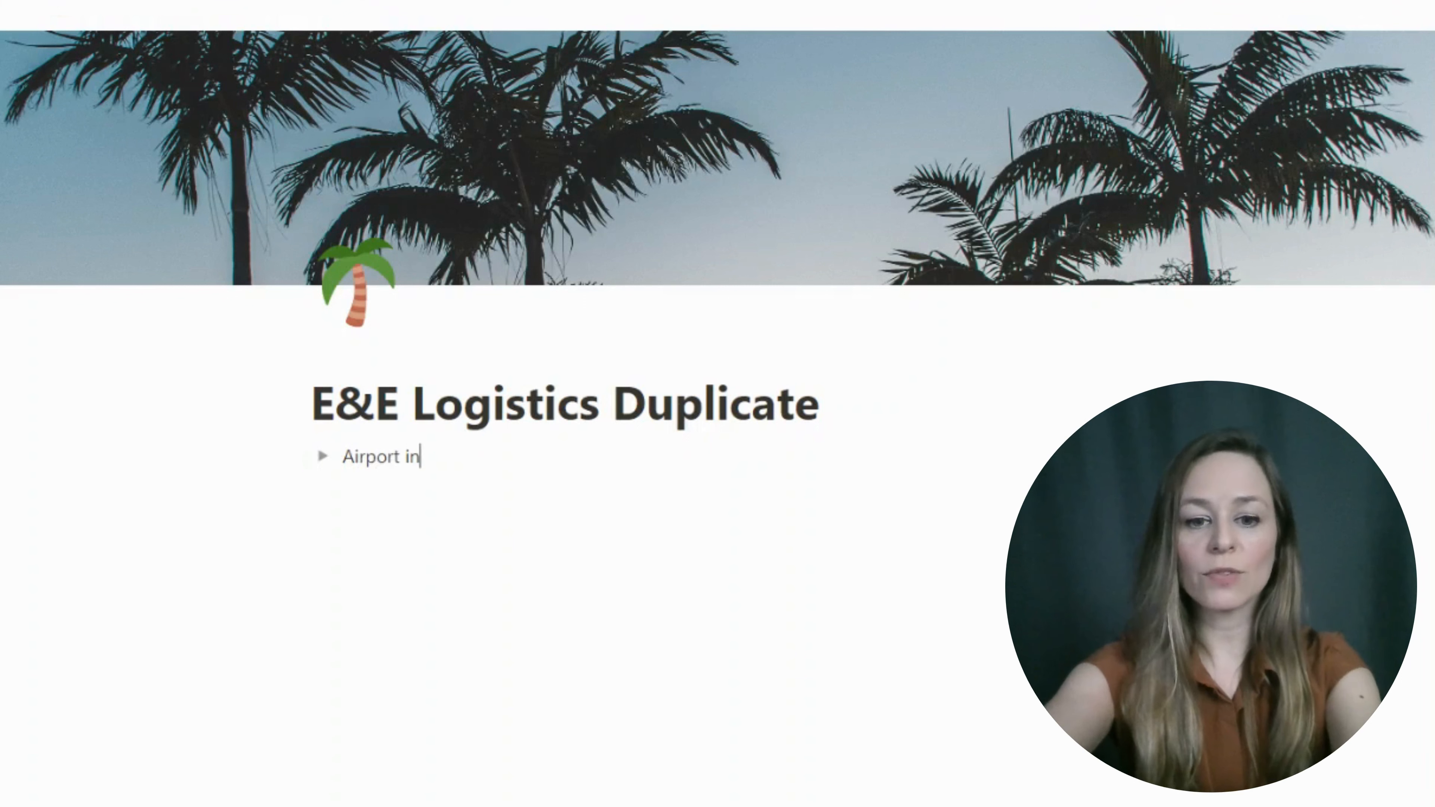
{"action": "type", "text": "formation"}
Expand the "Airport information" toggle and insert a bulleted list inside it
{"action": "left_click", "coordinate": [323, 455]}
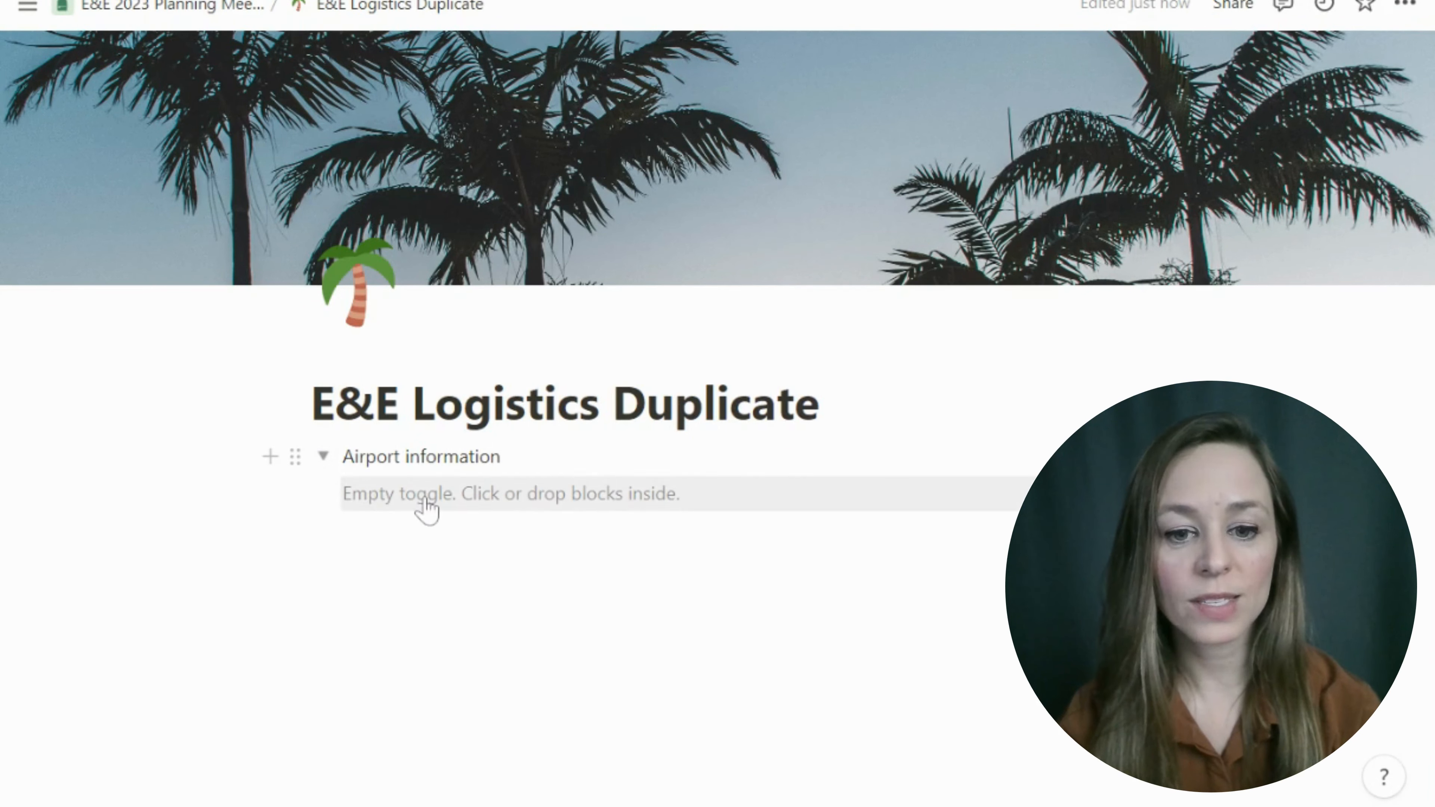
{"action": "left_click", "coordinate": [483, 501]}
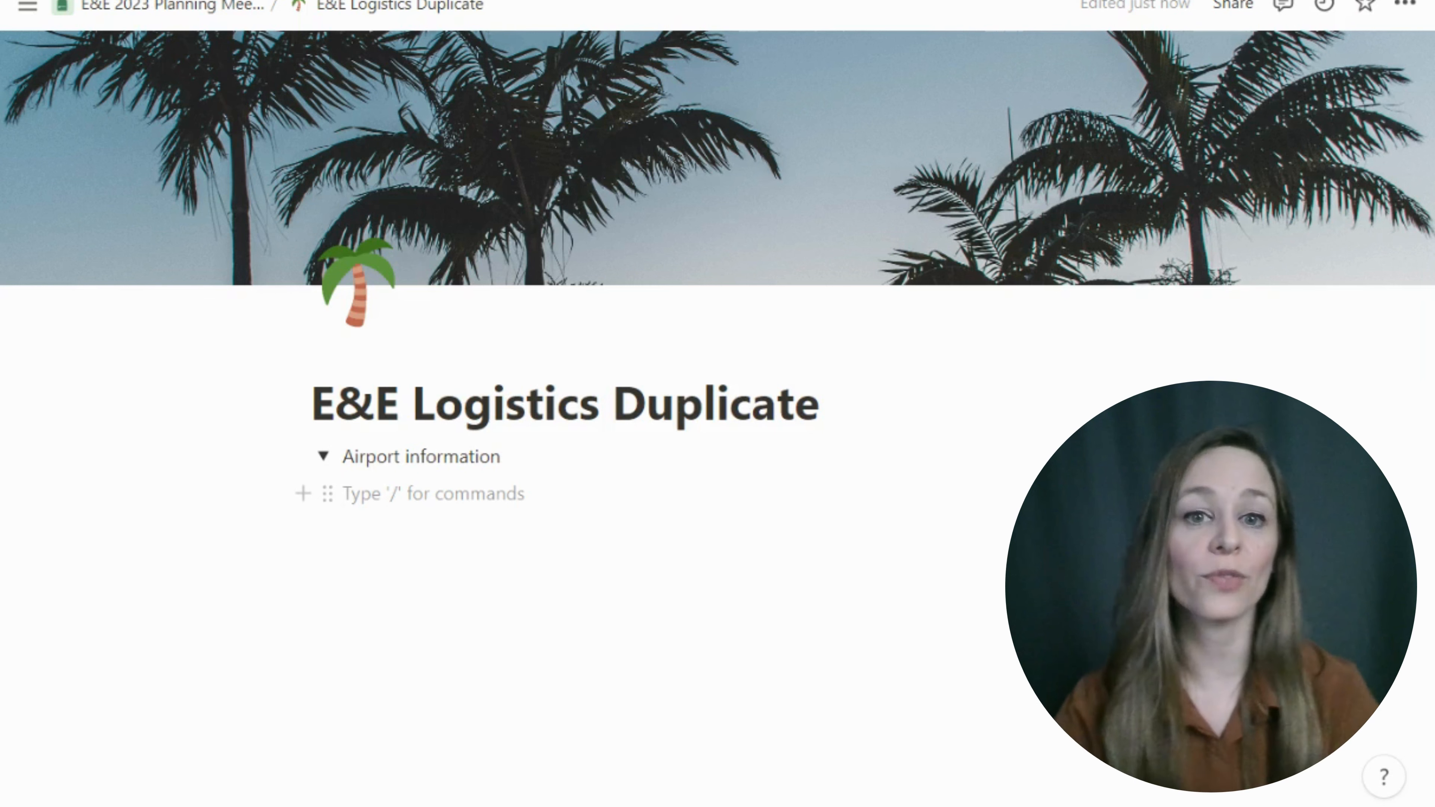
{"action": "type", "text": "/b"}
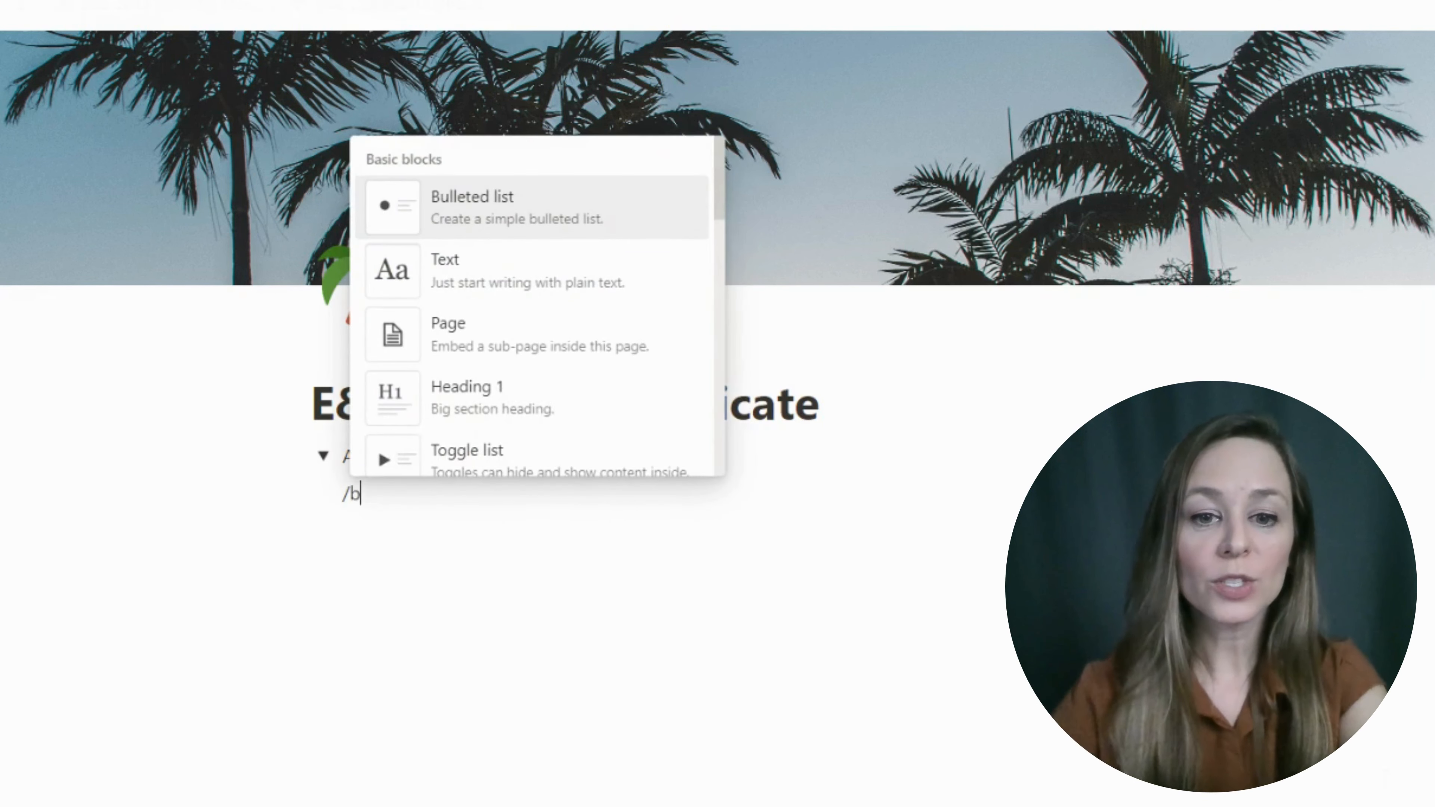
{"action": "left_click", "coordinate": [534, 226]}
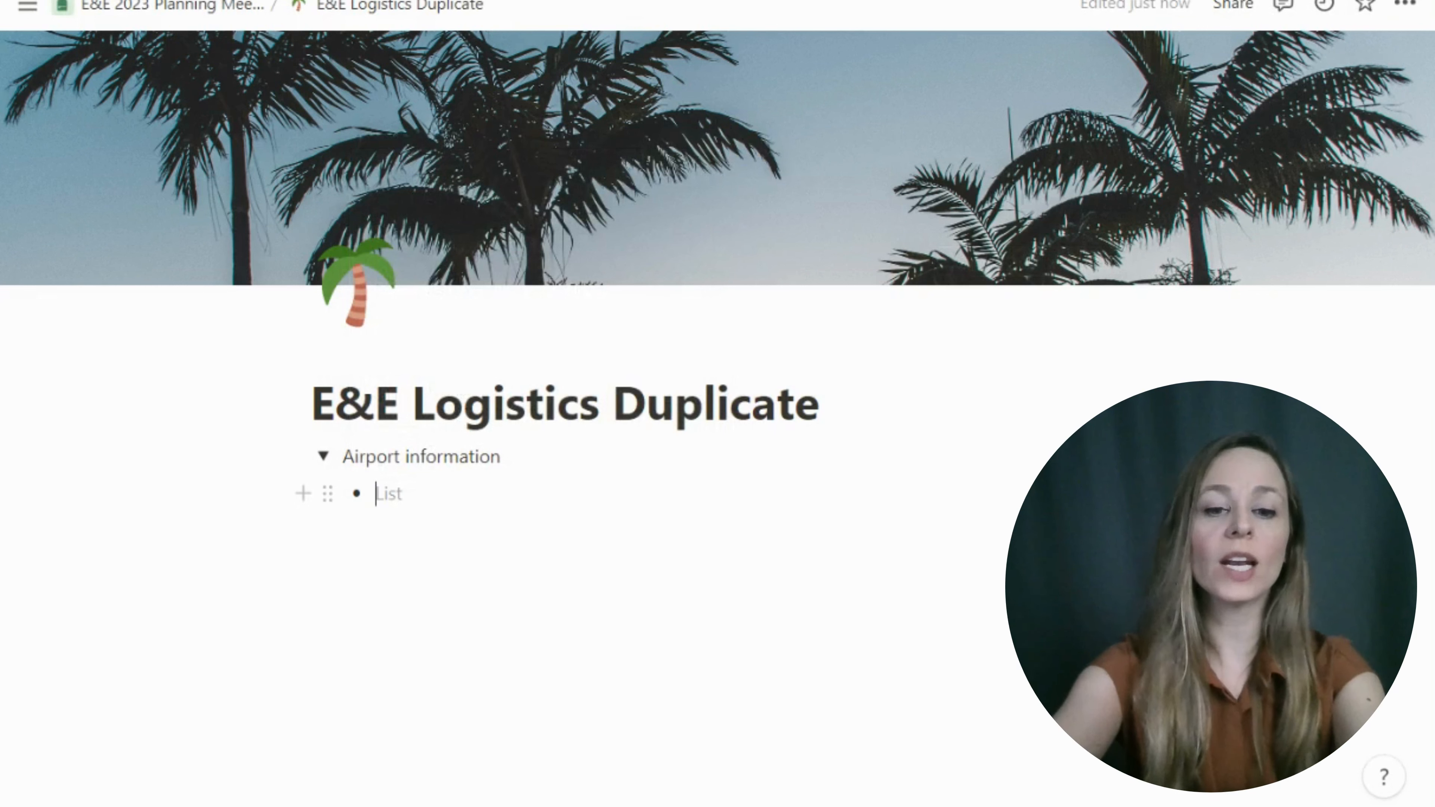
Fill the bulleted list with "Fort Lauderdale", "Miami" and "Tampa", and collapse the "Airport information" toggle
{"action": "type", "text": "Fort laude"}
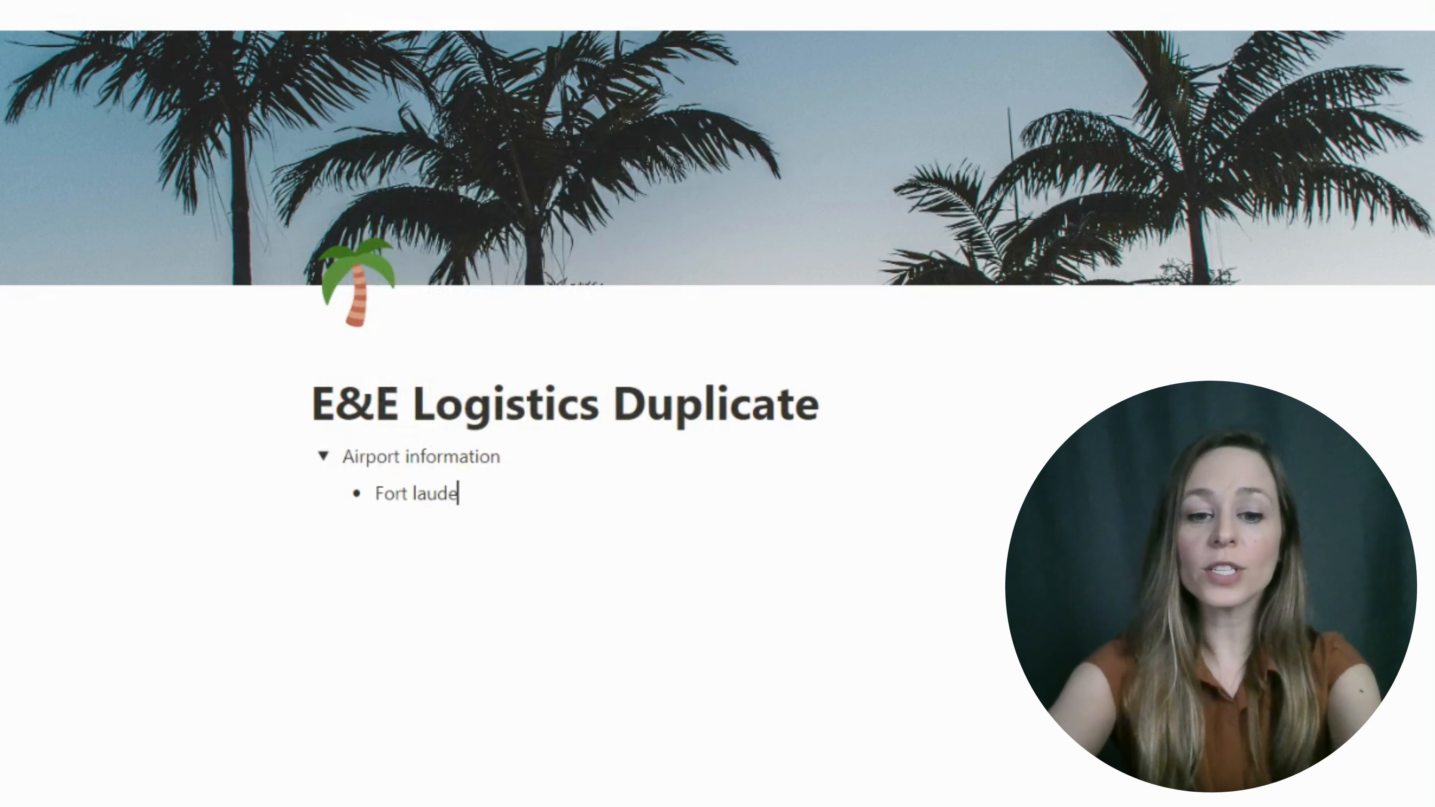
{"action": "type", "text": "rdale a"}
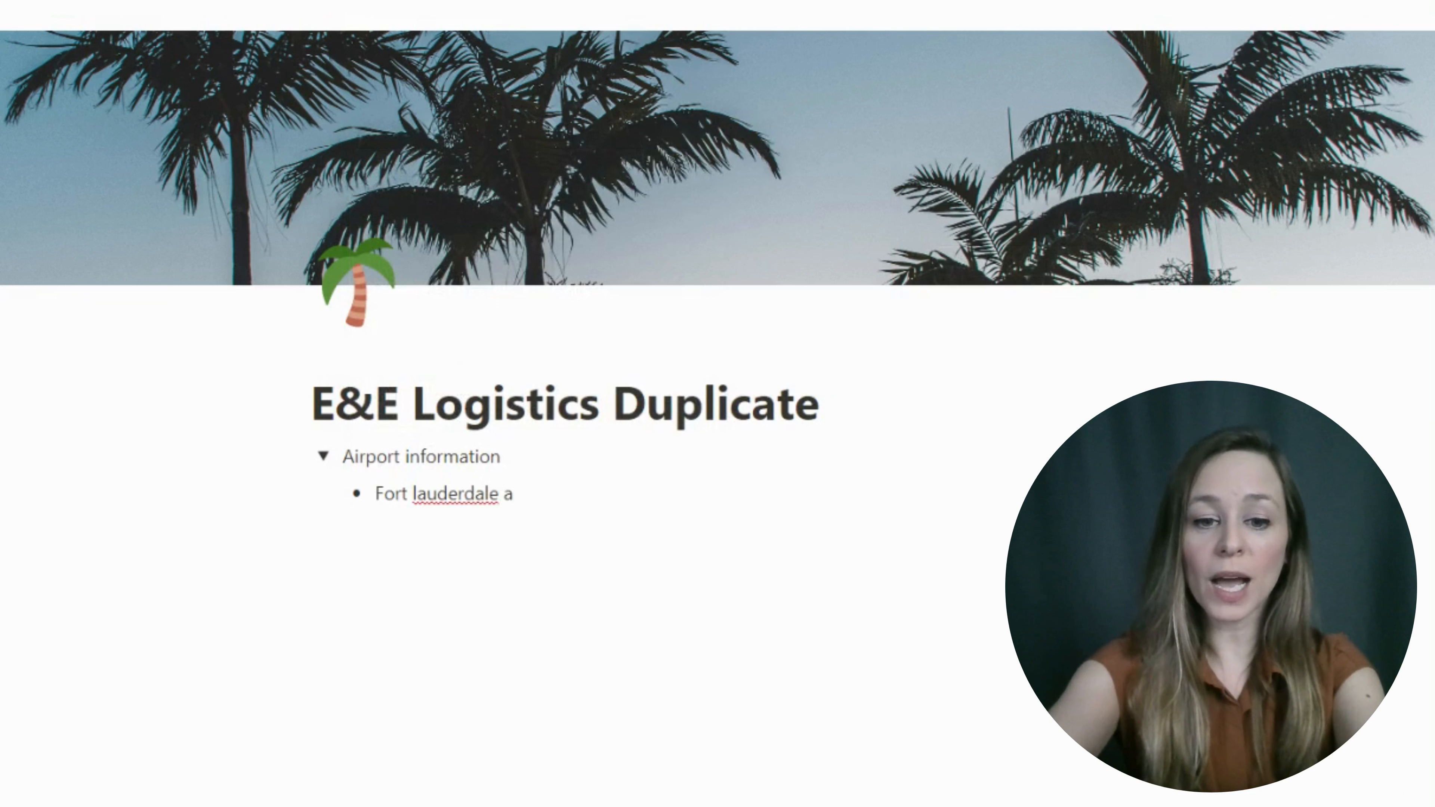
{"action": "key", "text": "BackSpace"}
{"action": "key", "text": "BackSpace"}
{"action": "key", "text": "BackSpace"}
{"action": "key", "text": "BackSpace"}
{"action": "key", "text": "BackSpace"}
{"action": "key", "text": "BackSpace"}
{"action": "key", "text": "BackSpace"}
{"action": "key", "text": "BackSpace"}
{"action": "key", "text": "BackSpace"}
{"action": "key", "text": "BackSpace"}
{"action": "key", "text": "BackSpace"}
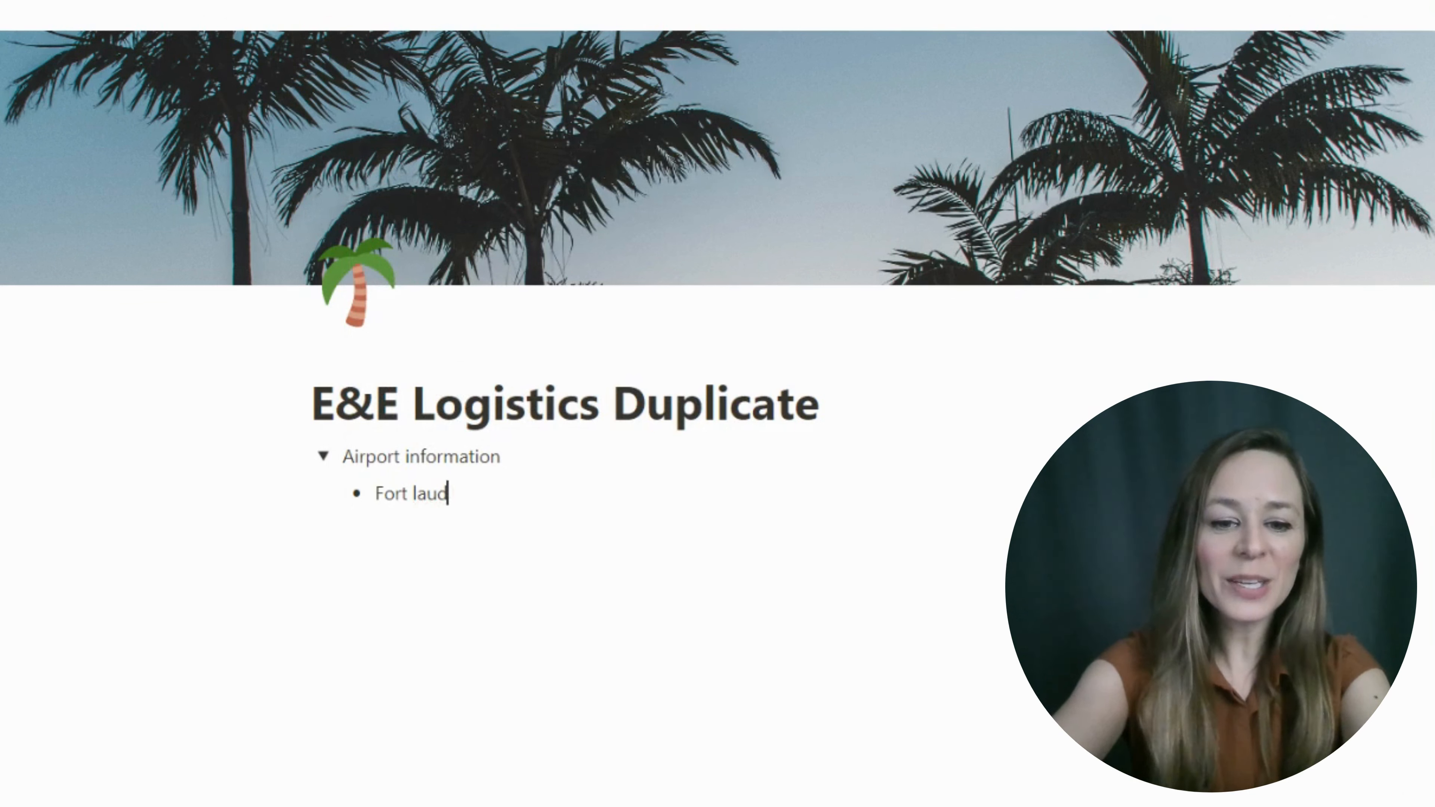
{"action": "key", "text": "BackSpace"}
{"action": "type", "text": "Lau"}
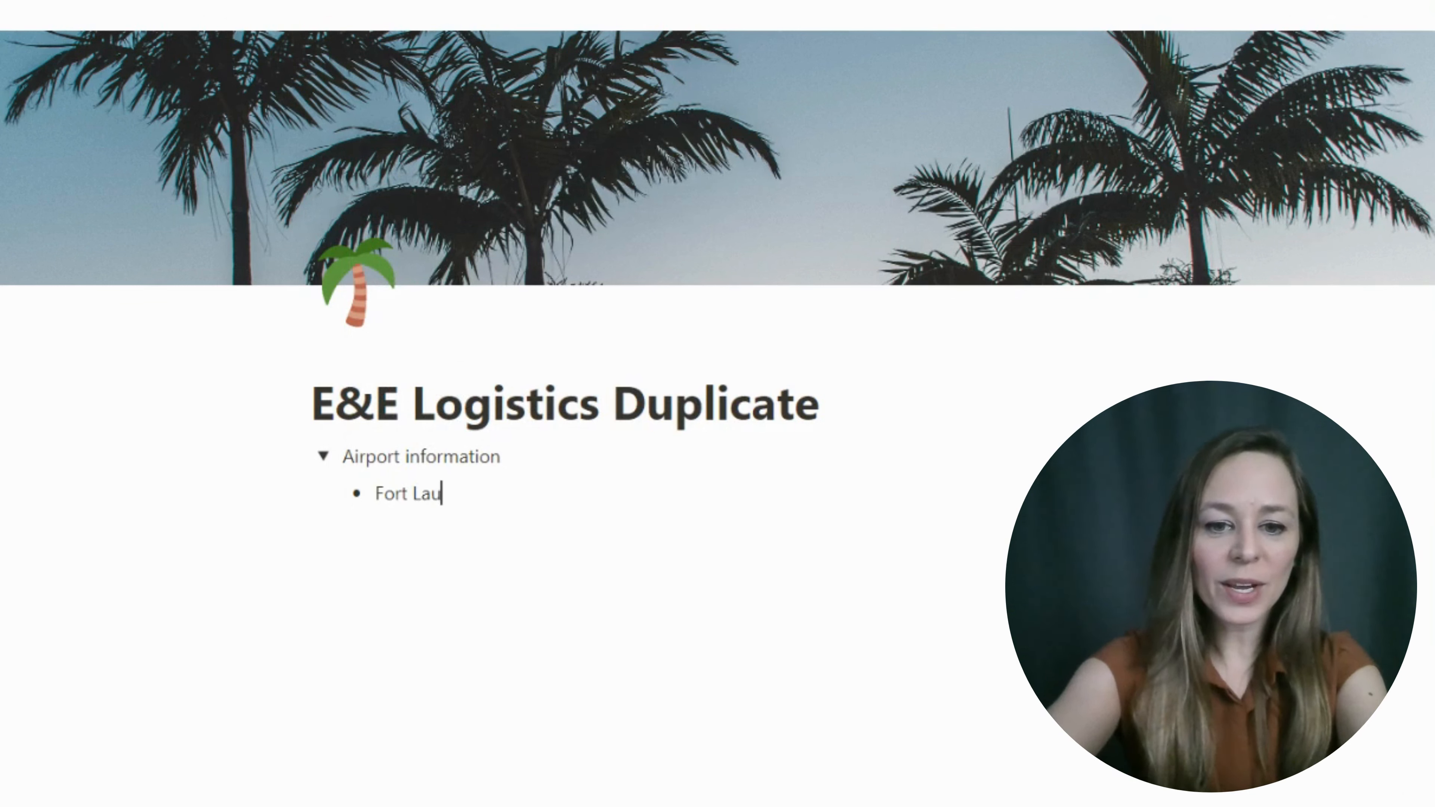
{"action": "type", "text": "derdale"}
{"action": "key", "text": "Return"}
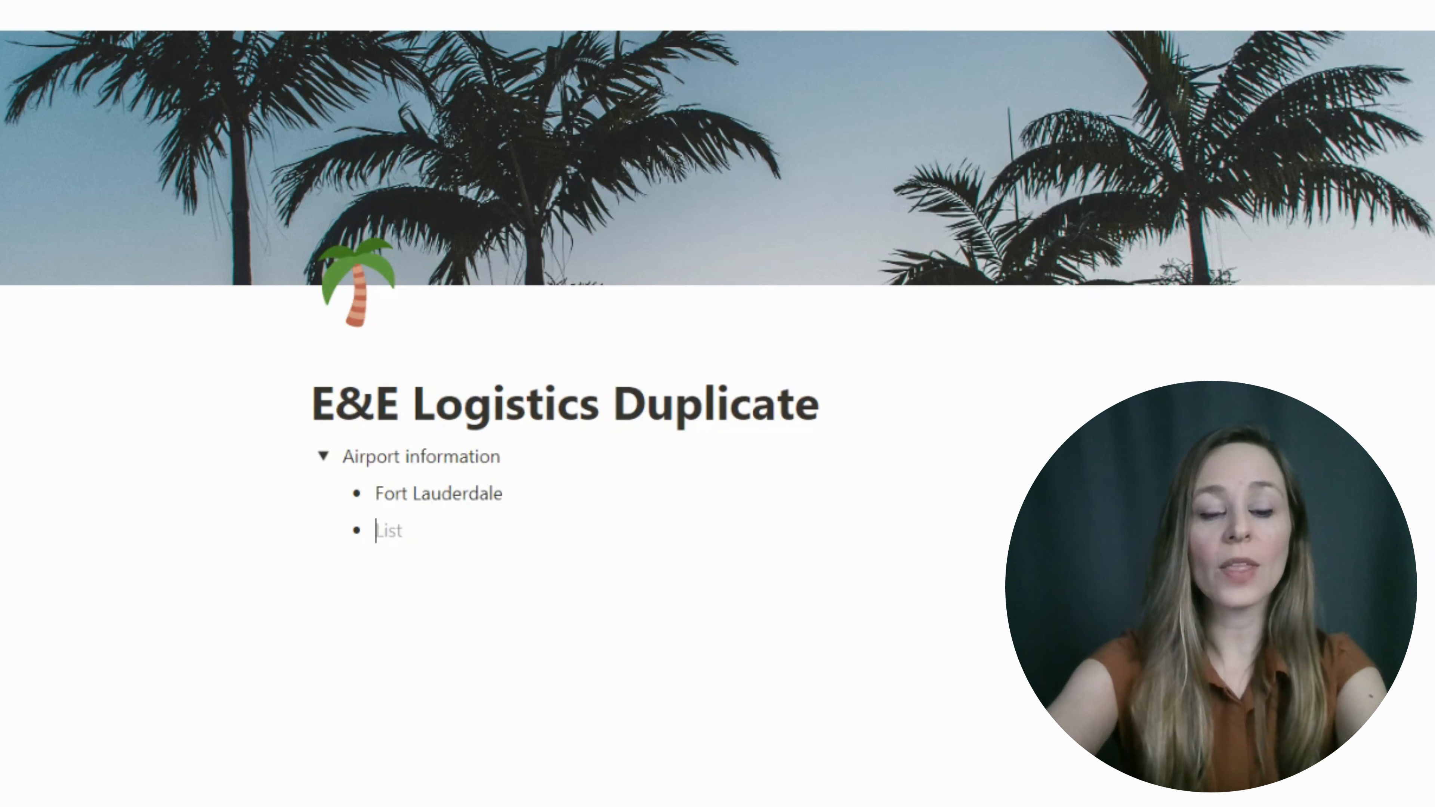
{"action": "type", "text": "Miami"}
{"action": "key", "text": "Return"}
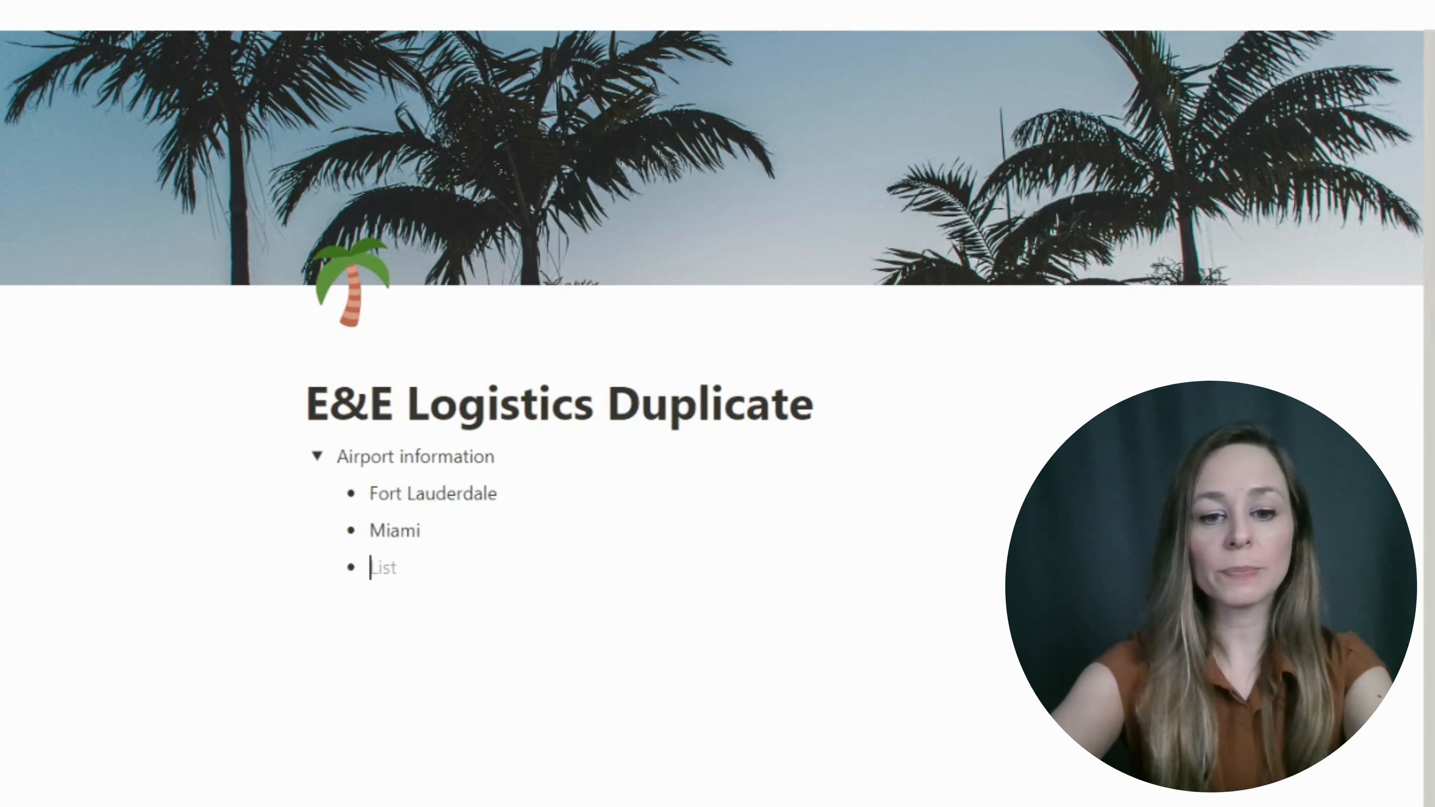
{"action": "type", "text": "Tampa"}
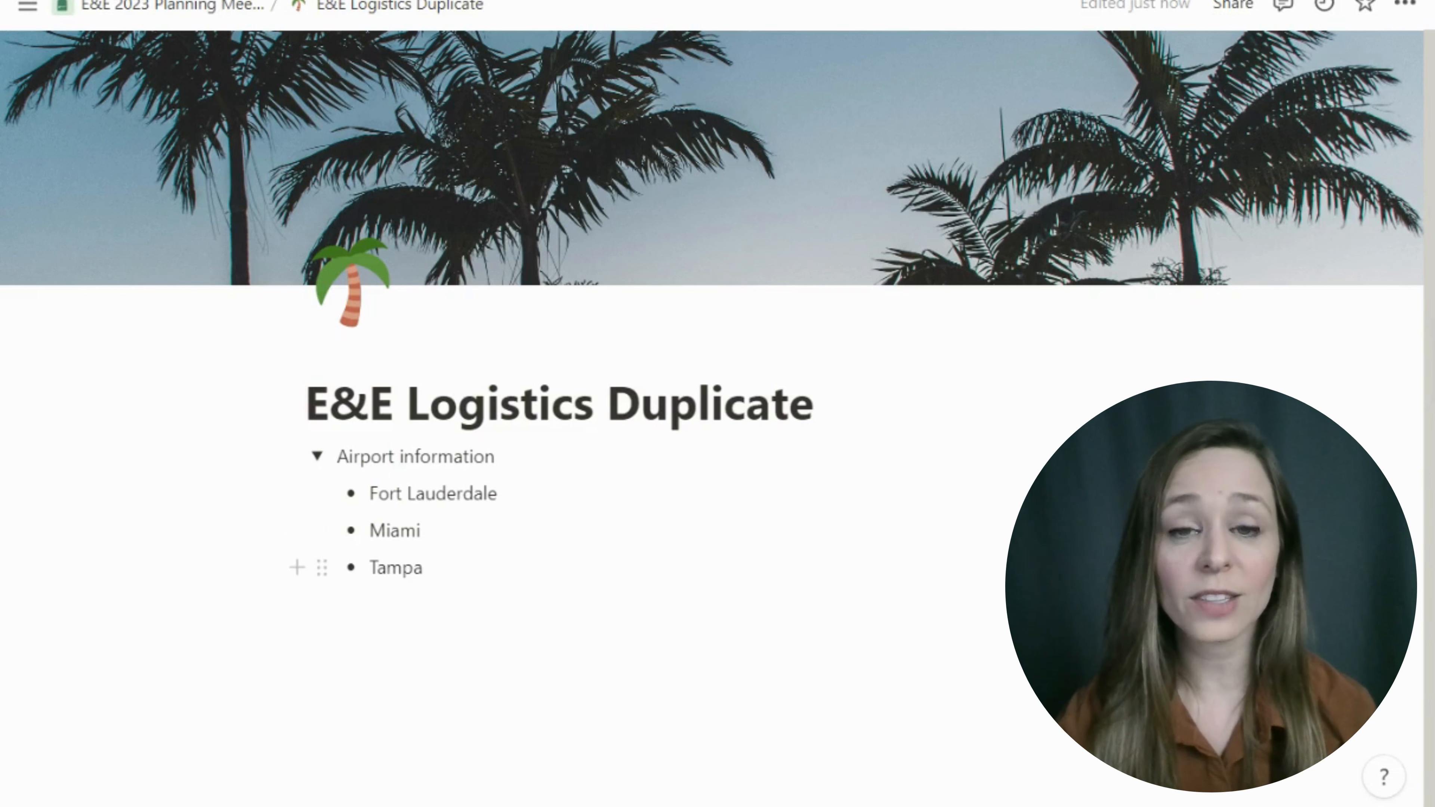
{"action": "left_click", "coordinate": [314, 468]}
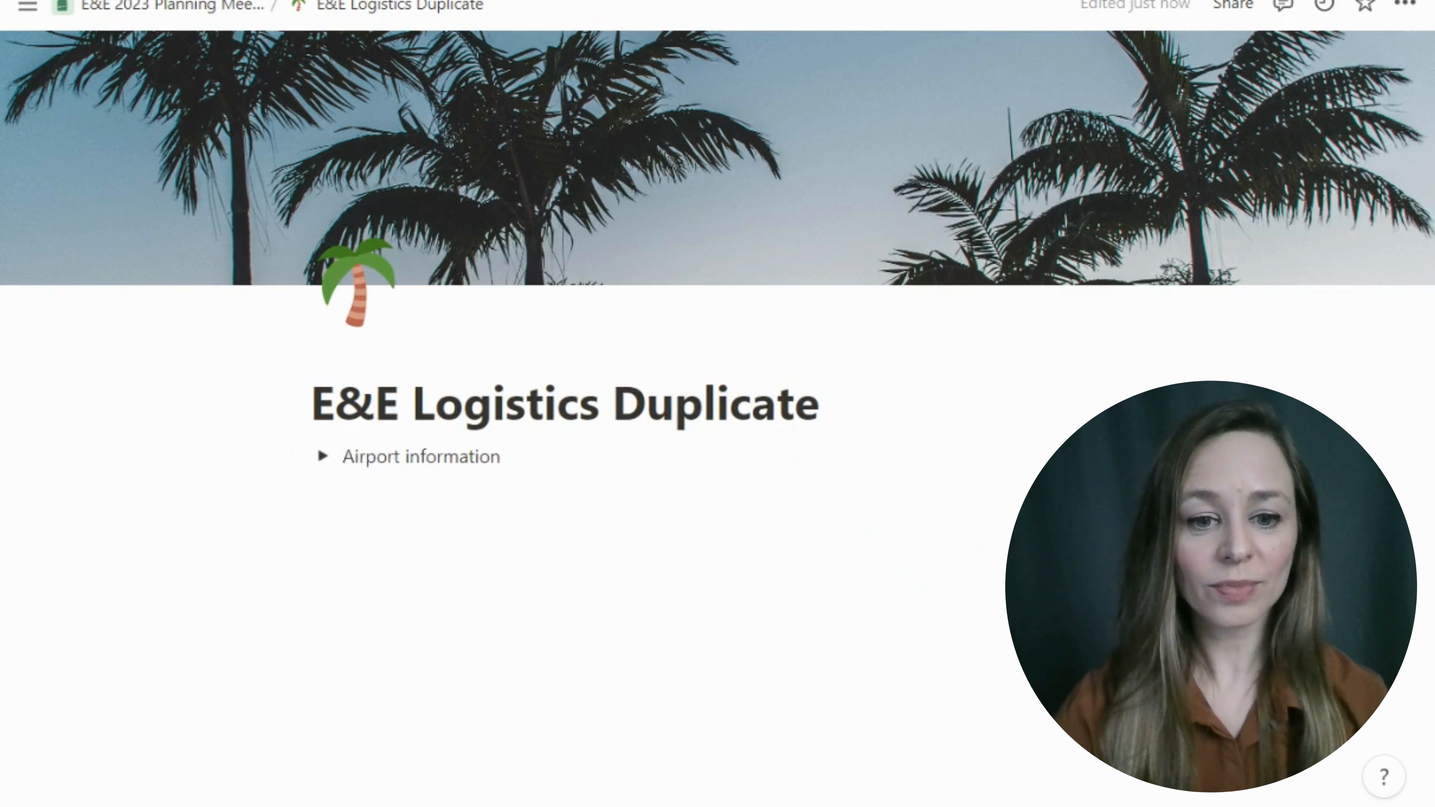
Insert a second toggle list titled "Trip Basics" below "Airport information"
{"action": "left_click", "coordinate": [312, 493]}
{"action": "type", "text": "/to"}
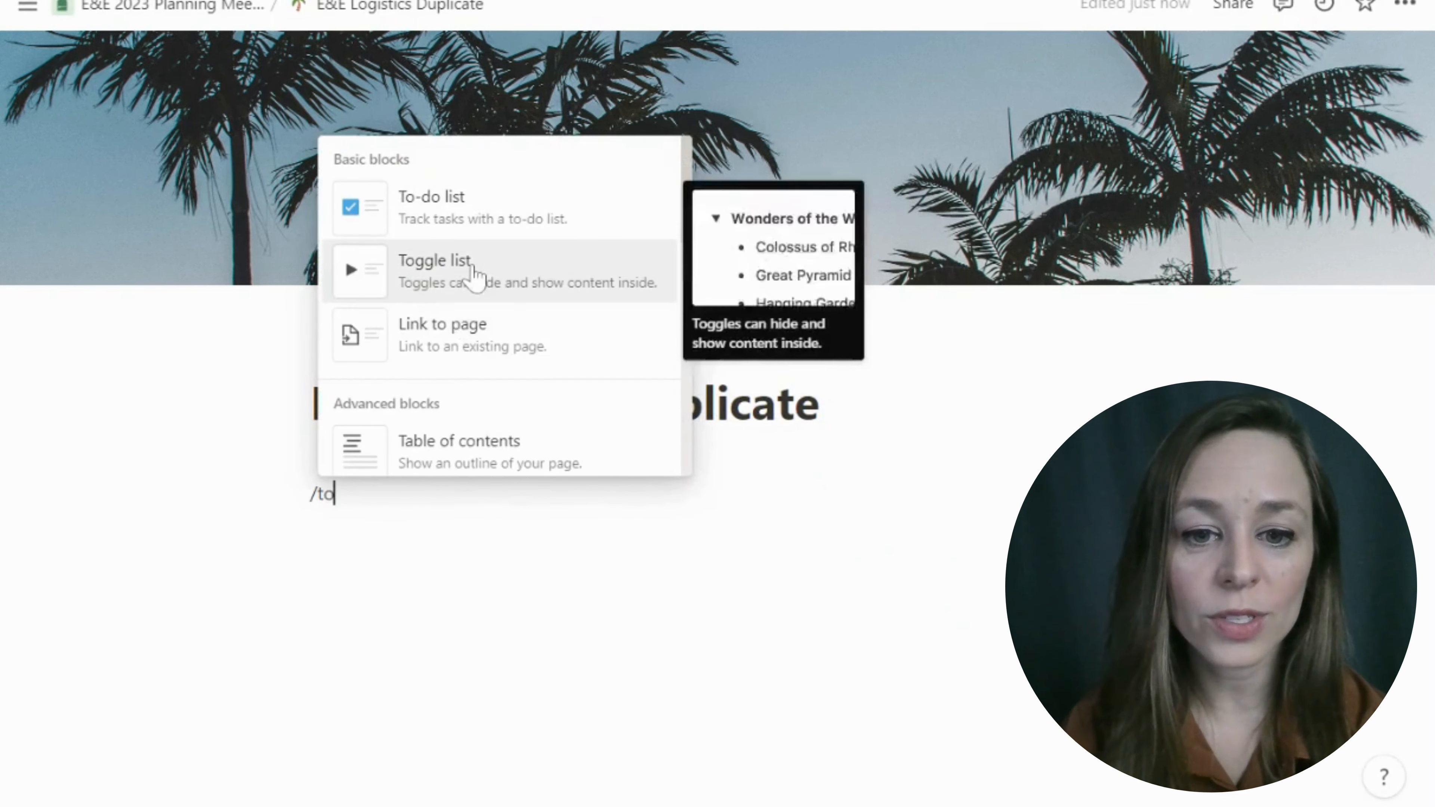
{"action": "left_click", "coordinate": [473, 274]}
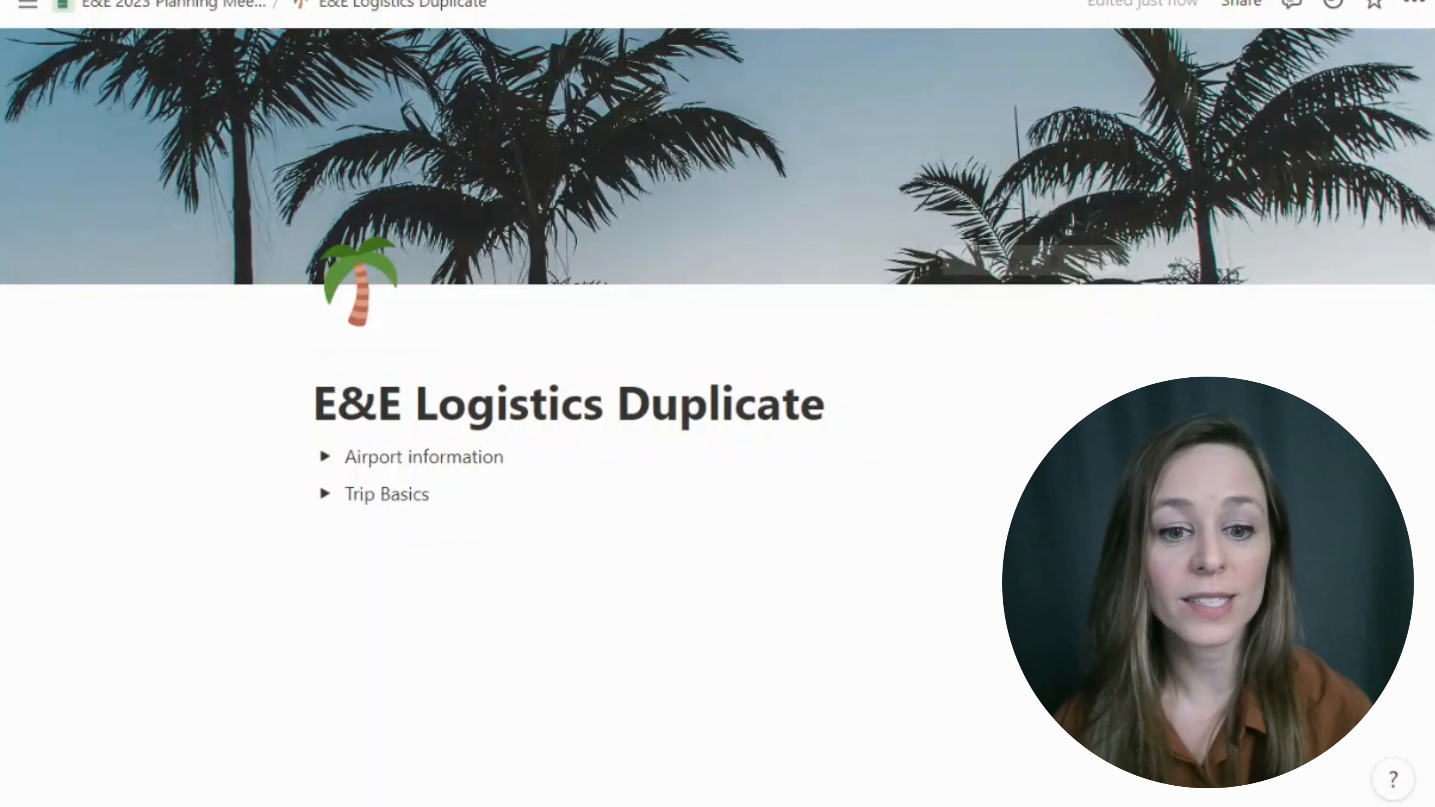
Insert a file block below the toggles and upload "Expense Policy For Notion.pdf" to it
{"action": "left_click", "coordinate": [401, 532]}
{"action": "type", "text": "/"}
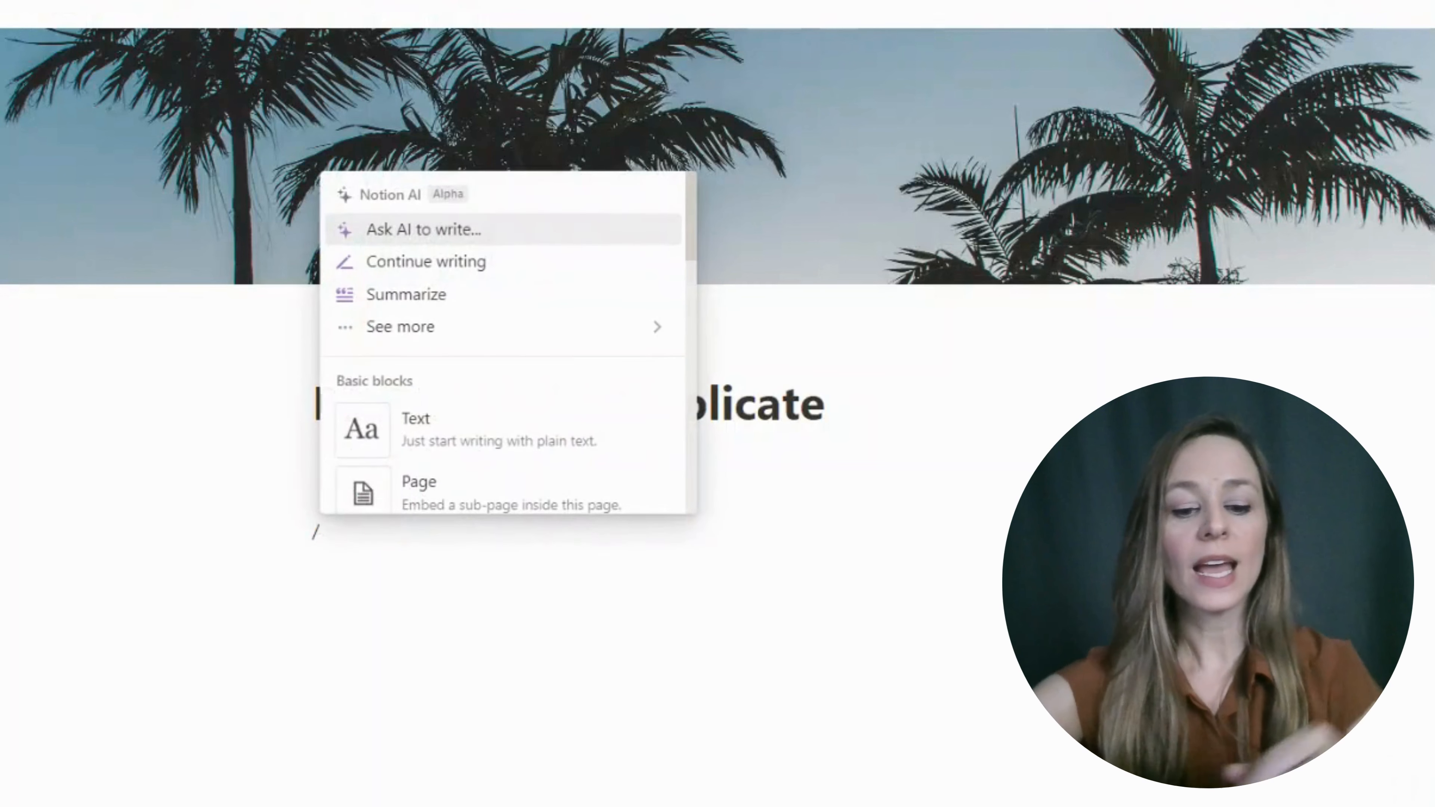
{"action": "type", "text": "up"}
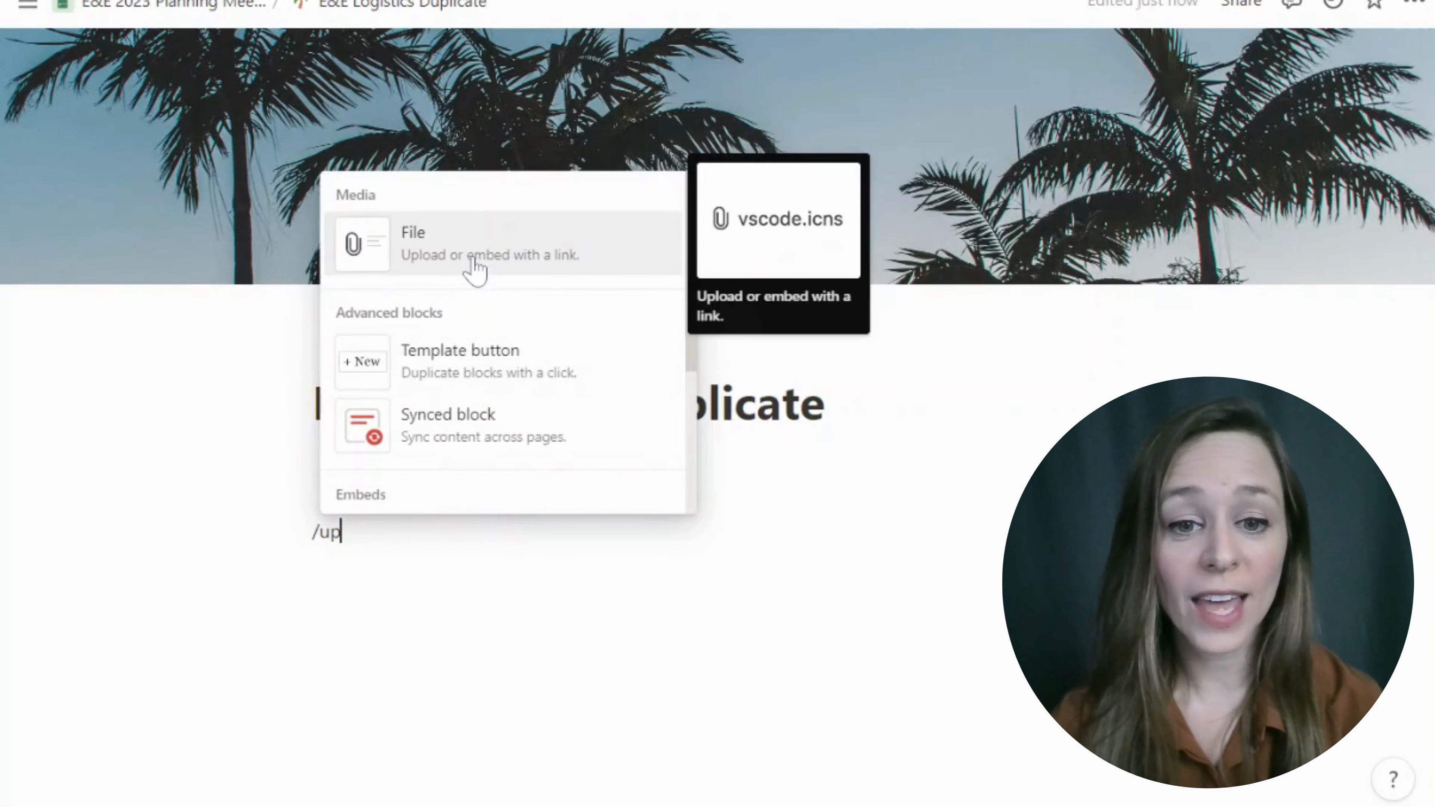
{"action": "left_click", "coordinate": [474, 270]}
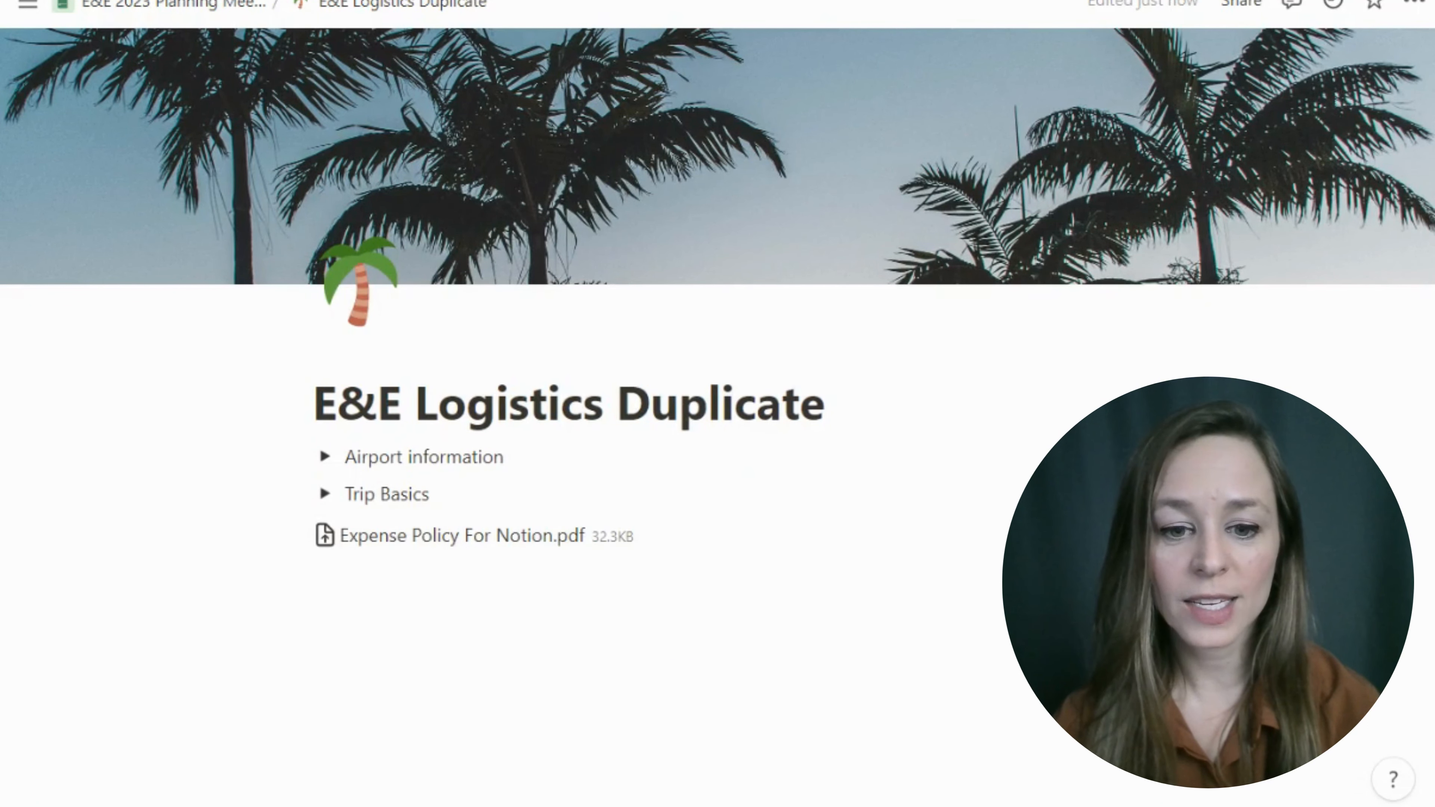
Add a callout reading "Expense Policy" below the PDF and move the PDF file block inside it
{"action": "left_click", "coordinate": [339, 576]}
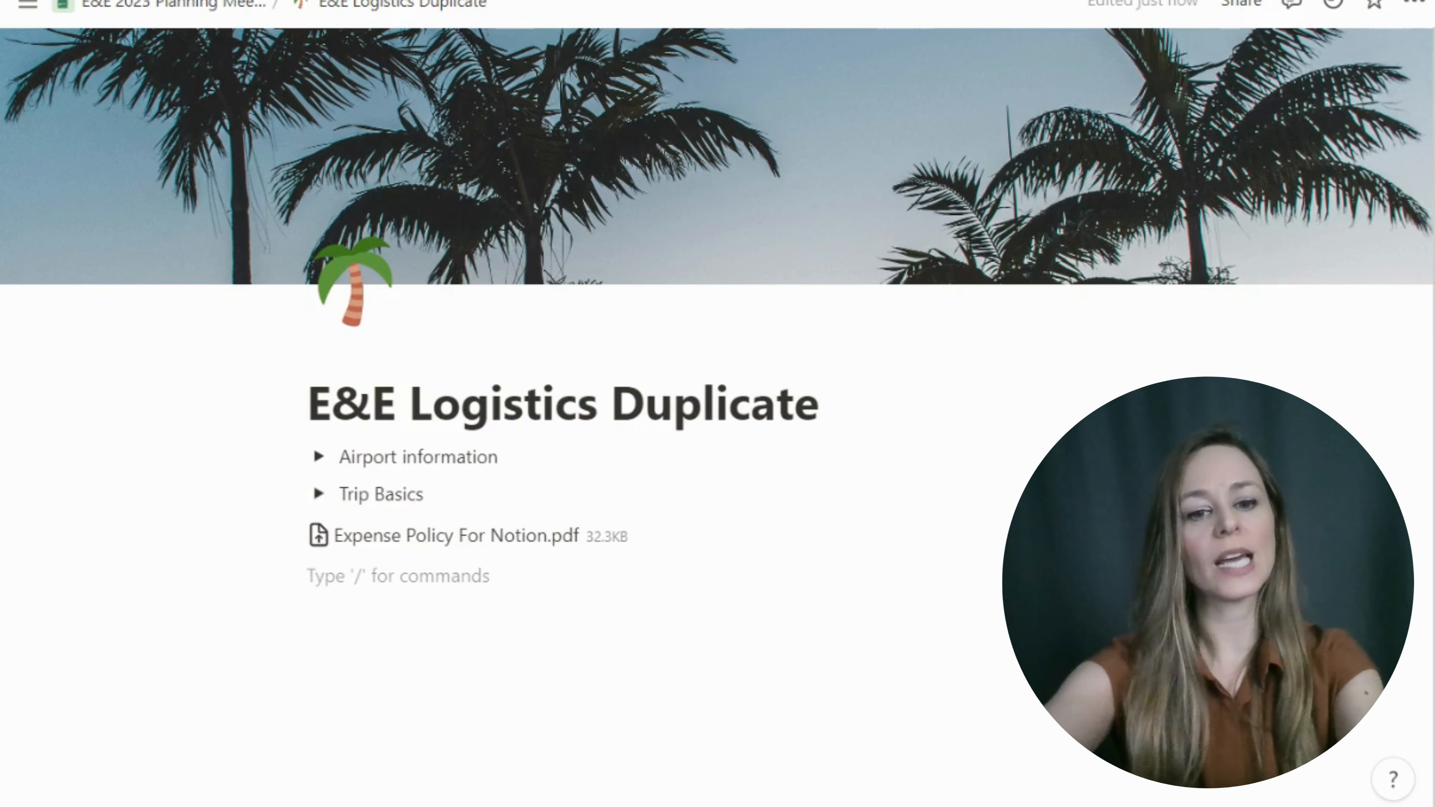
{"action": "type", "text": "/"}
{"action": "key", "text": "BackSpace"}
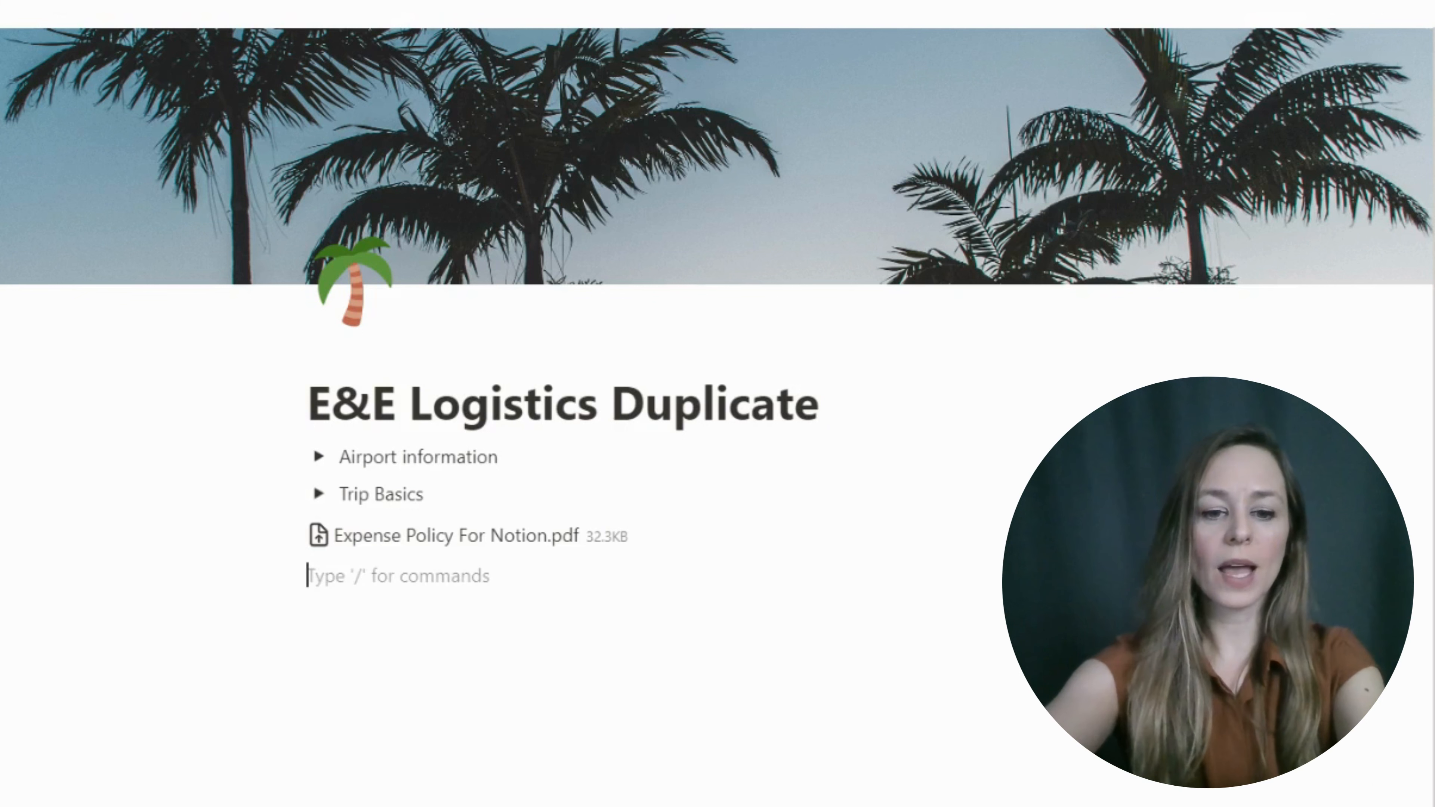
{"action": "type", "text": "/"}
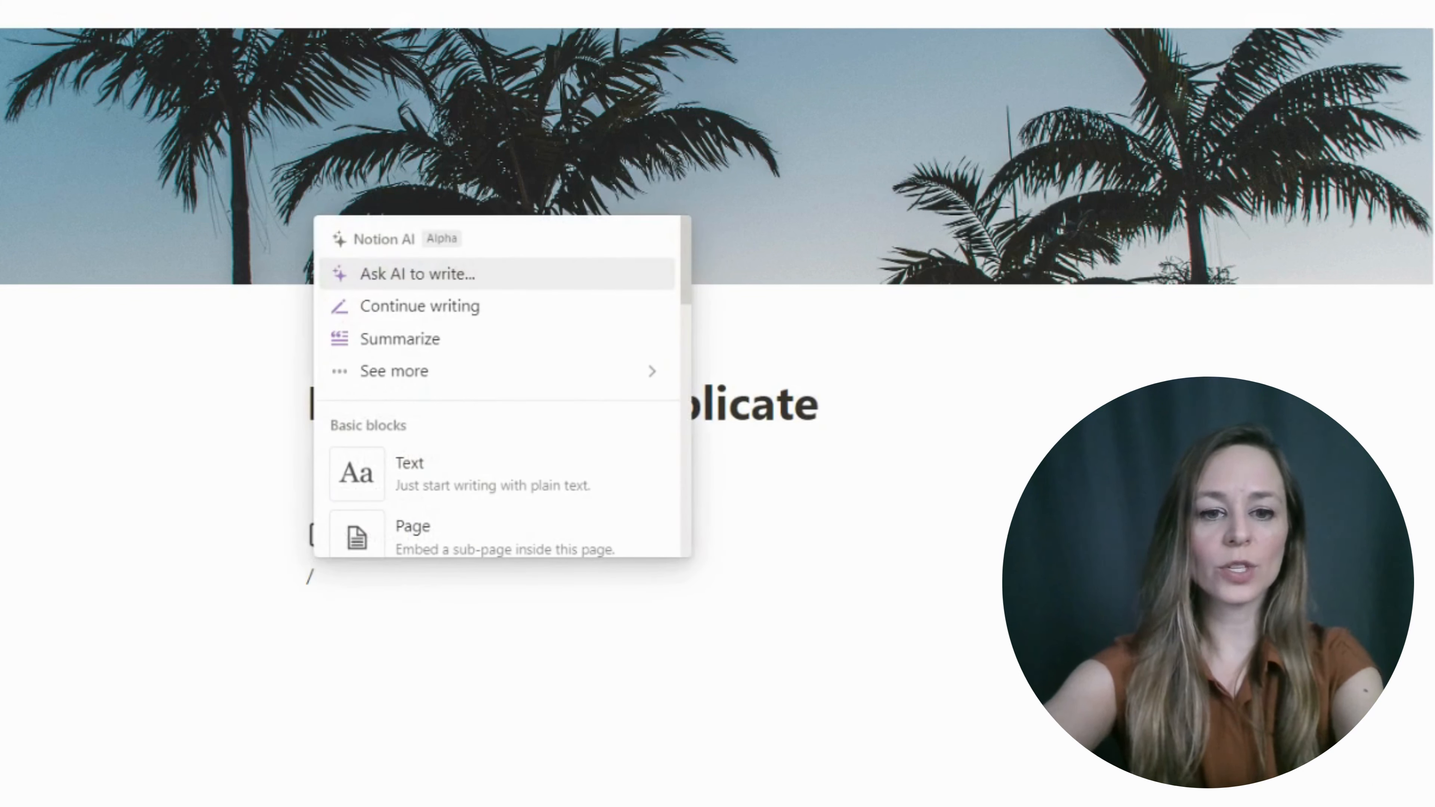
{"action": "type", "text": "call"}
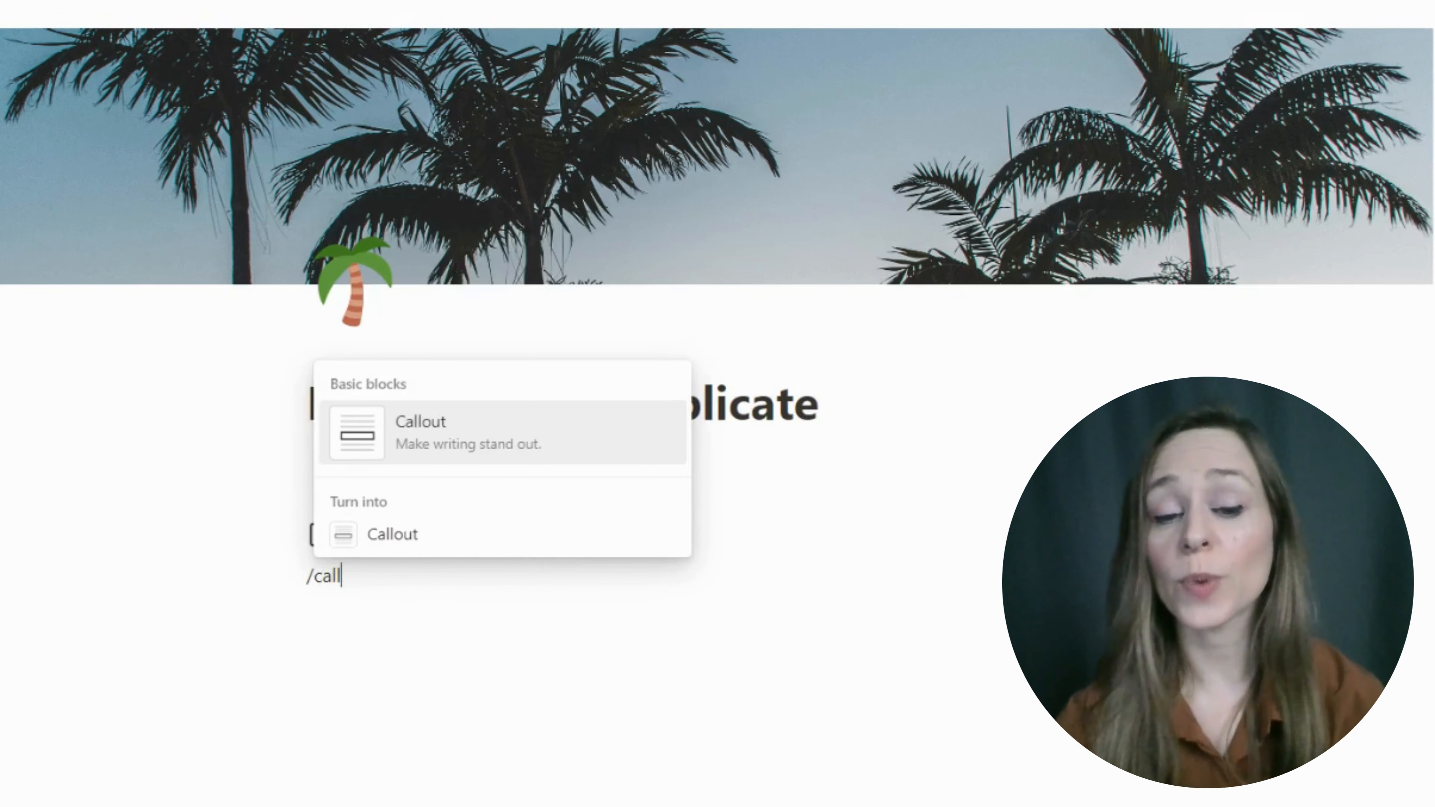
{"action": "left_click", "coordinate": [459, 446]}
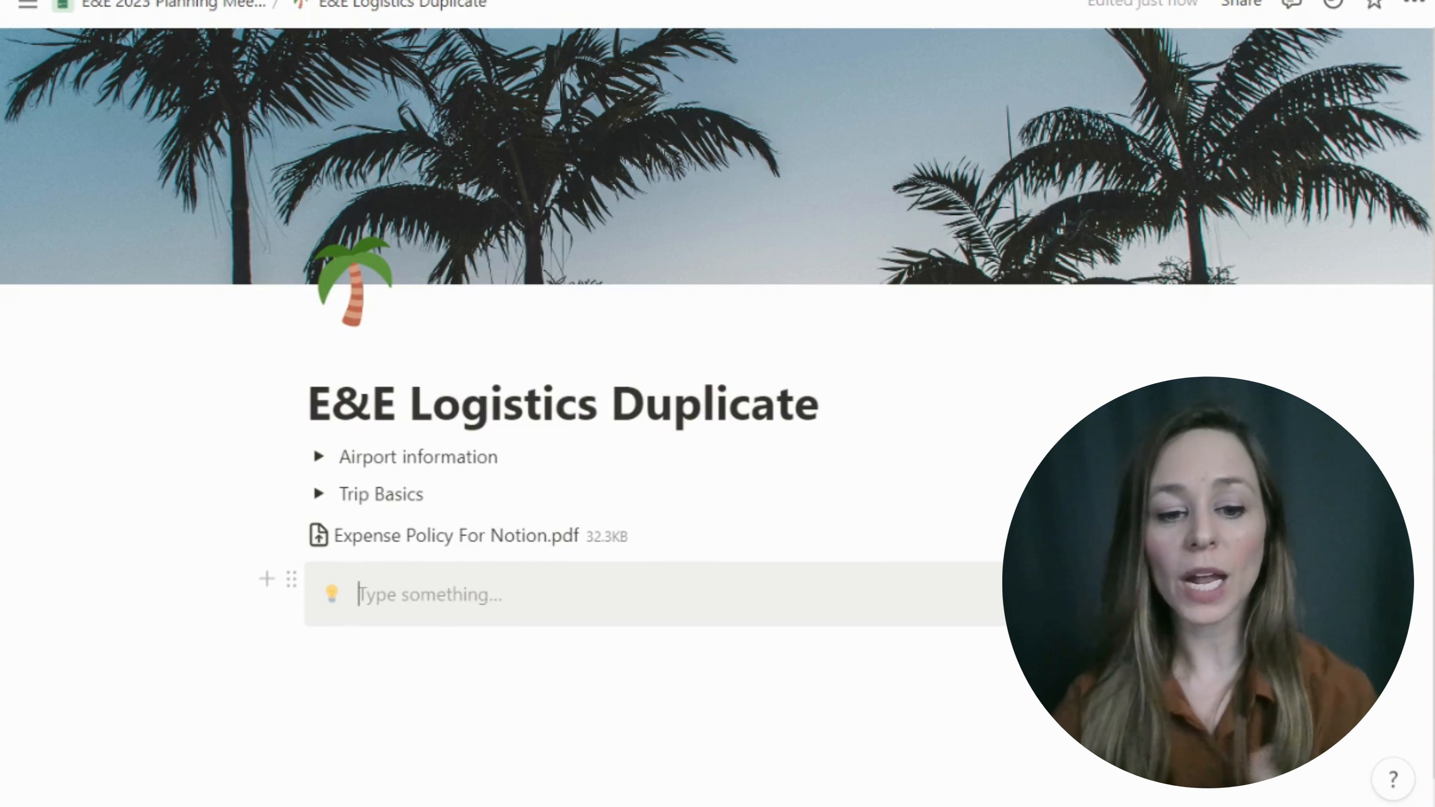
{"action": "type", "text": "Expense Policy"}
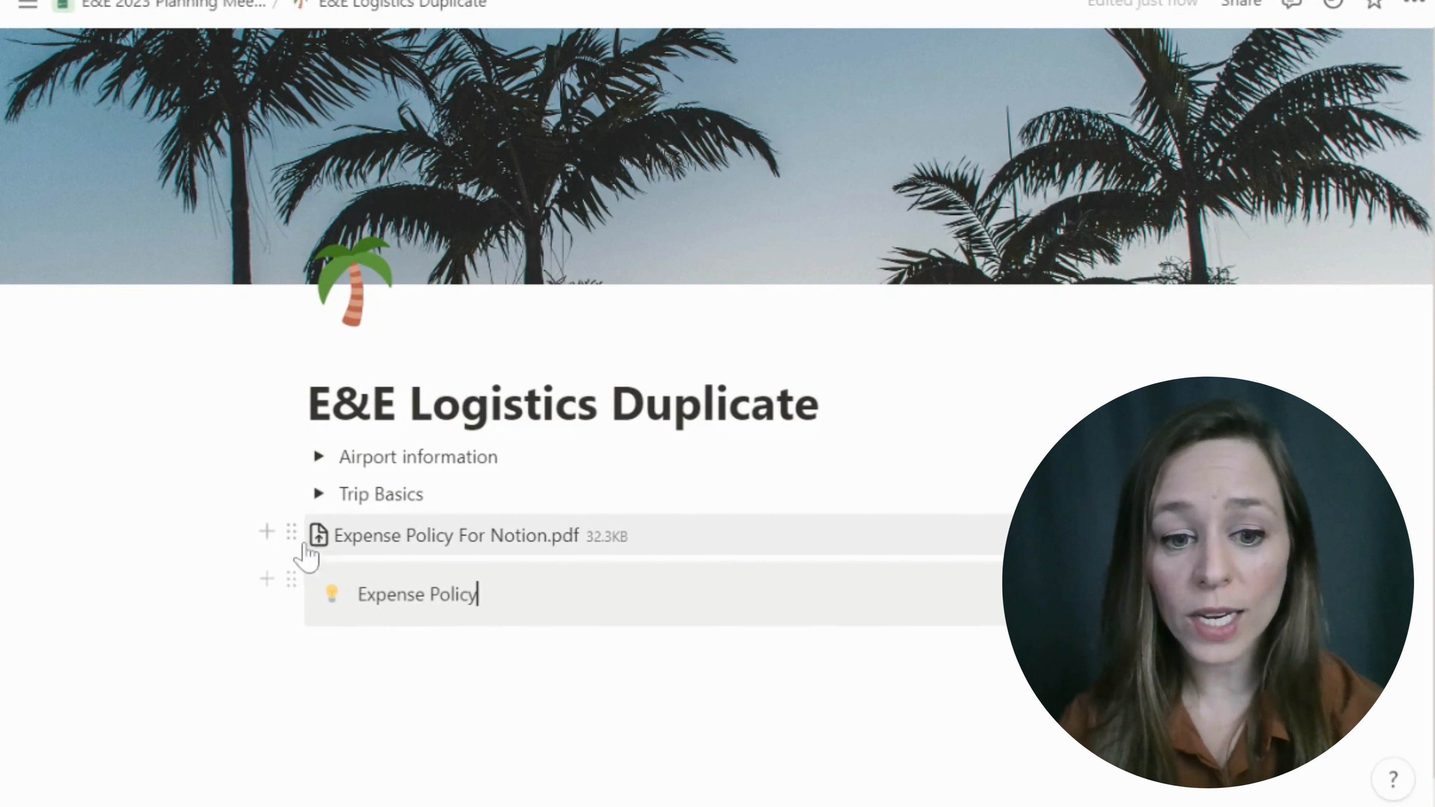
{"action": "left_click_drag", "start_coordinate": [293, 534], "coordinate": [384, 606]}
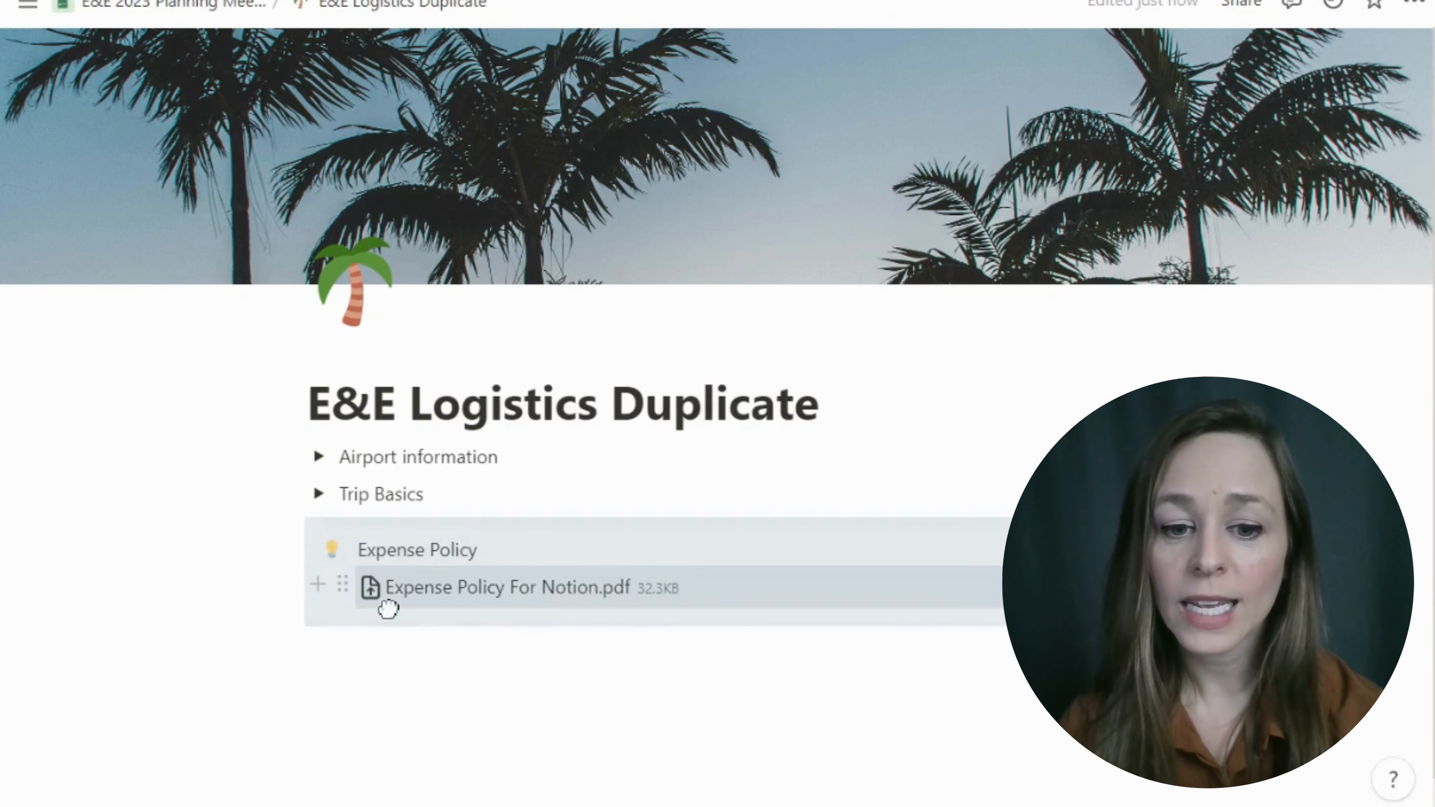
{"action": "key", "text": "Return"}
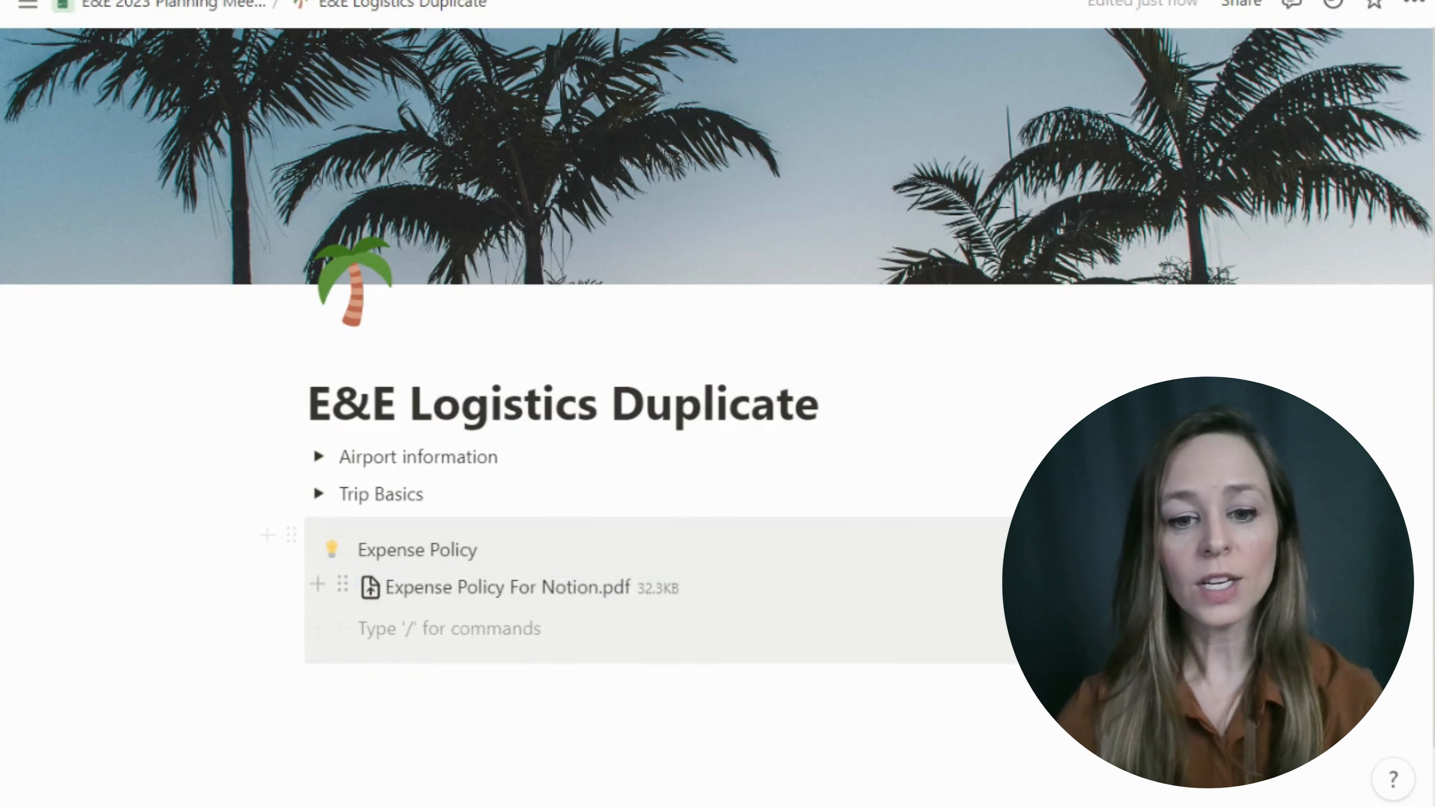
Add the line "Please review the policy and use the account codes provided in the ducument" under the callout's "Expense Policy" heading
{"action": "left_click", "coordinate": [479, 550]}
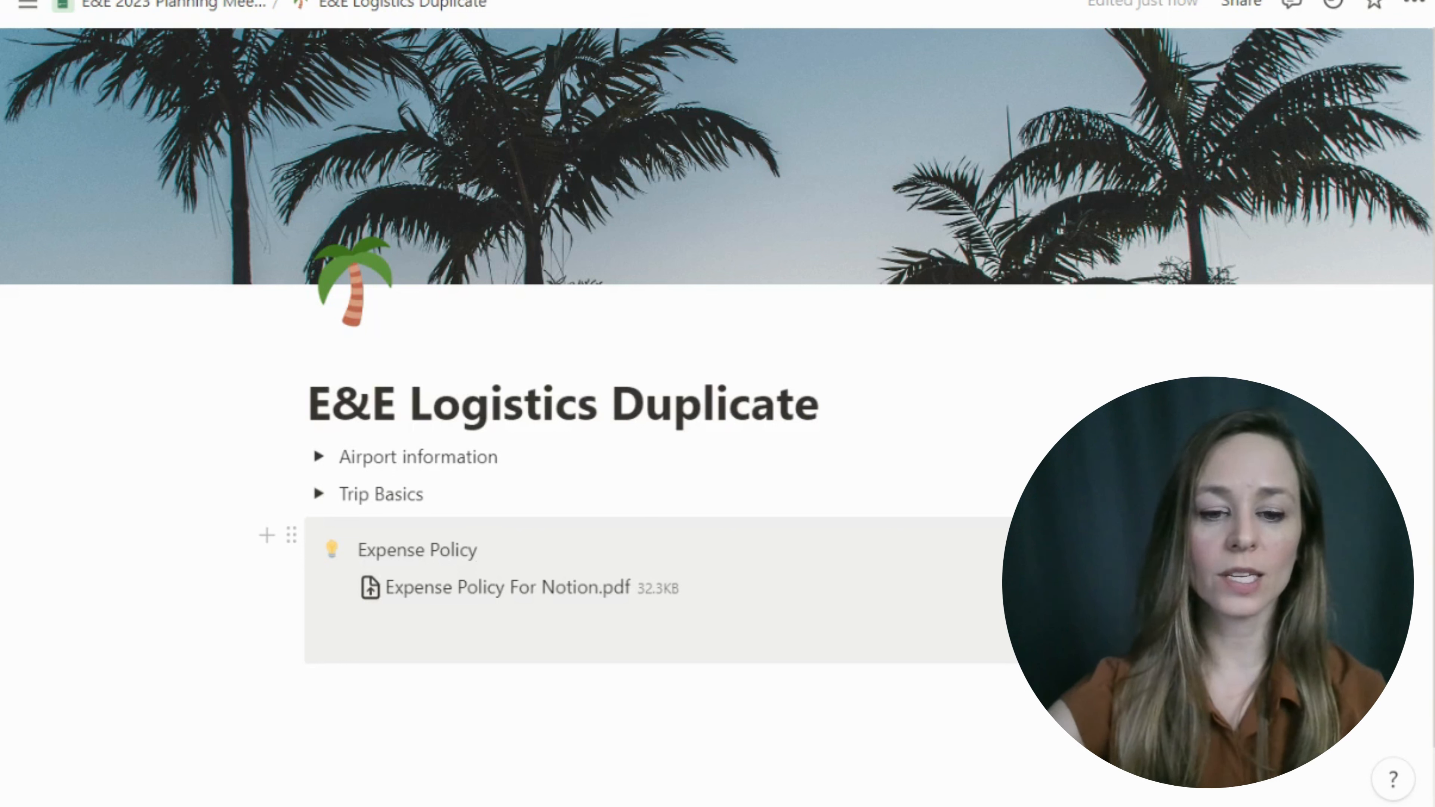
{"action": "key", "text": "Return"}
{"action": "type", "text": "P"}
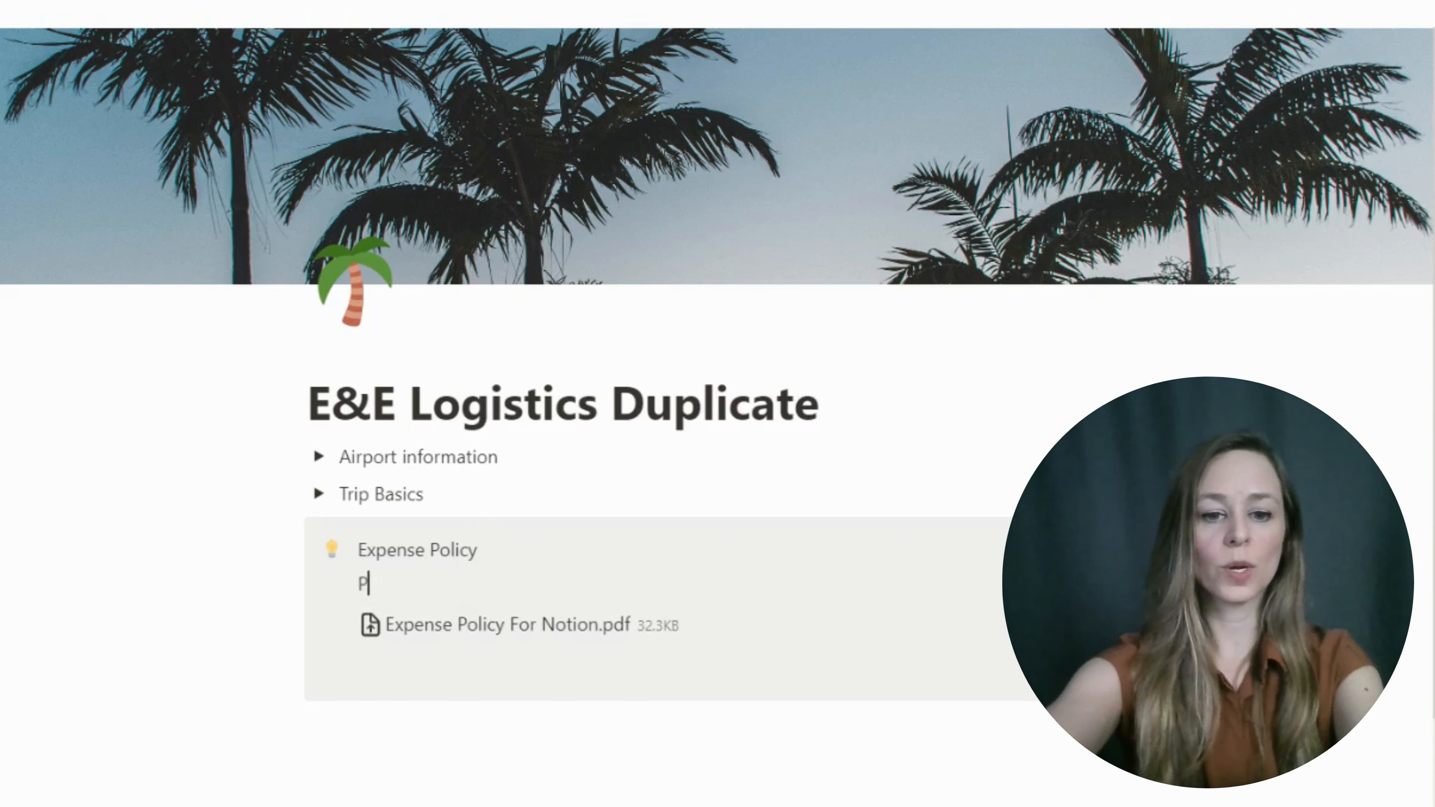
{"action": "type", "text": "lease review the policy "}
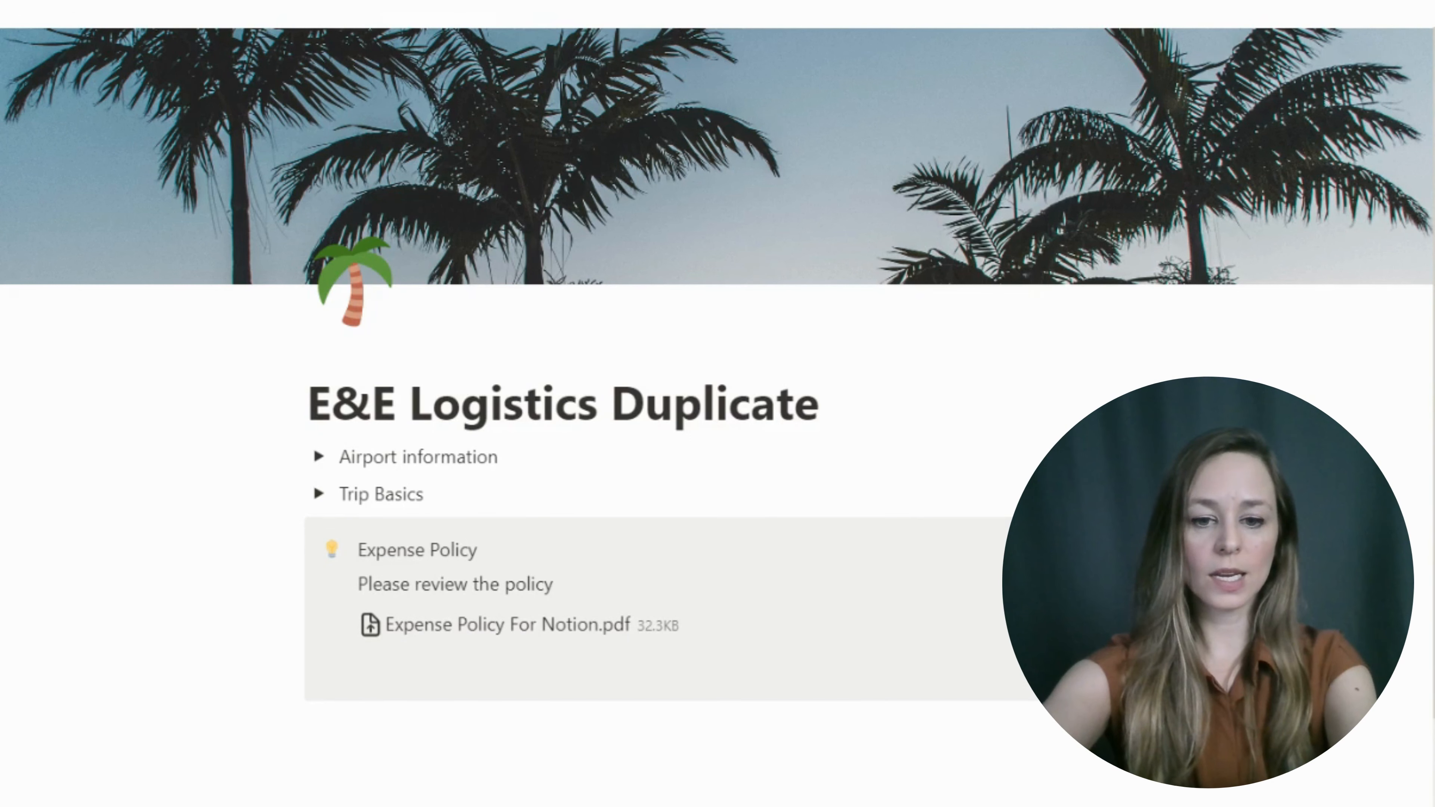
{"action": "type", "text": "and use"}
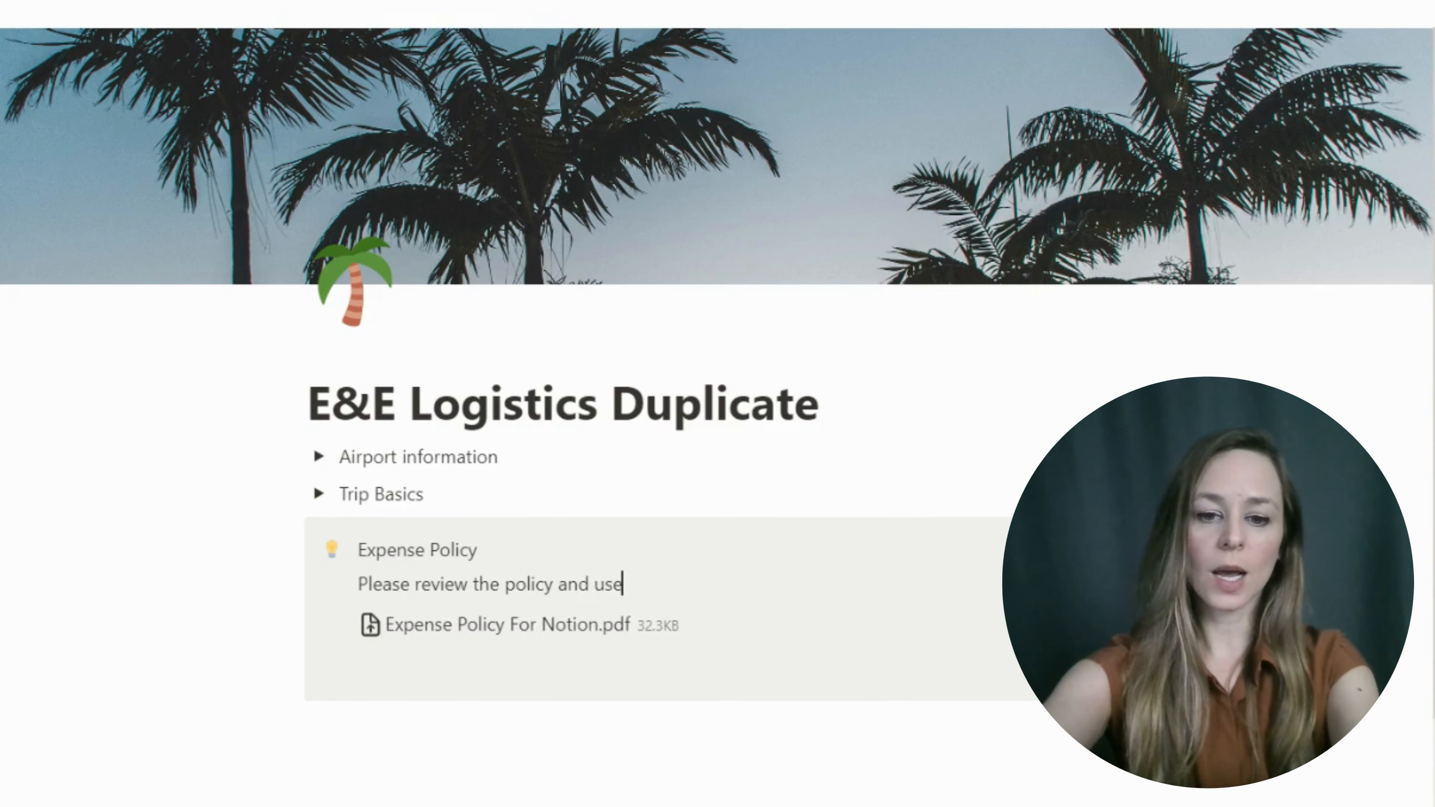
{"action": "type", "text": " the adcoun"}
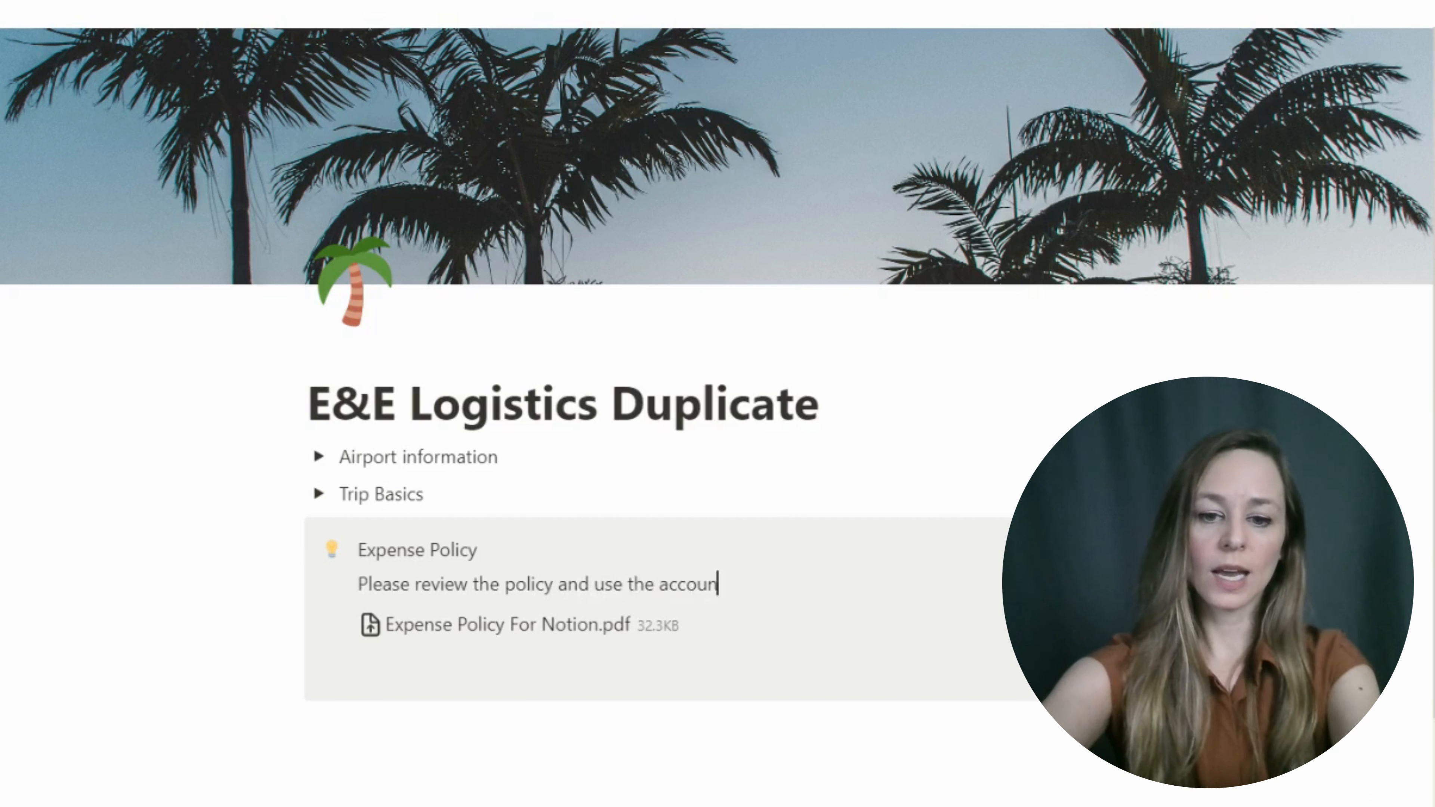
{"action": "type", "text": "t codes provided in he"}
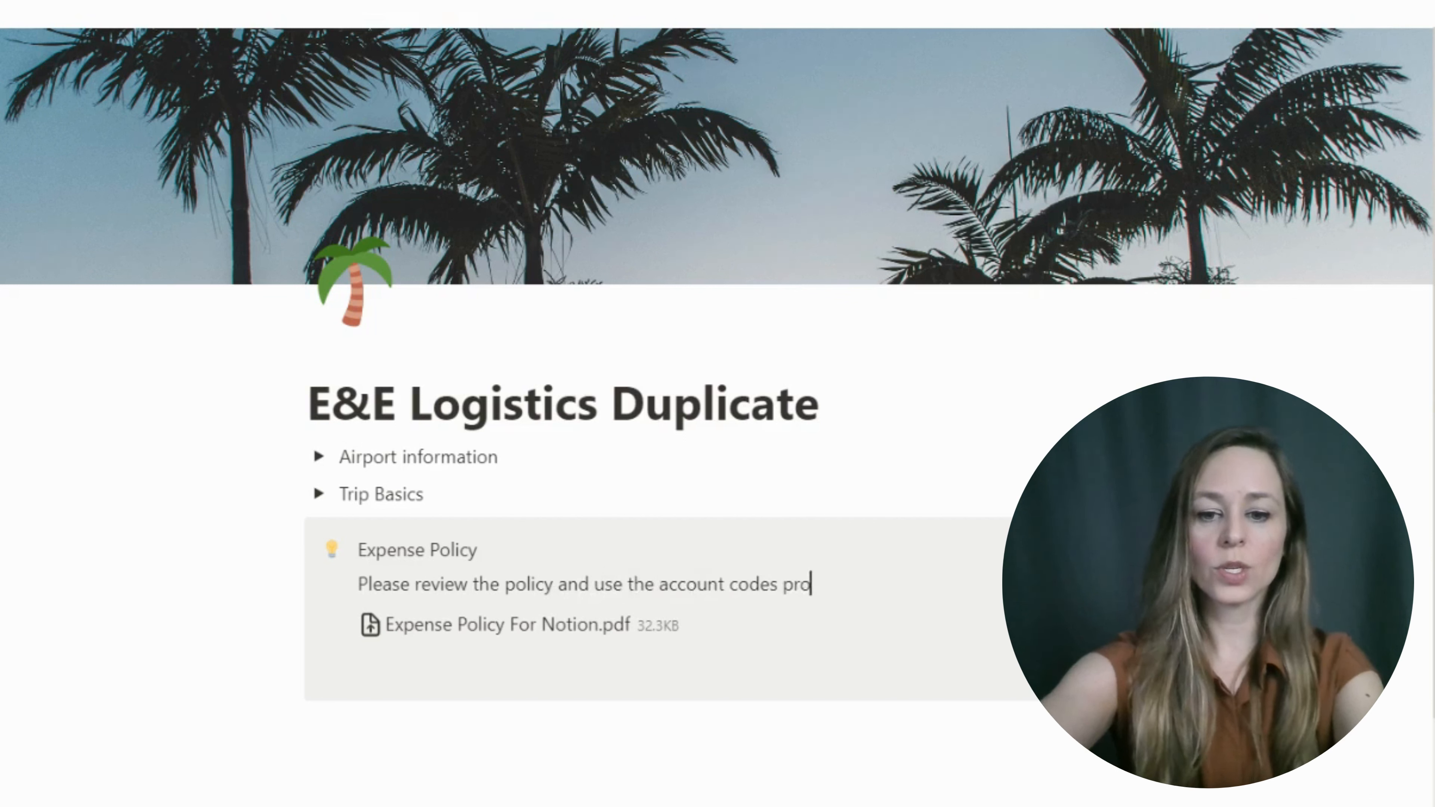
{"action": "key", "text": "BackSpace"}
{"action": "key", "text": "BackSpace"}
{"action": "type", "text": "the duc"}
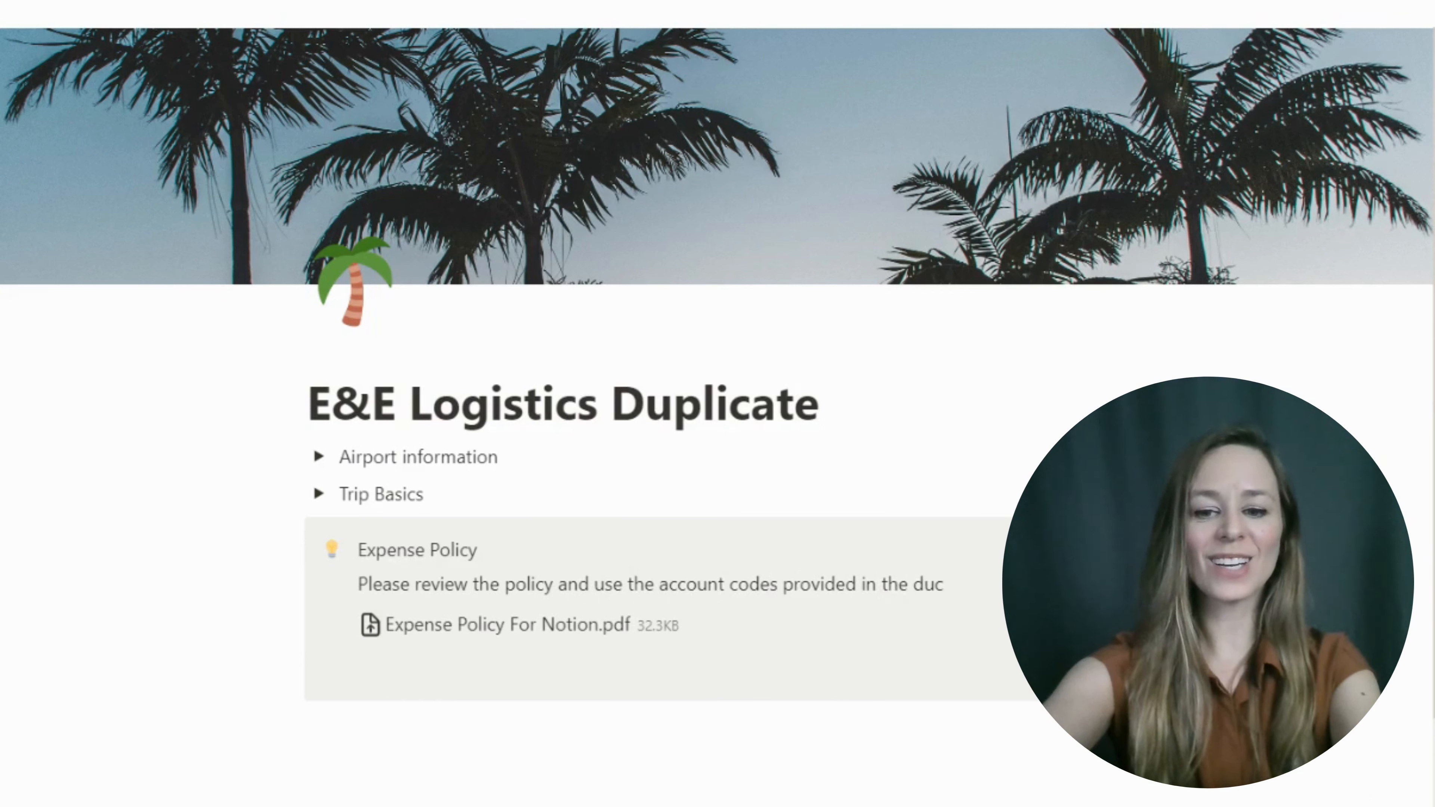
{"action": "type", "text": "ument"}
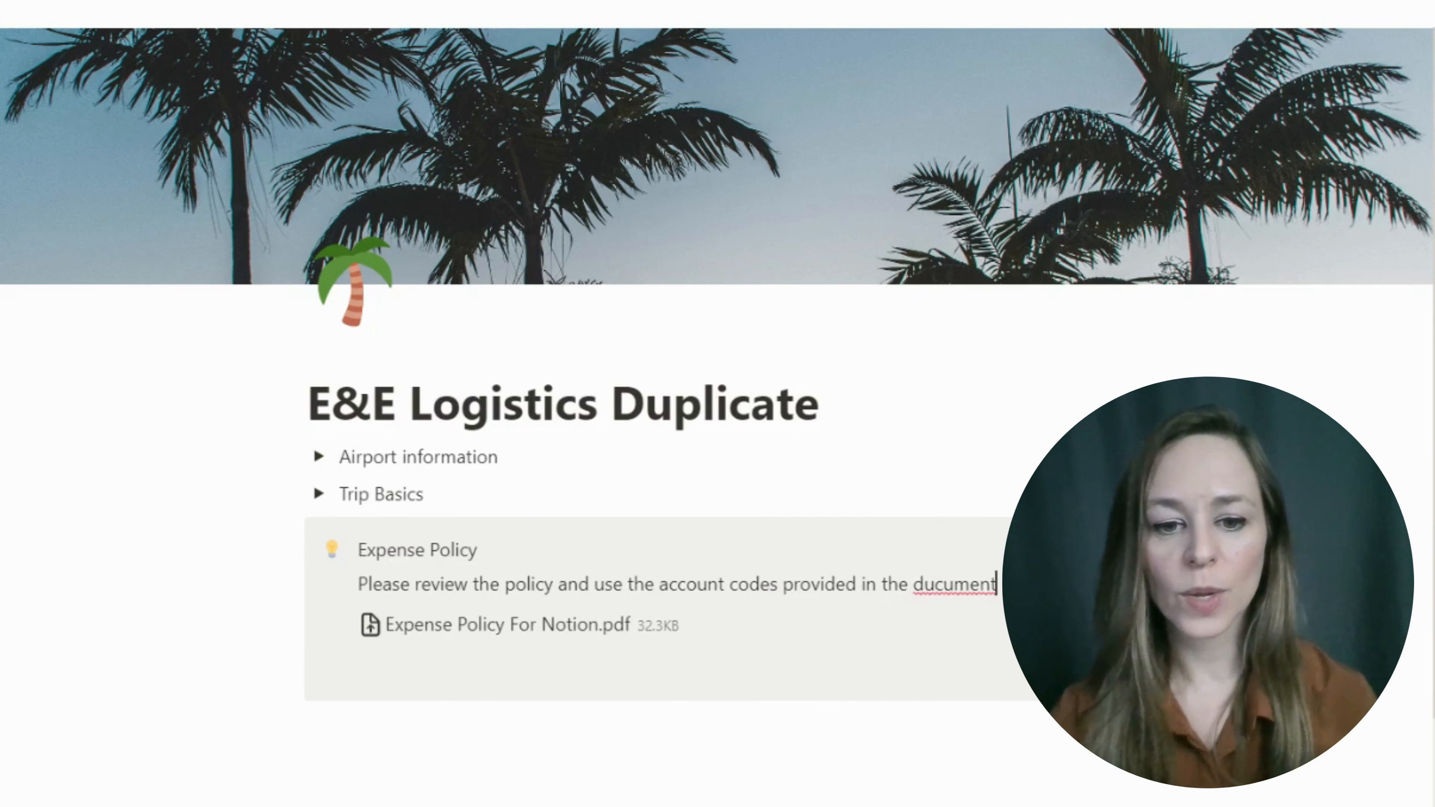
Change the Expense Policy callout's icon to the green dollar banknote emoji
{"action": "left_click", "coordinate": [333, 550]}
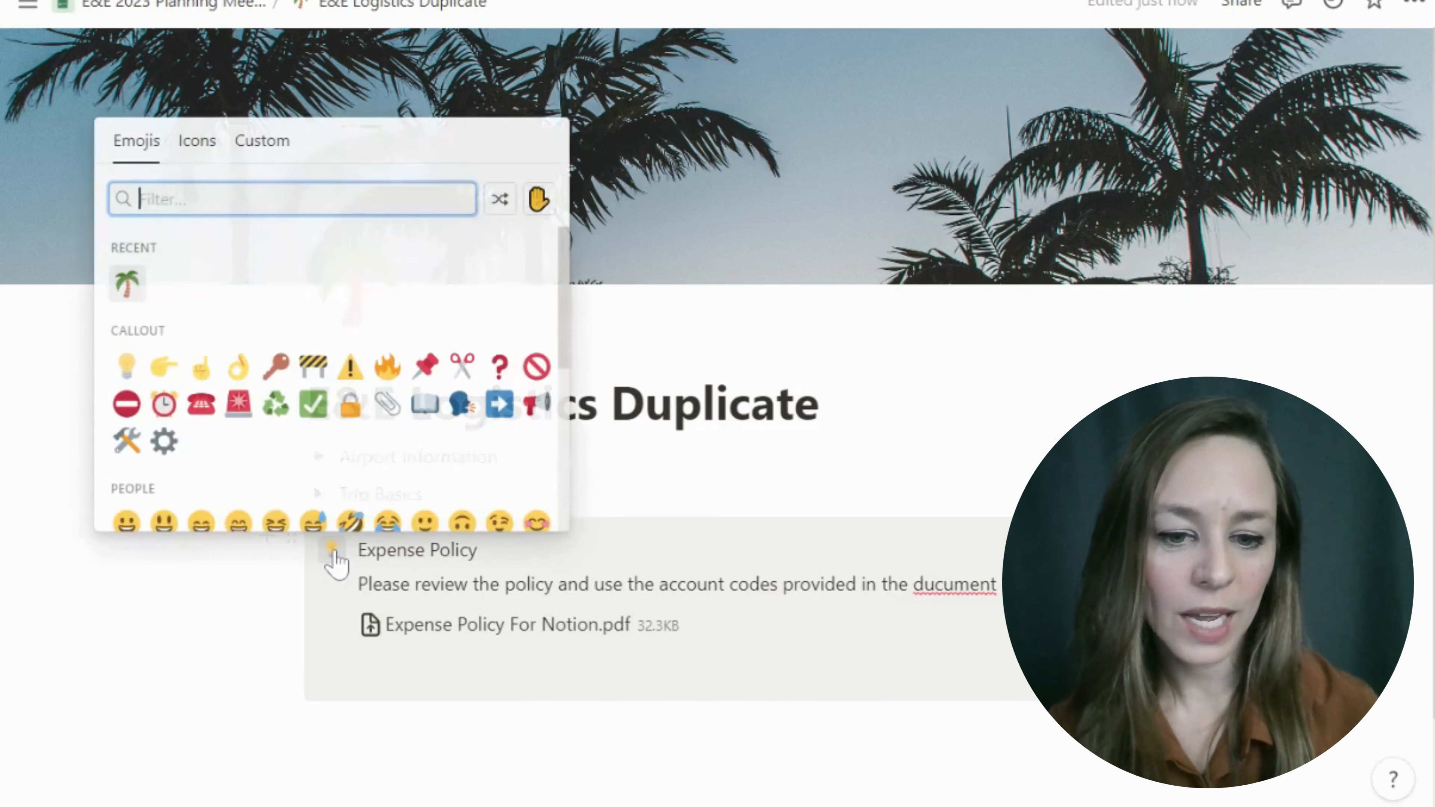
{"action": "type", "text": "moen"}
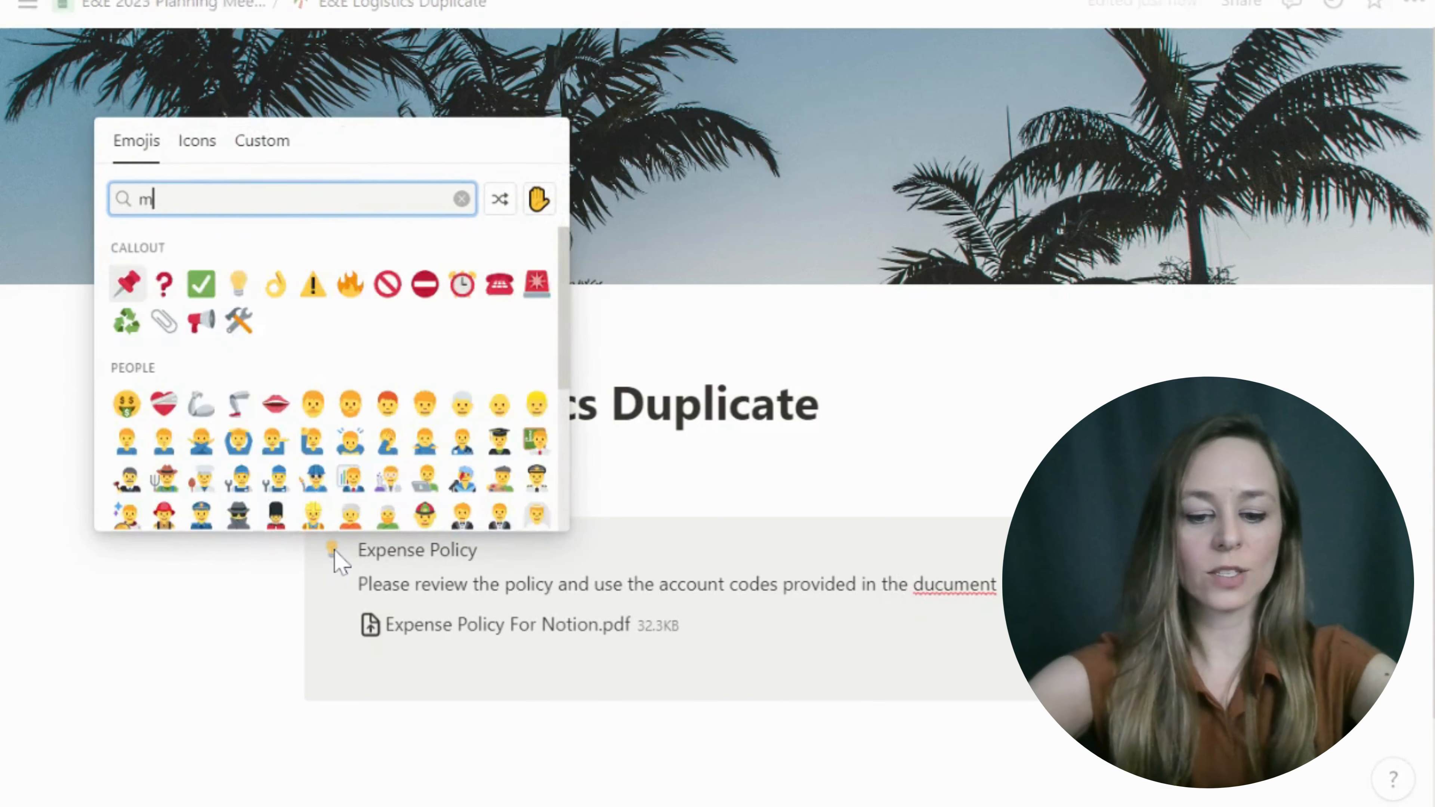
{"action": "key", "text": "BackSpace"}
{"action": "key", "text": "BackSpace"}
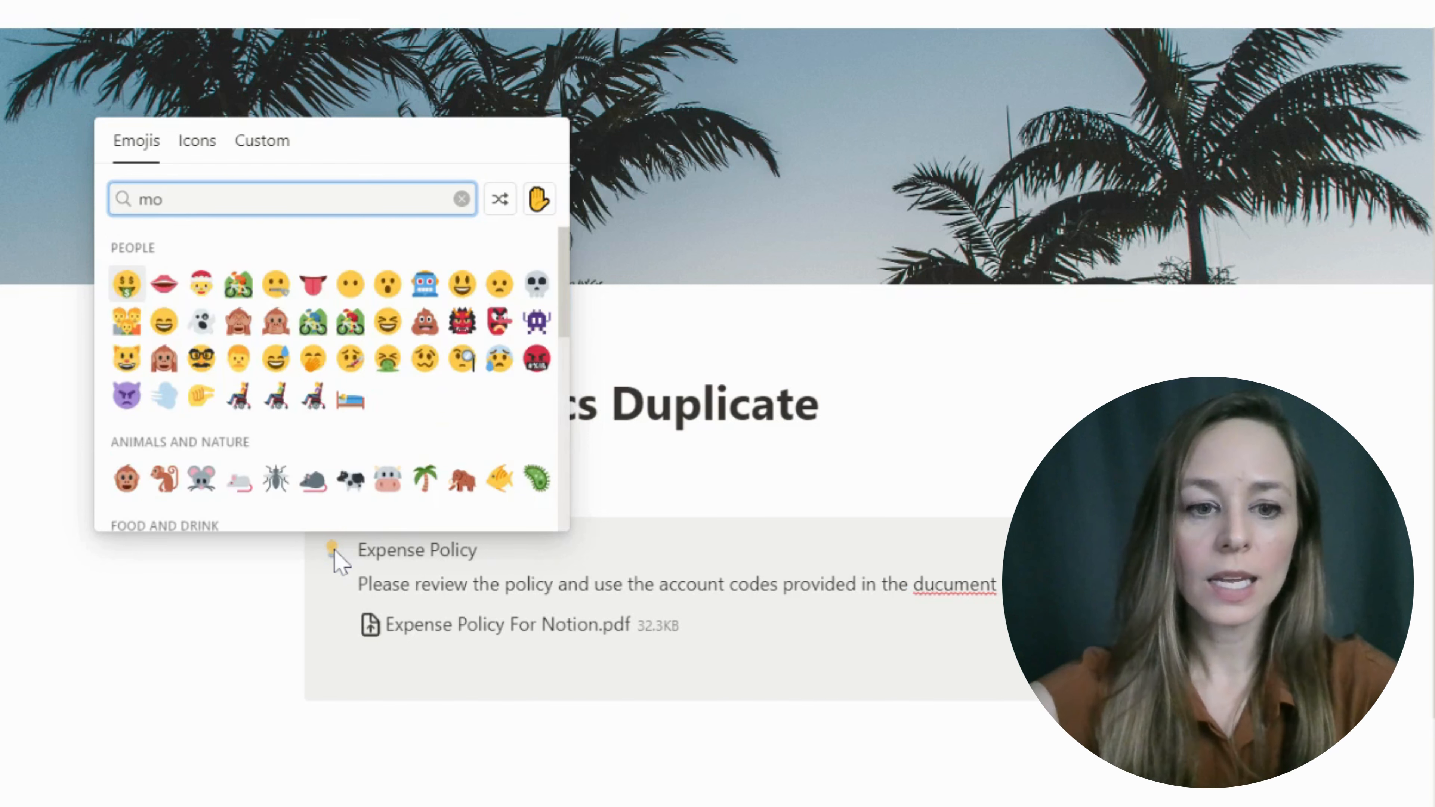
{"action": "type", "text": "ne"}
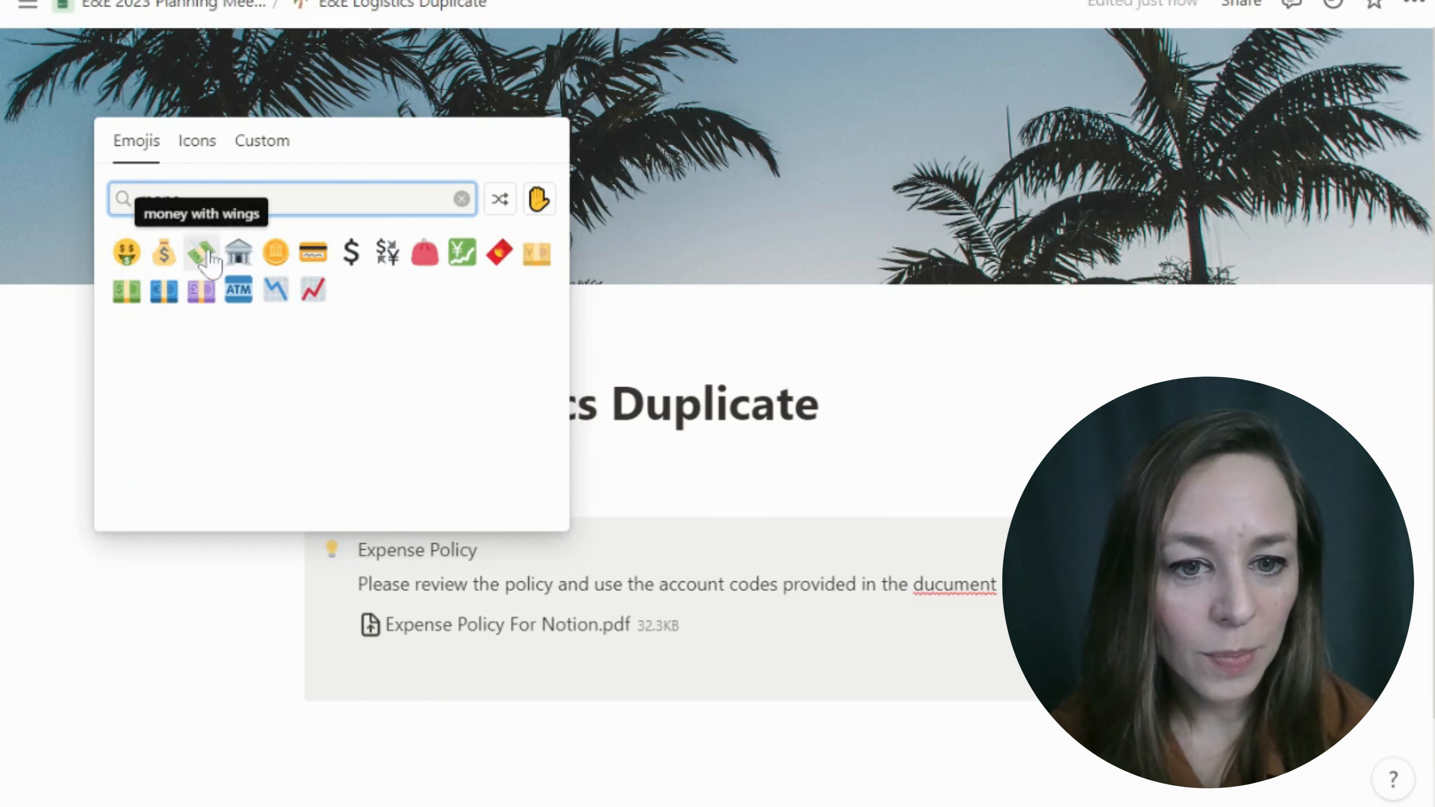
{"action": "left_click", "coordinate": [126, 290]}
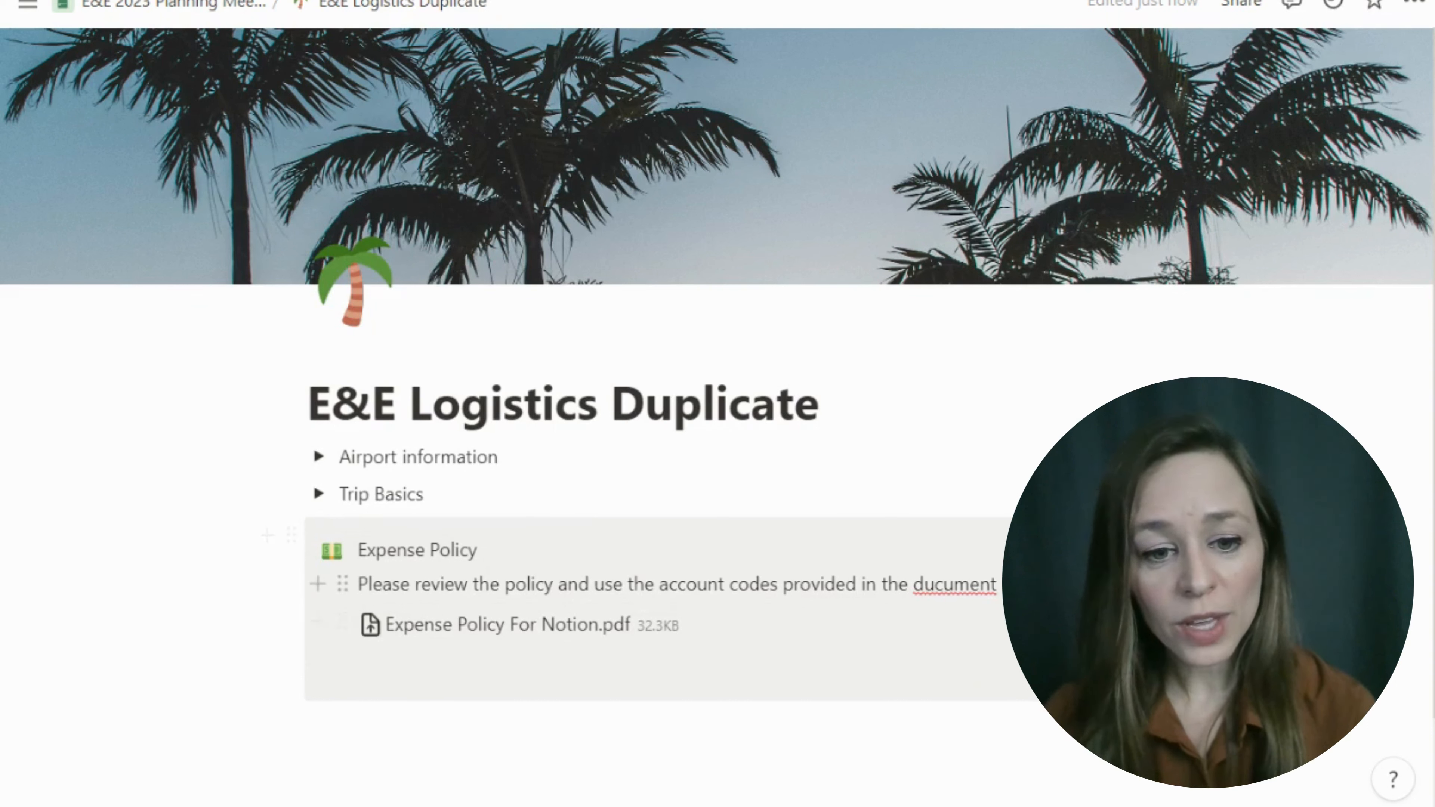
Give the whole Expense Policy callout a green background
{"action": "left_click", "coordinate": [291, 534]}
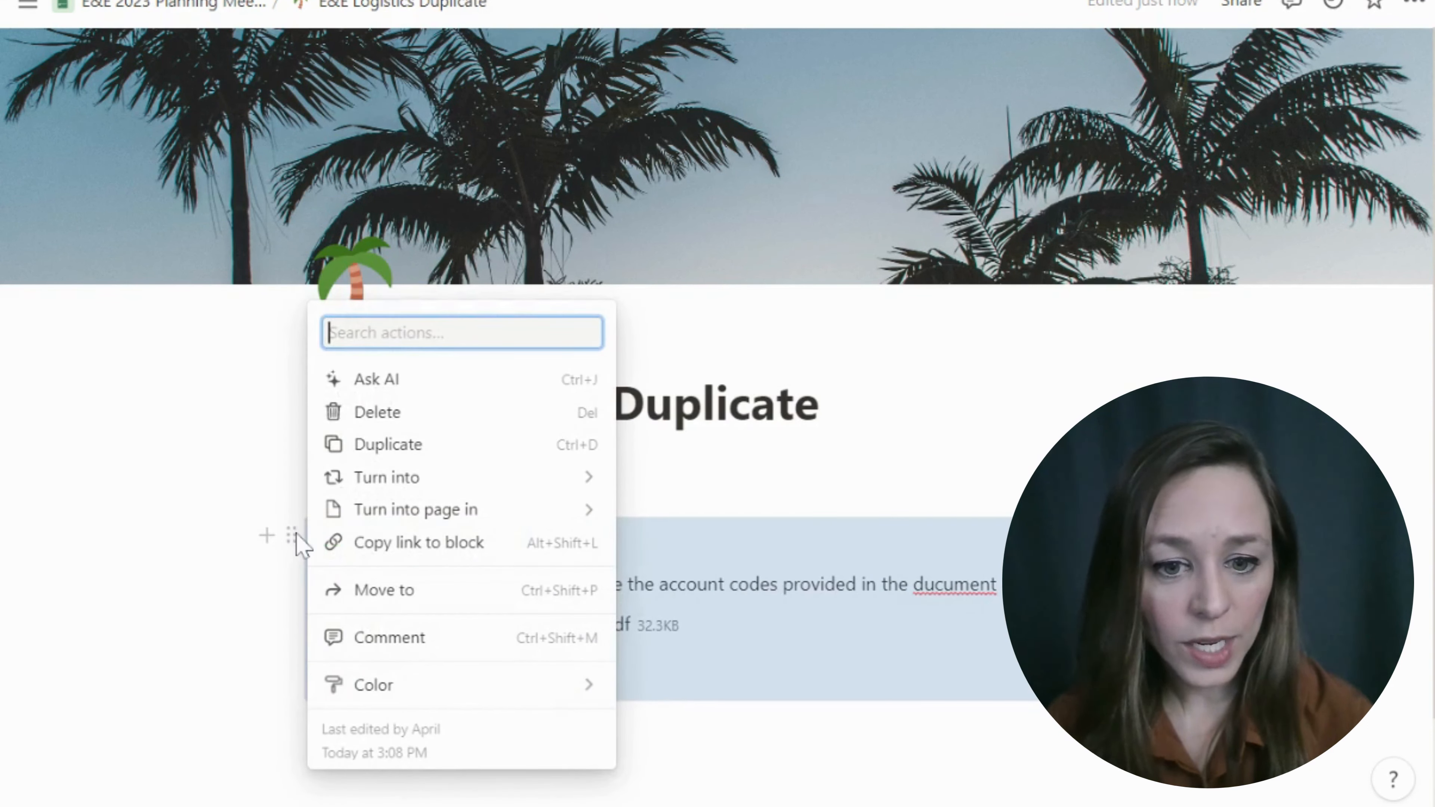
{"action": "mouse_move", "coordinate": [384, 684]}
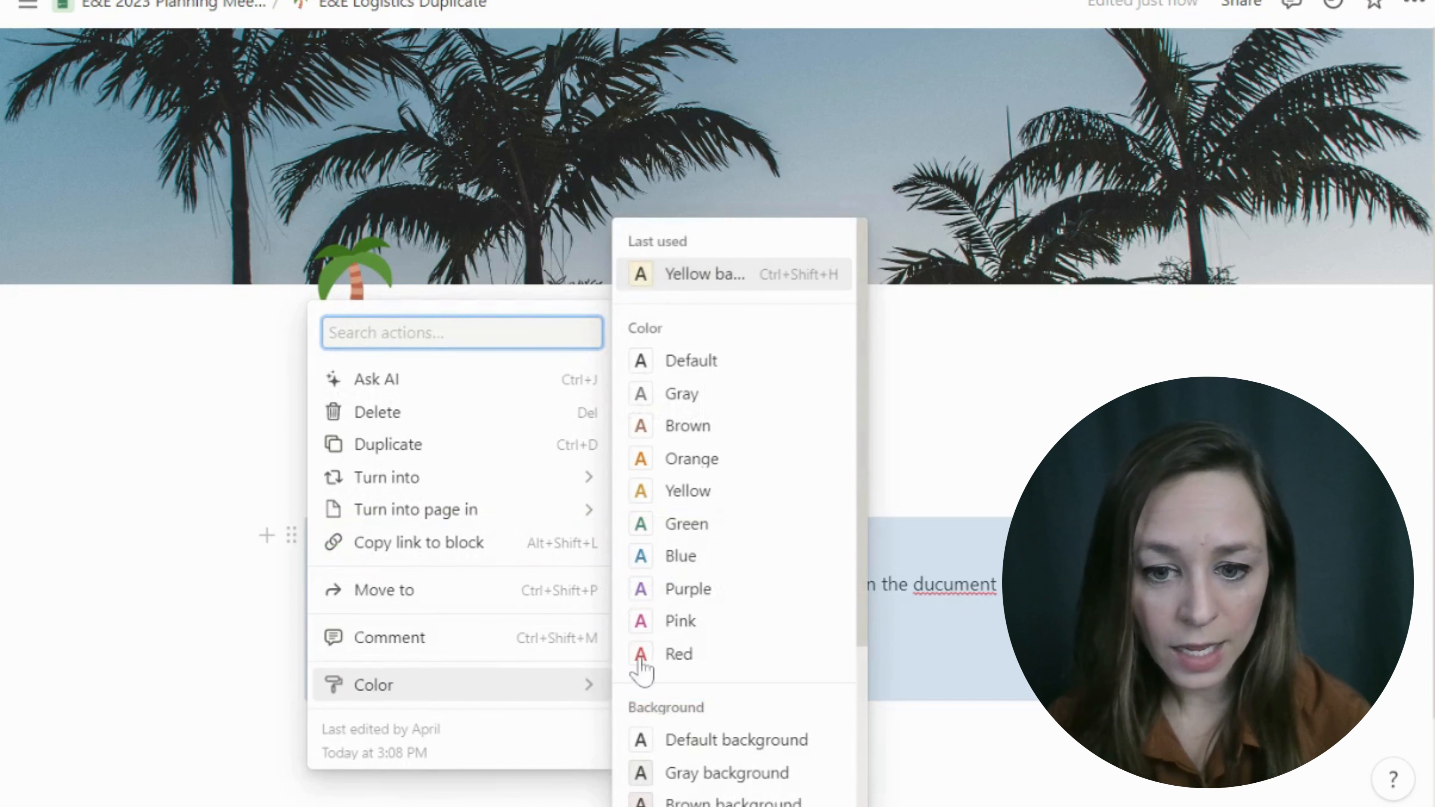
{"action": "scroll", "coordinate": [668, 683], "scroll_direction": "down", "scroll_amount": 4}
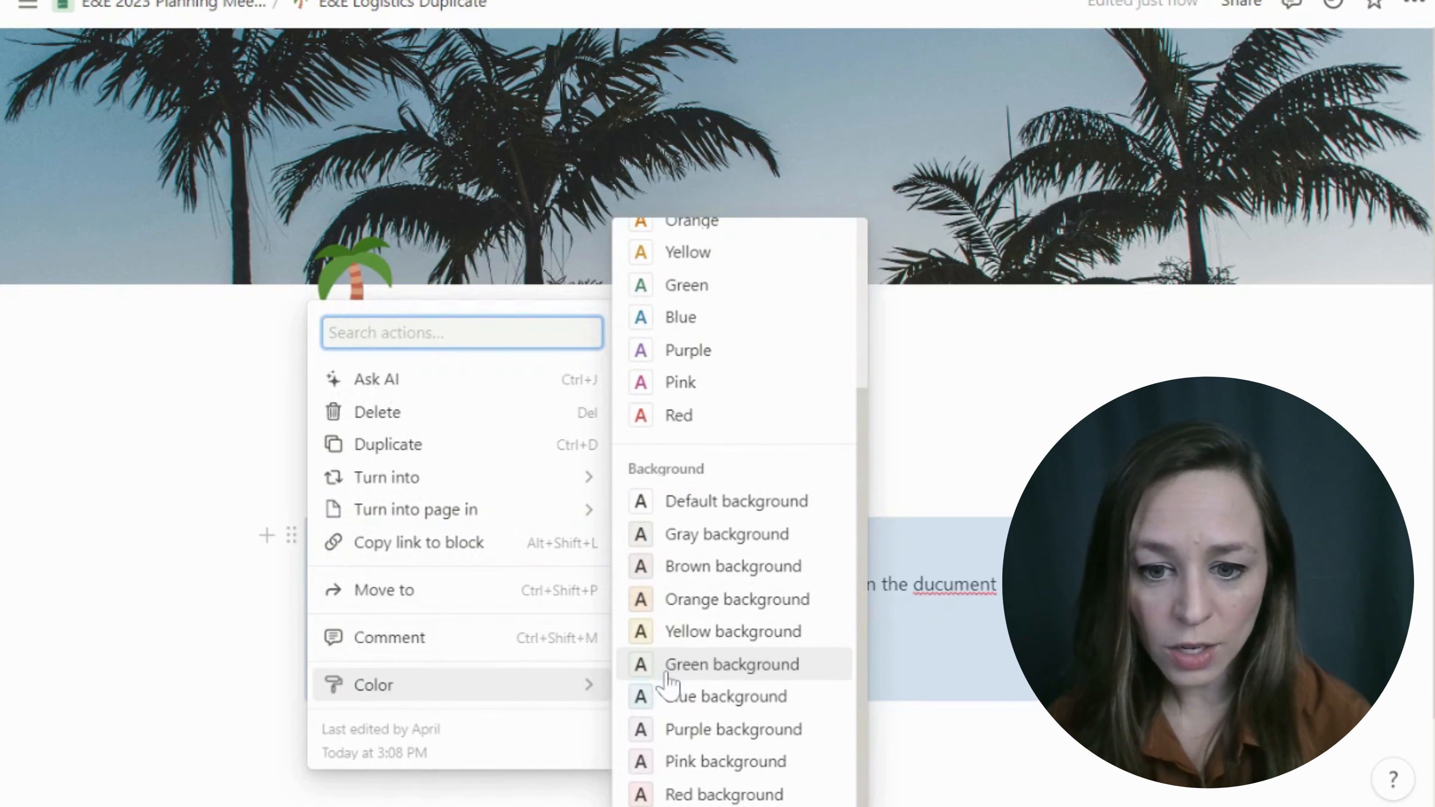
{"action": "left_click", "coordinate": [666, 676]}
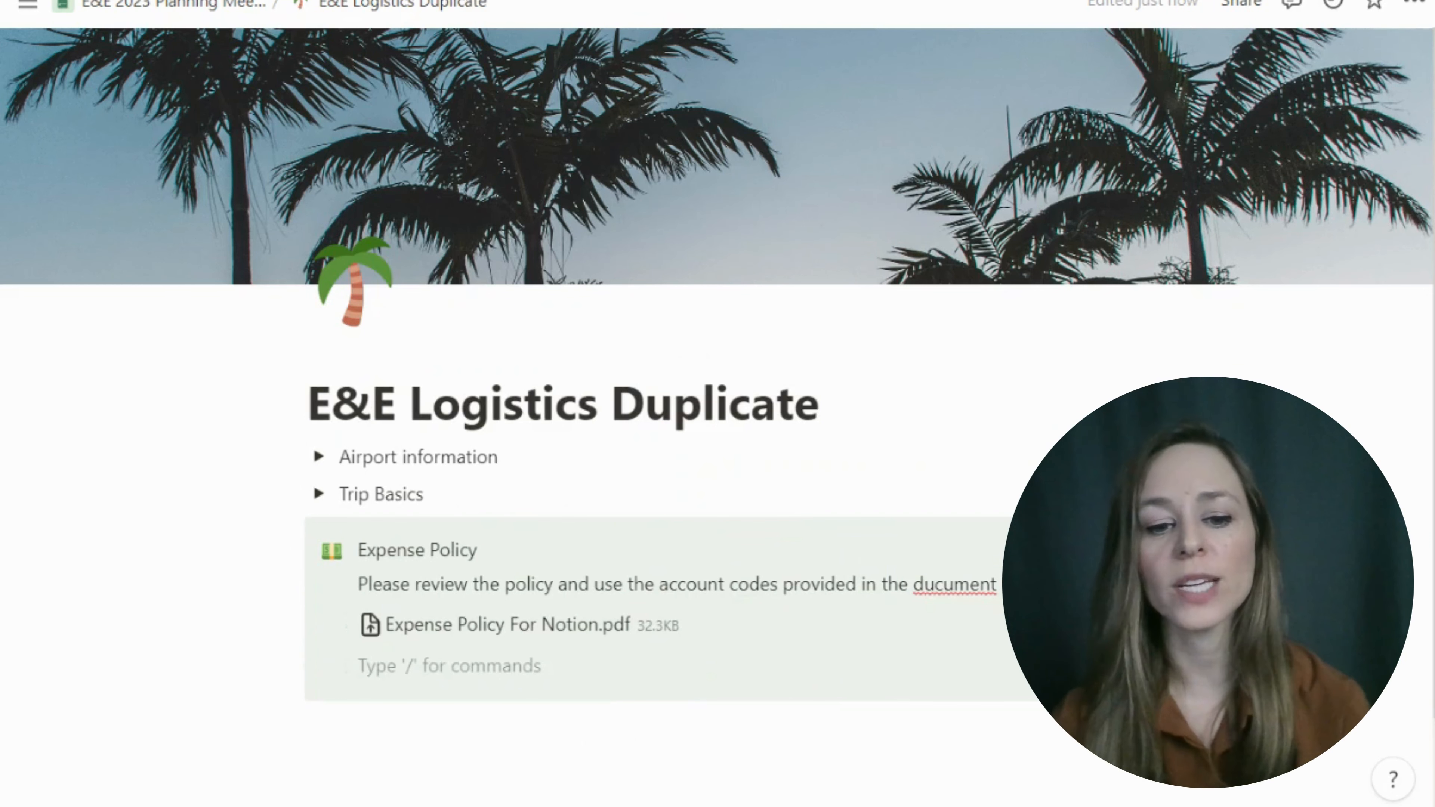
Insert a new callout block directly below the Expense Policy callout
{"action": "key", "text": "Return"}
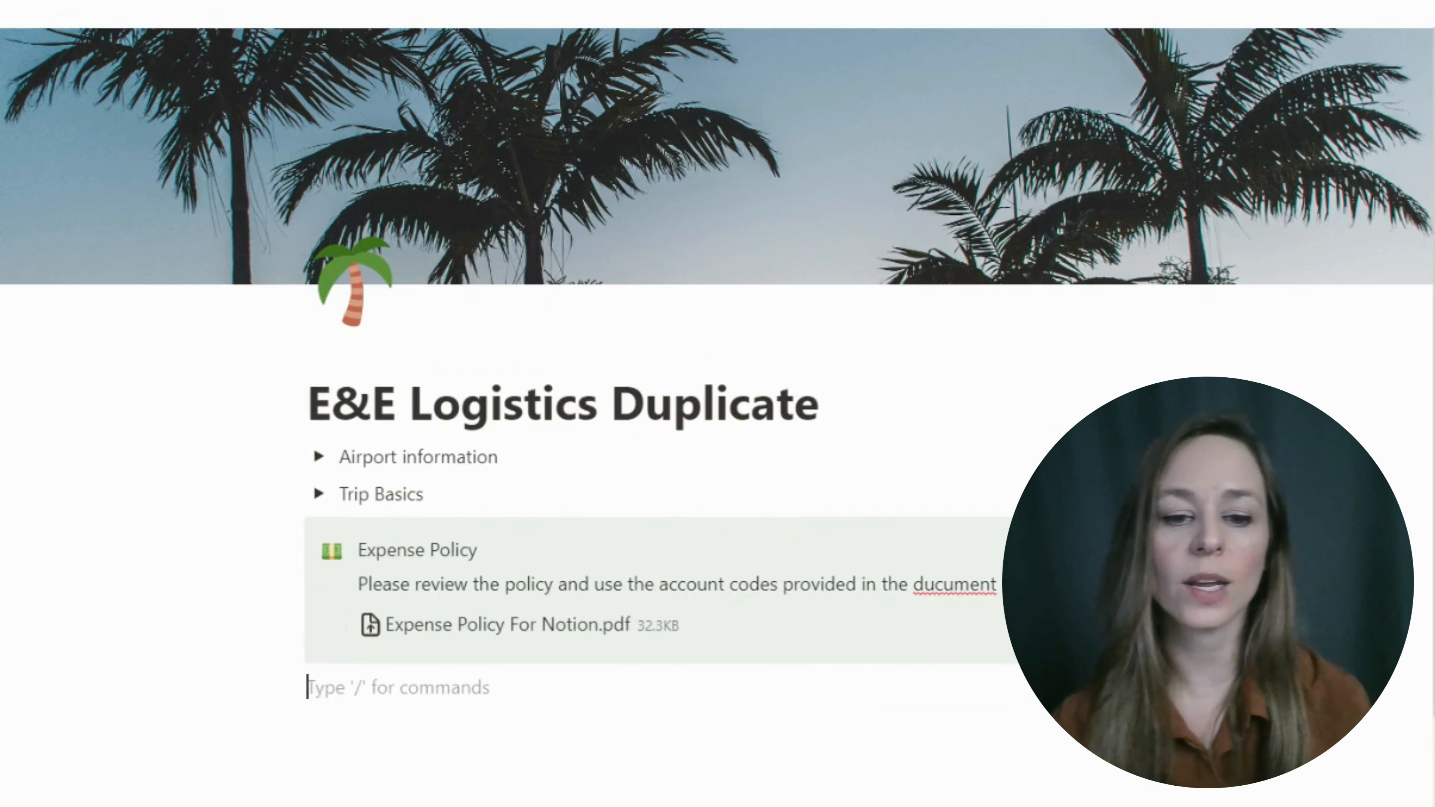
{"action": "scroll", "coordinate": [717, 395], "scroll_direction": "down", "scroll_amount": 2}
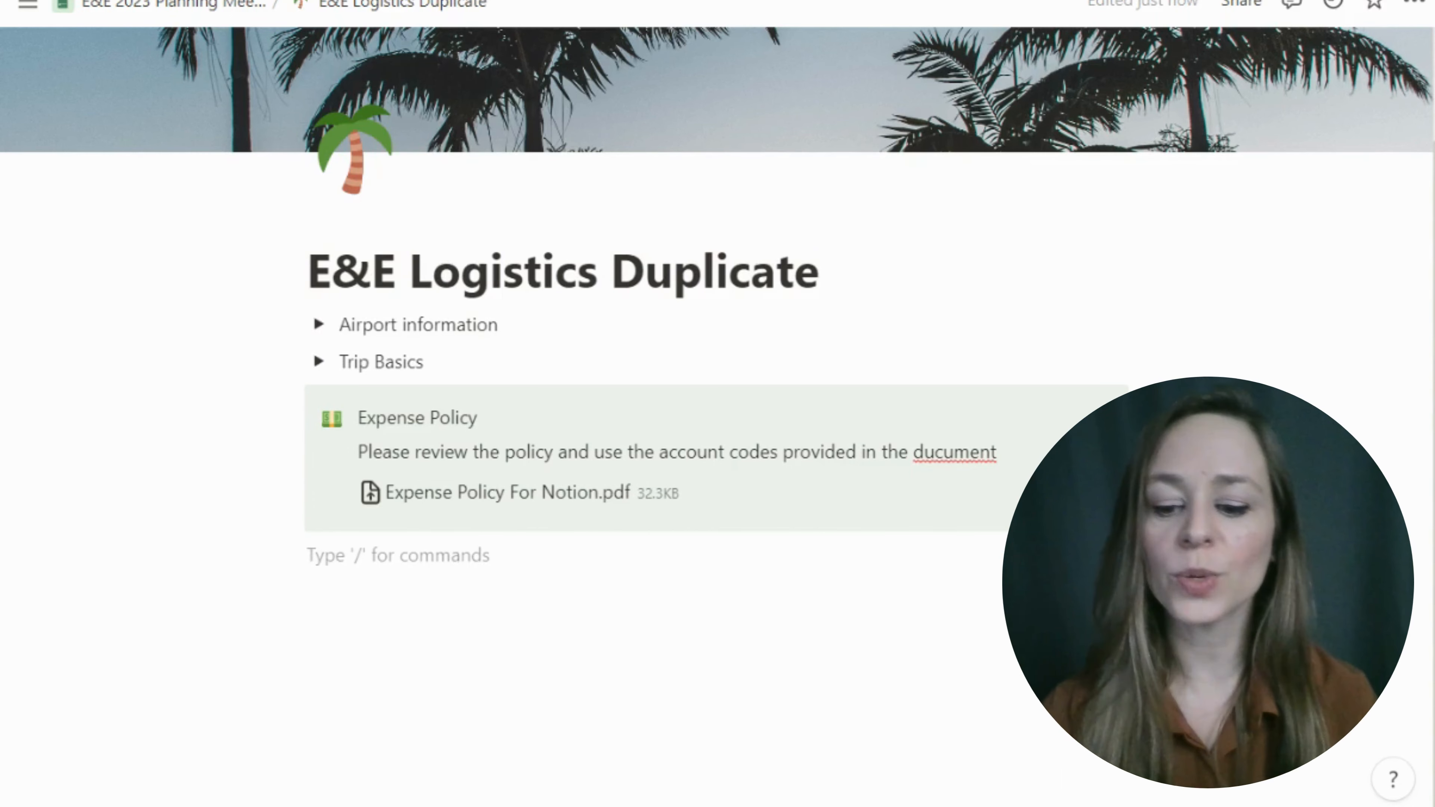
{"action": "type", "text": "/cal"}
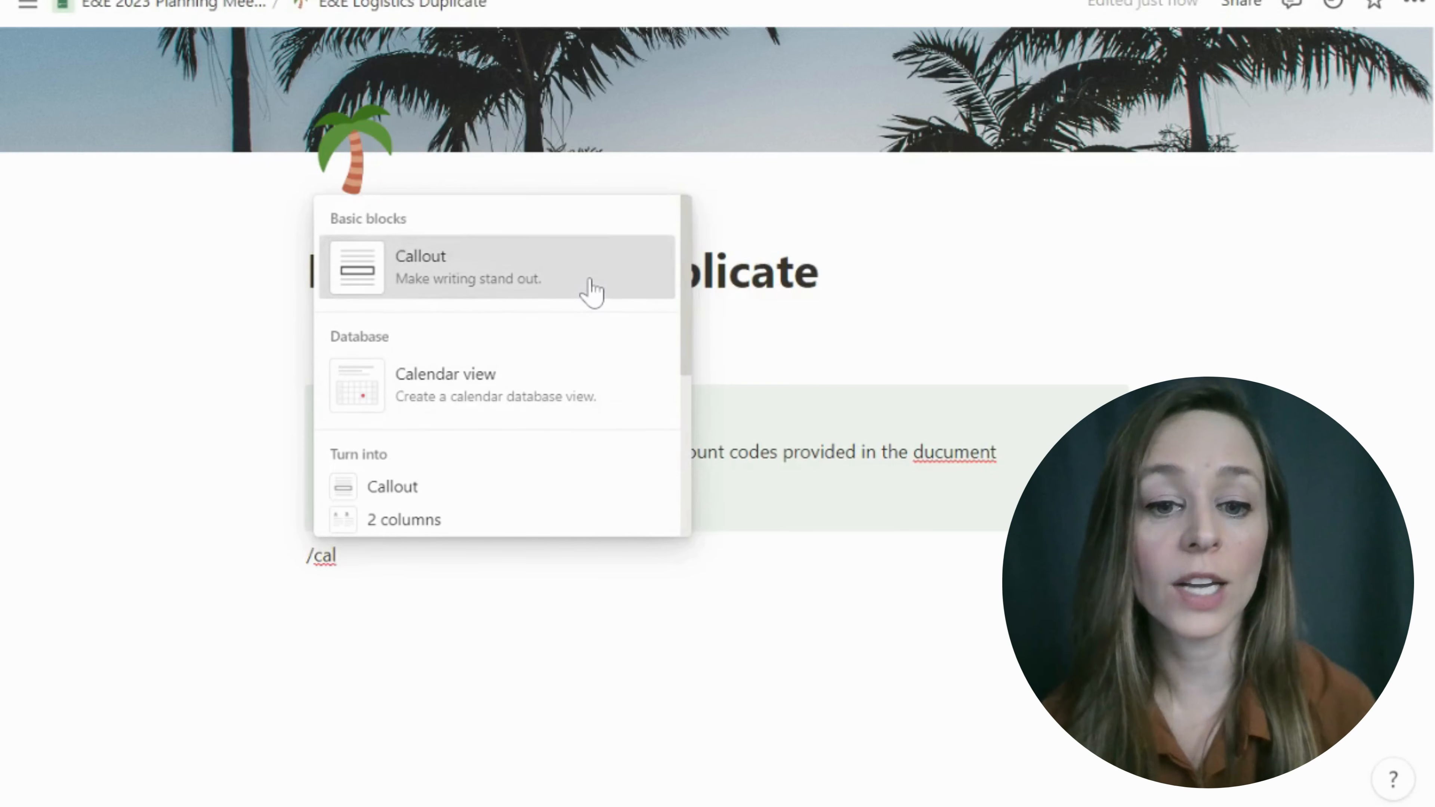
{"action": "left_click", "coordinate": [591, 292]}
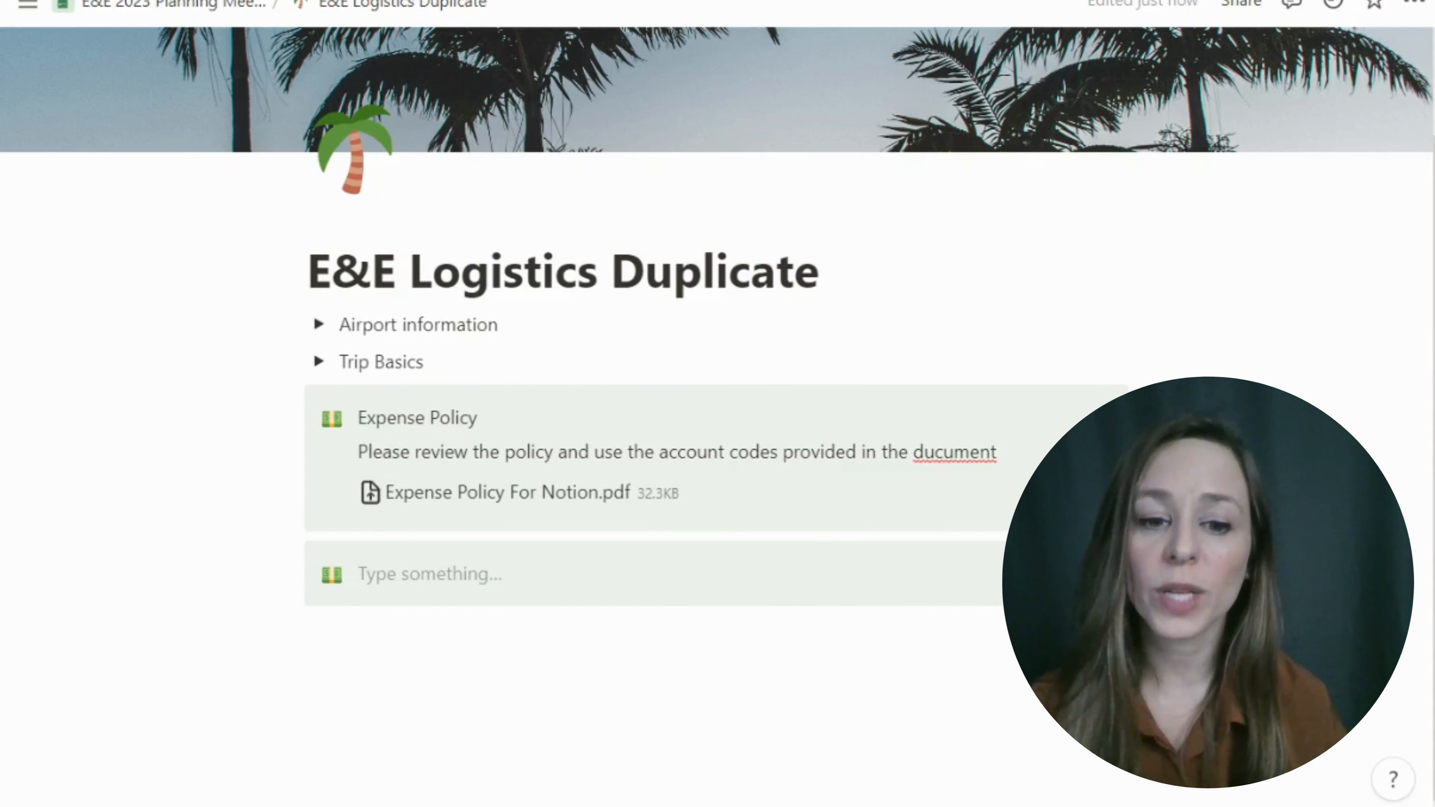
Give the new empty callout an orange background and change its icon to the palm tree emoji
{"action": "left_click", "coordinate": [290, 558]}
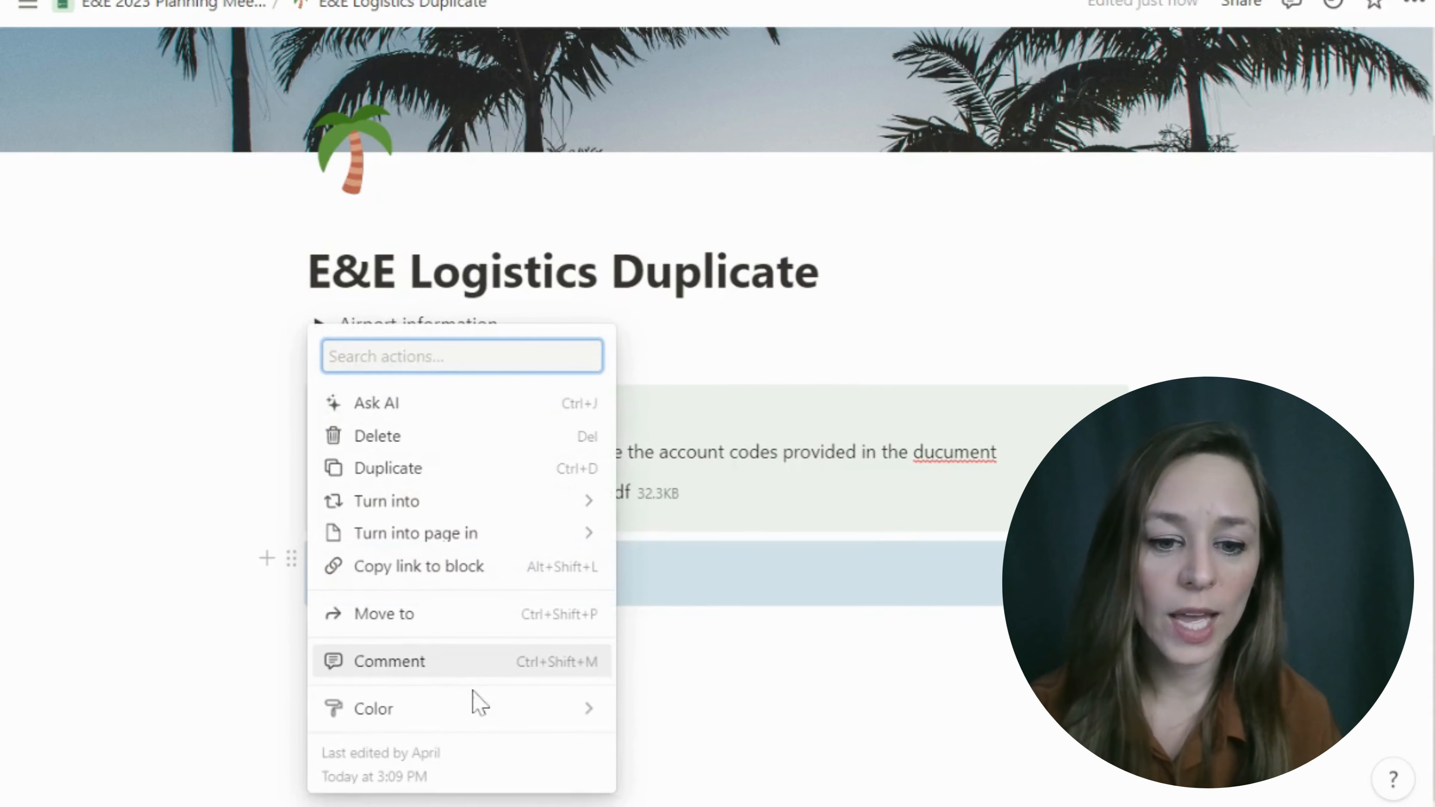
{"action": "mouse_move", "coordinate": [474, 711]}
{"action": "scroll", "coordinate": [733, 679], "scroll_direction": "down", "scroll_amount": 4}
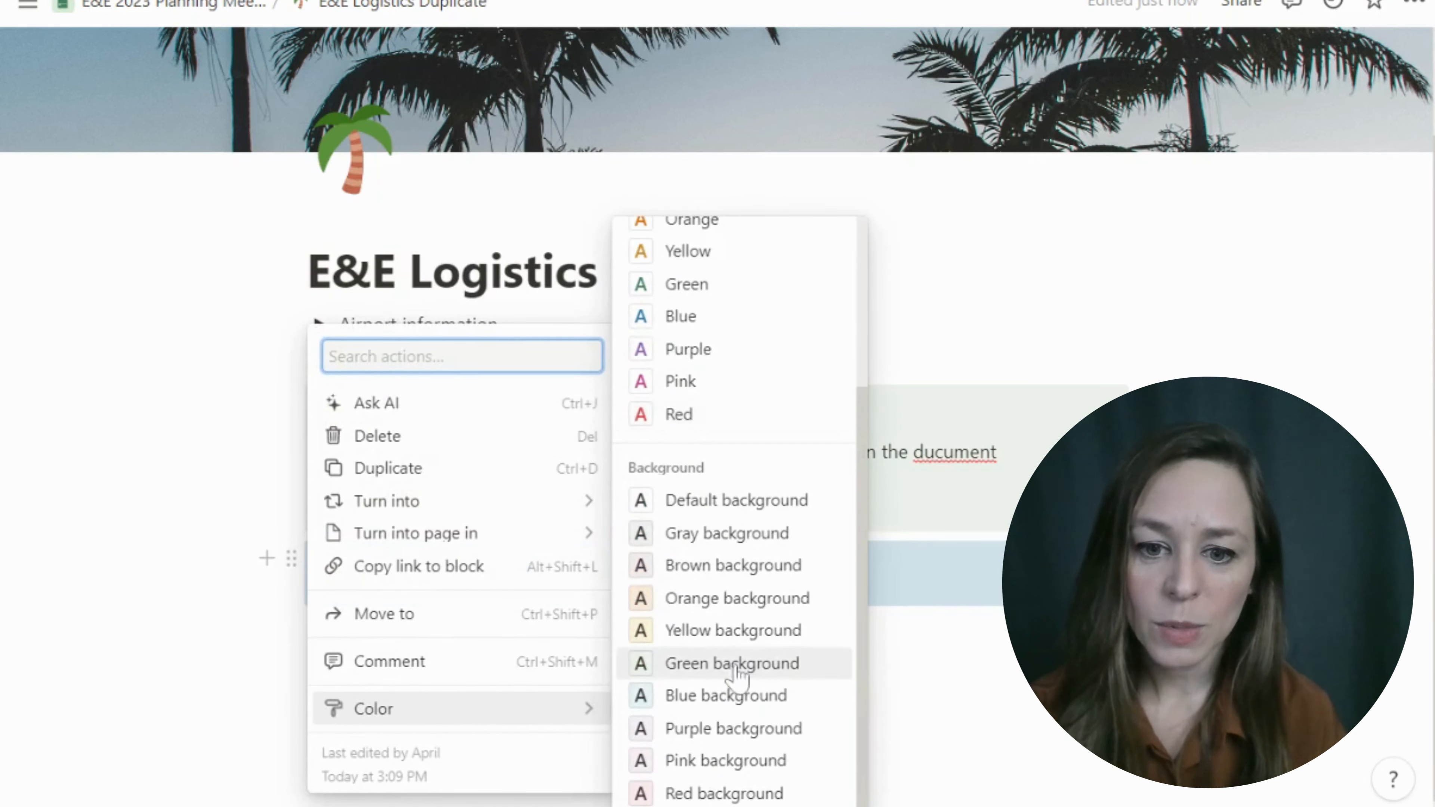
{"action": "left_click", "coordinate": [734, 600]}
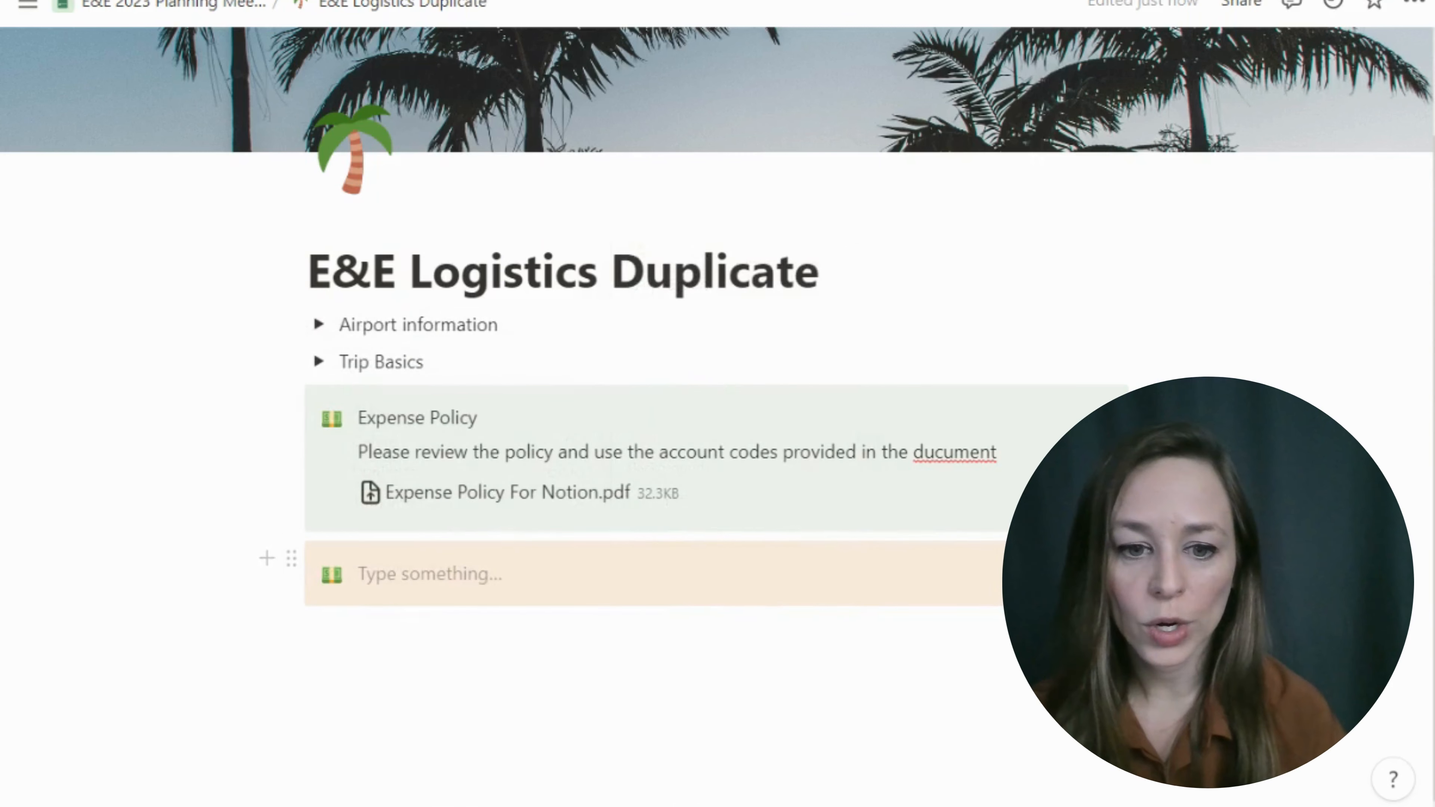
{"action": "left_click", "coordinate": [333, 579]}
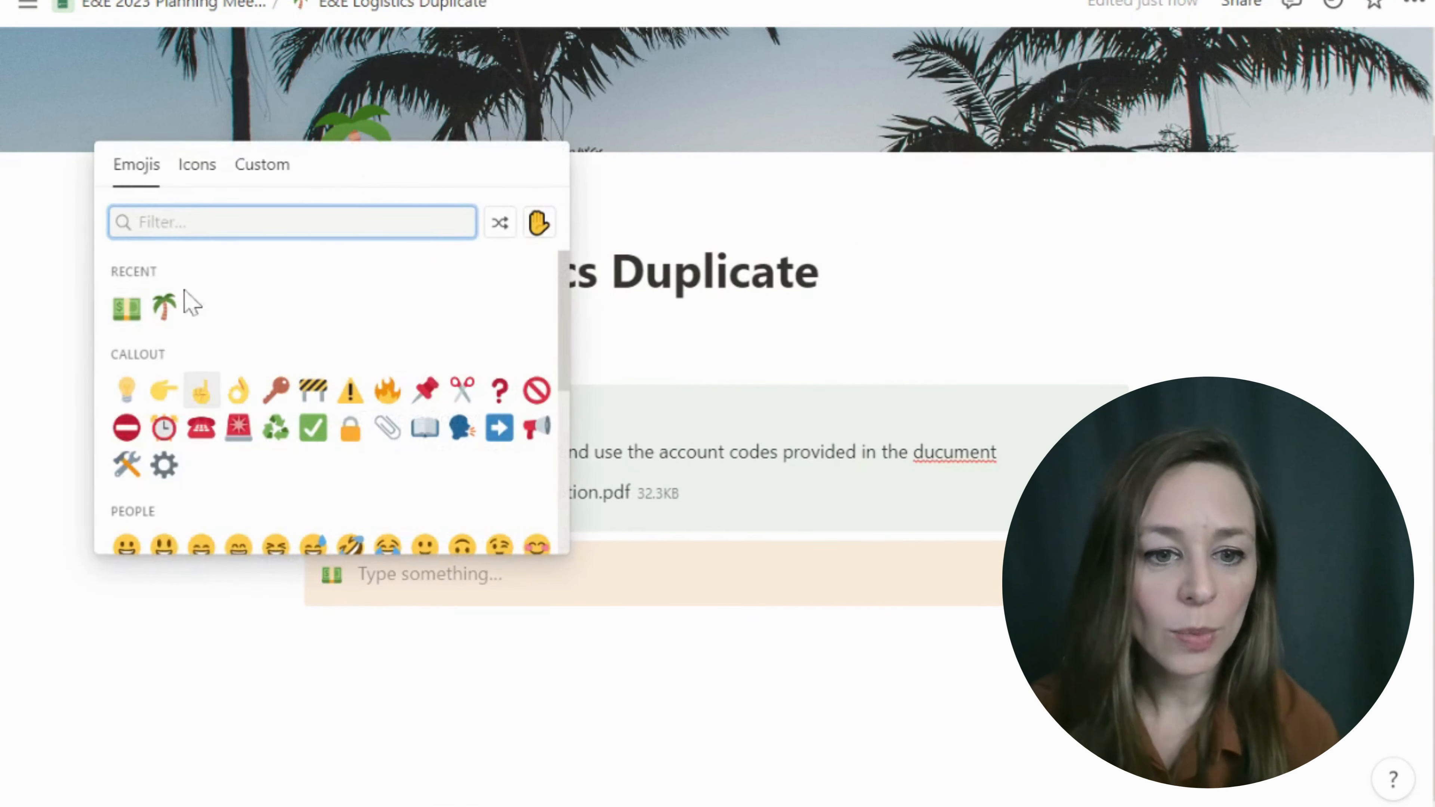
{"action": "left_click", "coordinate": [164, 310]}
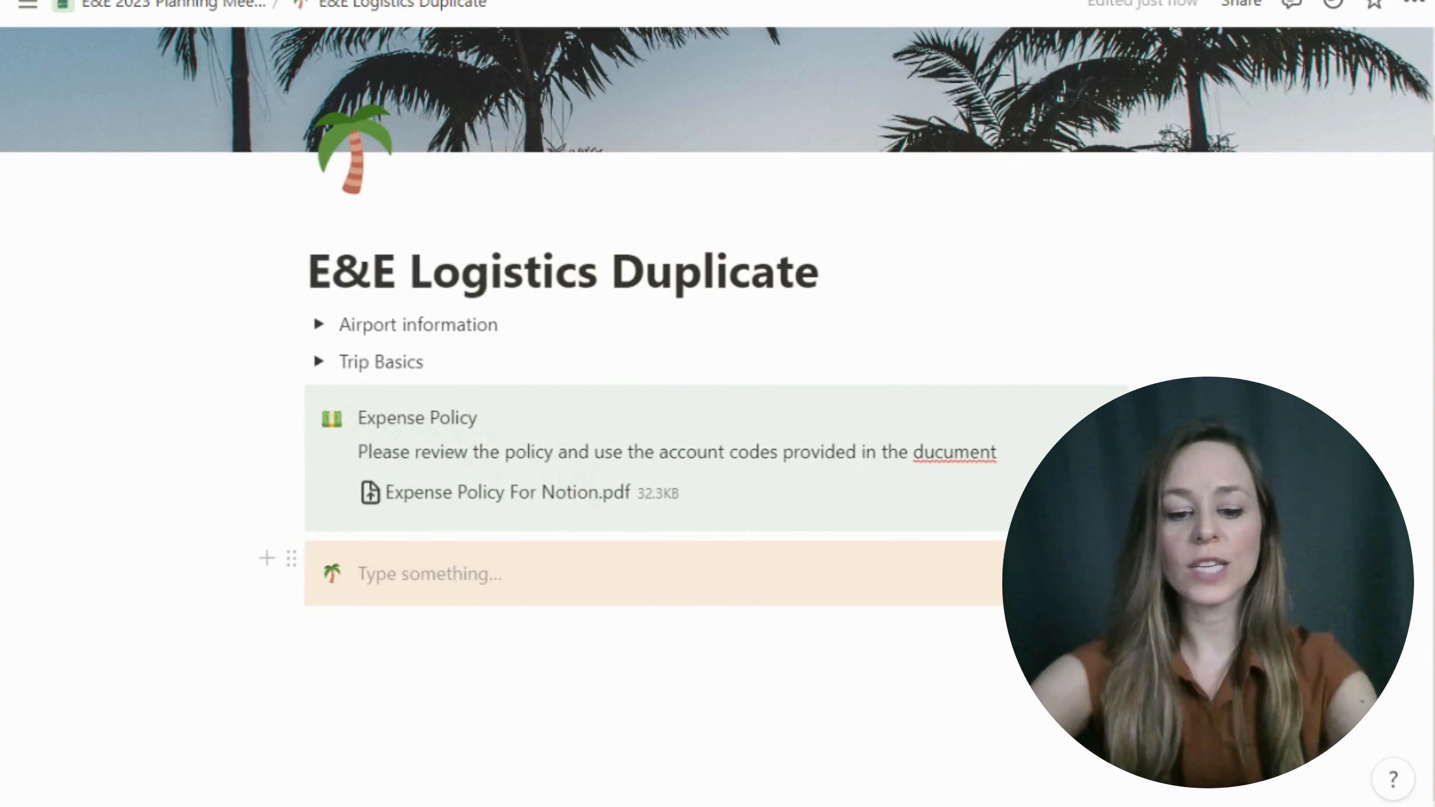
Enter "Sunday" as the orange callout's text and make it bold
{"action": "type", "text": "Sunday"}
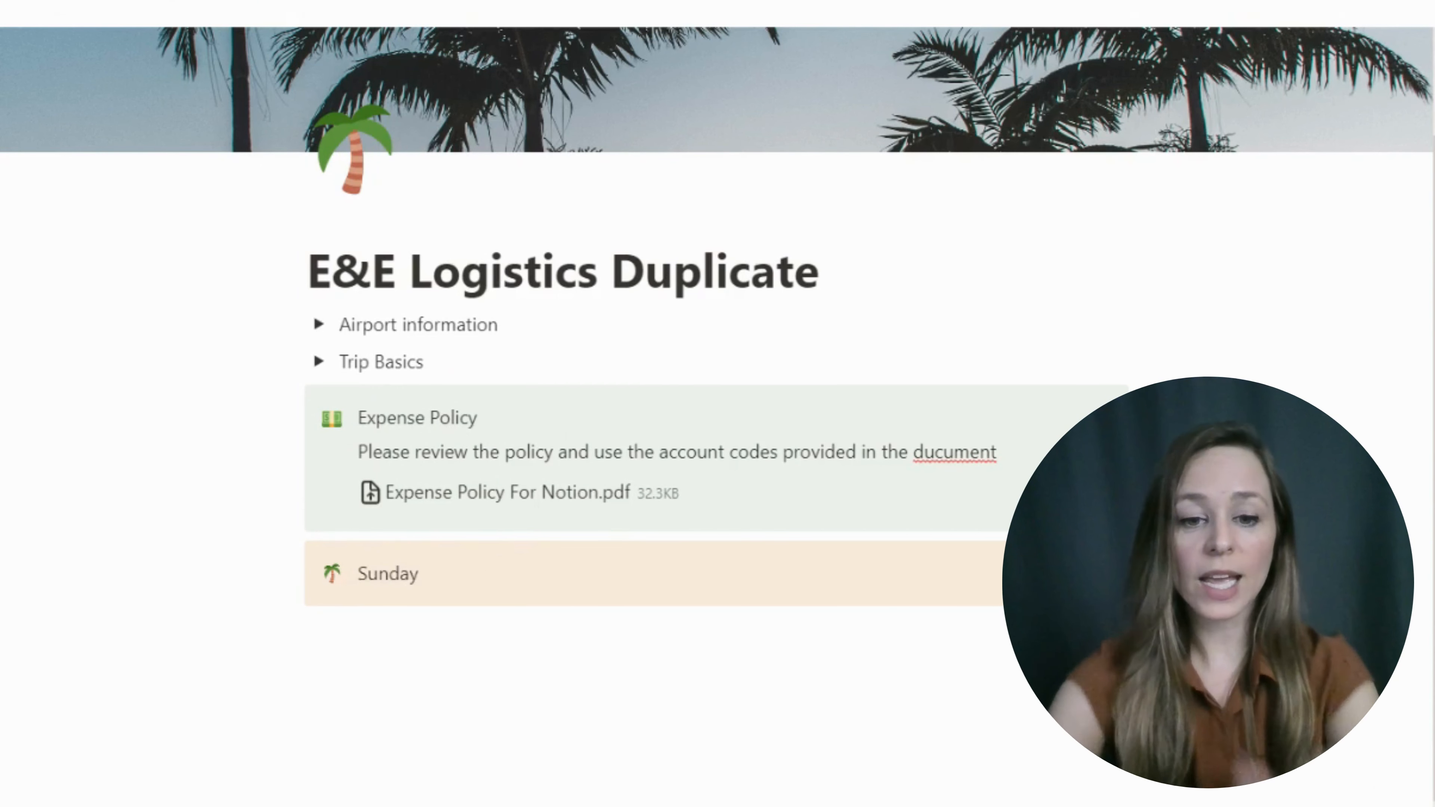
{"action": "key", "text": "shift+Left"}
{"action": "key", "text": "shift+Left"}
{"action": "key", "text": "shift+Left"}
{"action": "key", "text": "shift+Left"}
{"action": "key", "text": "shift+Left"}
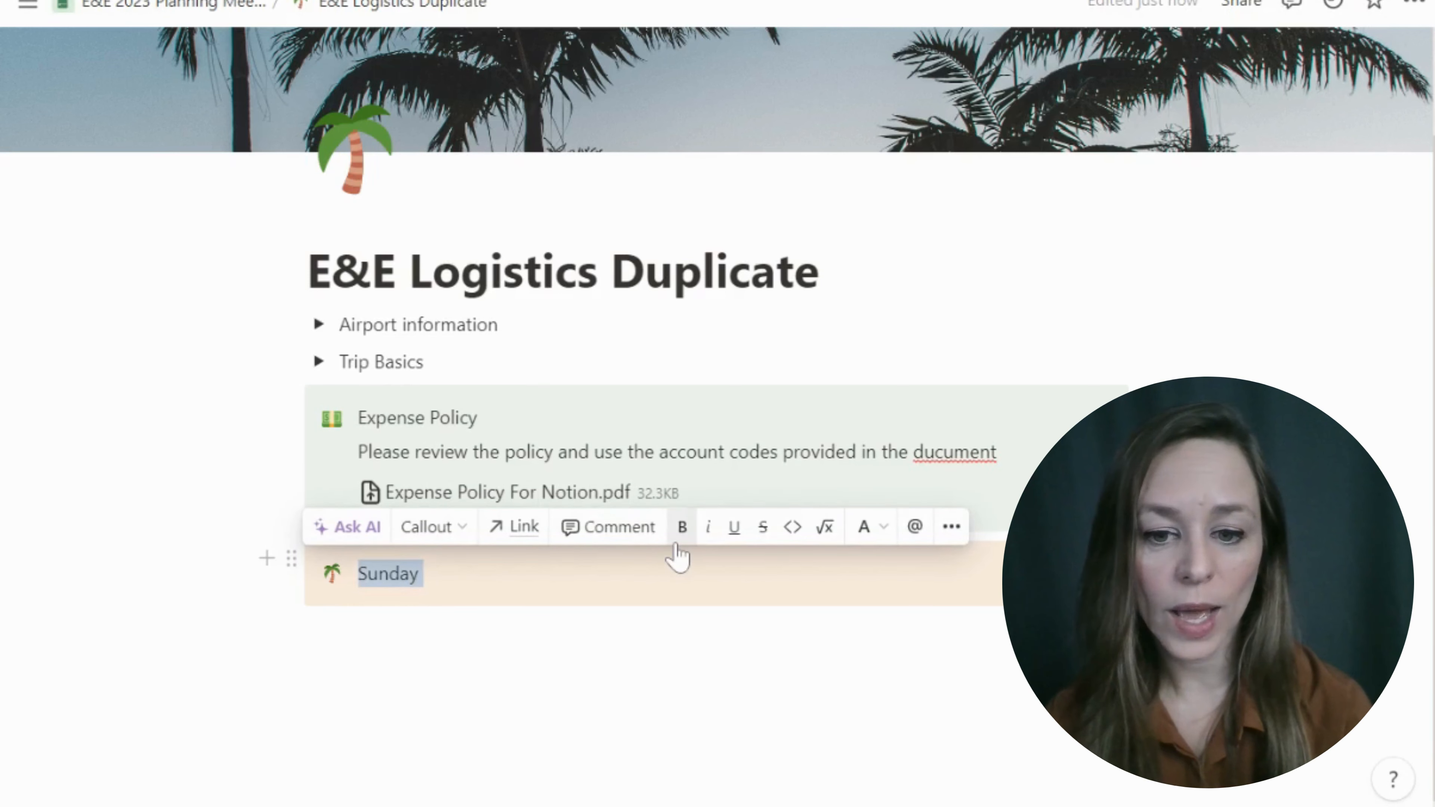
{"action": "left_click", "coordinate": [682, 527]}
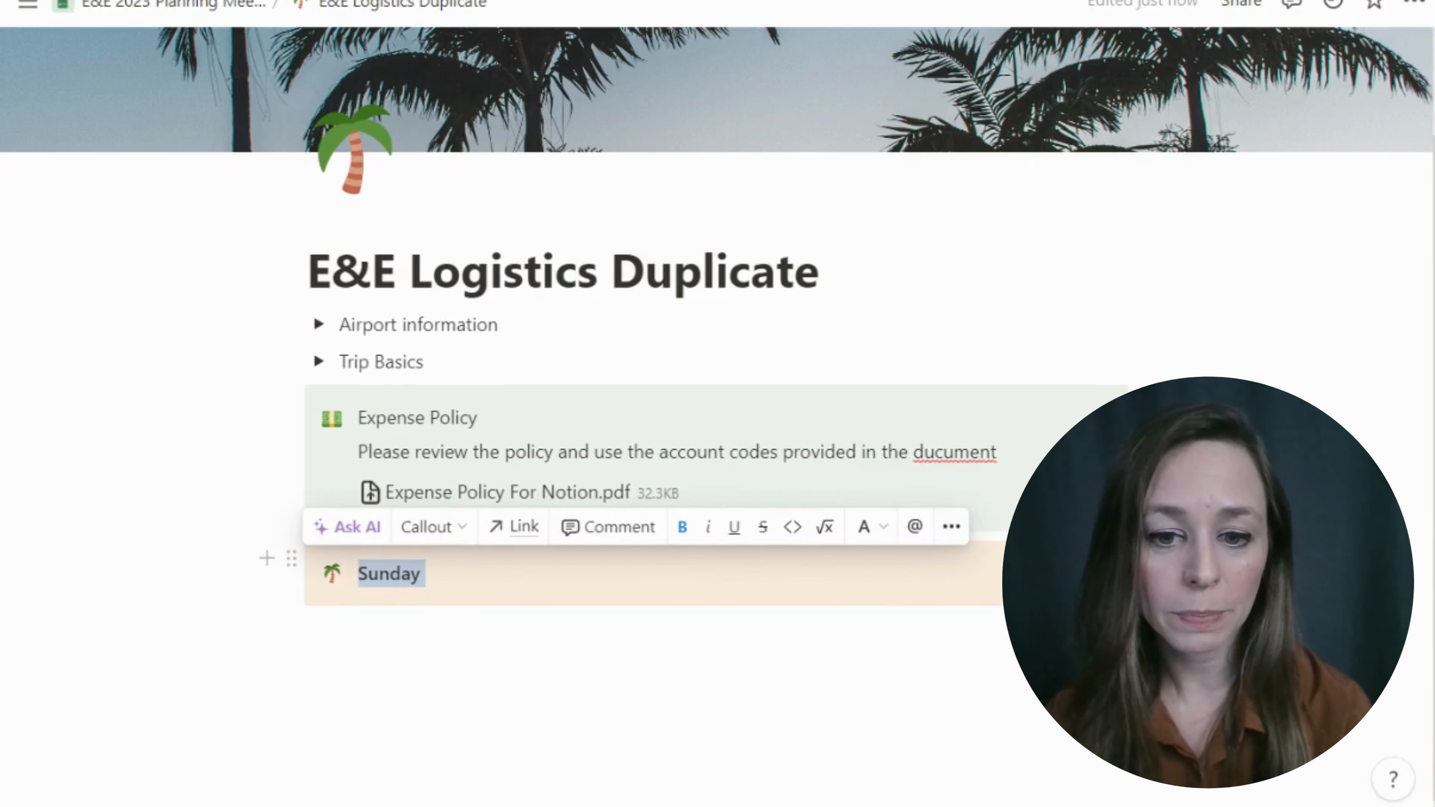
Add an empty text block below the Sunday callout and move it inside the callout, under its heading
{"action": "key", "text": "Right"}
{"action": "key", "text": "Return"}
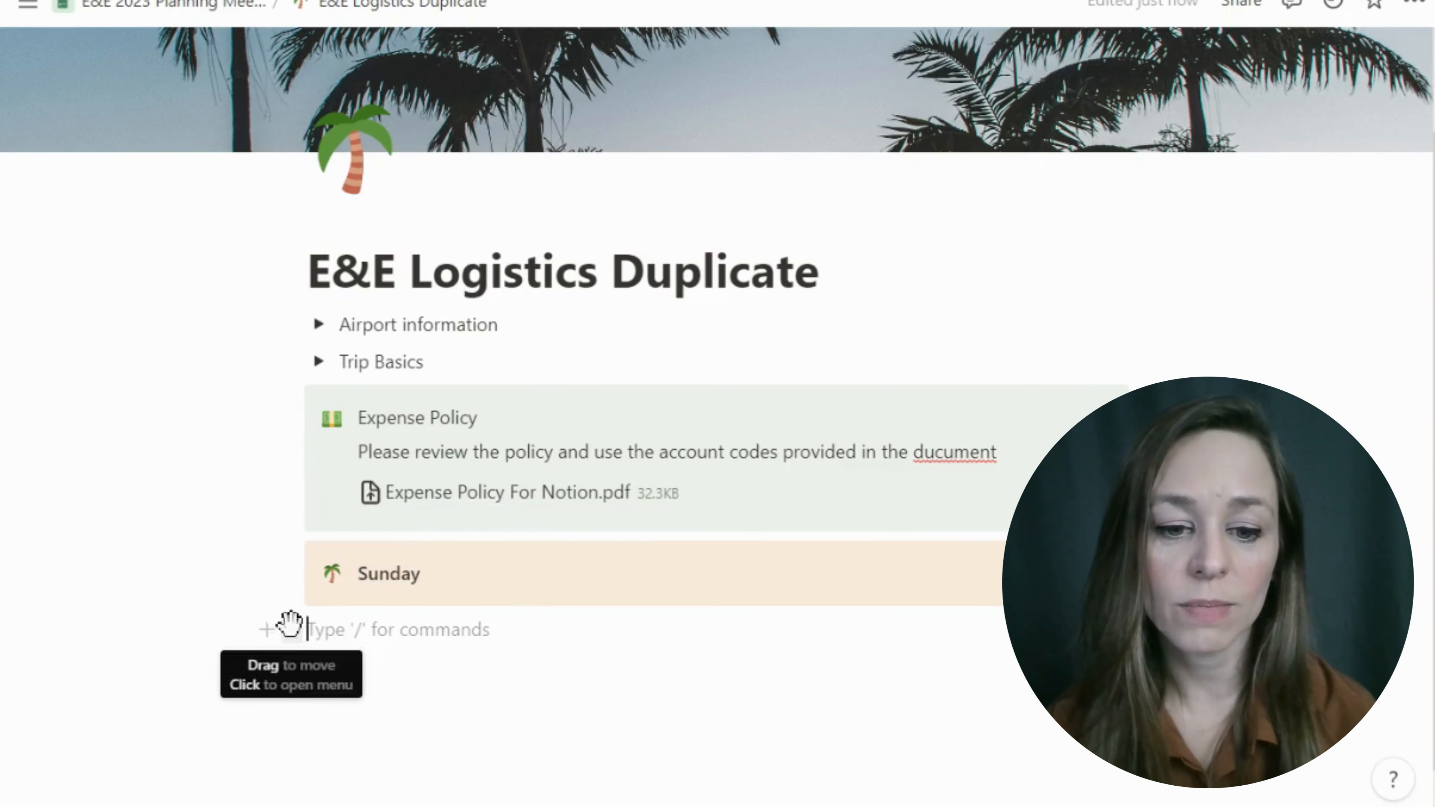
{"action": "left_click_drag", "start_coordinate": [293, 624], "coordinate": [407, 591]}
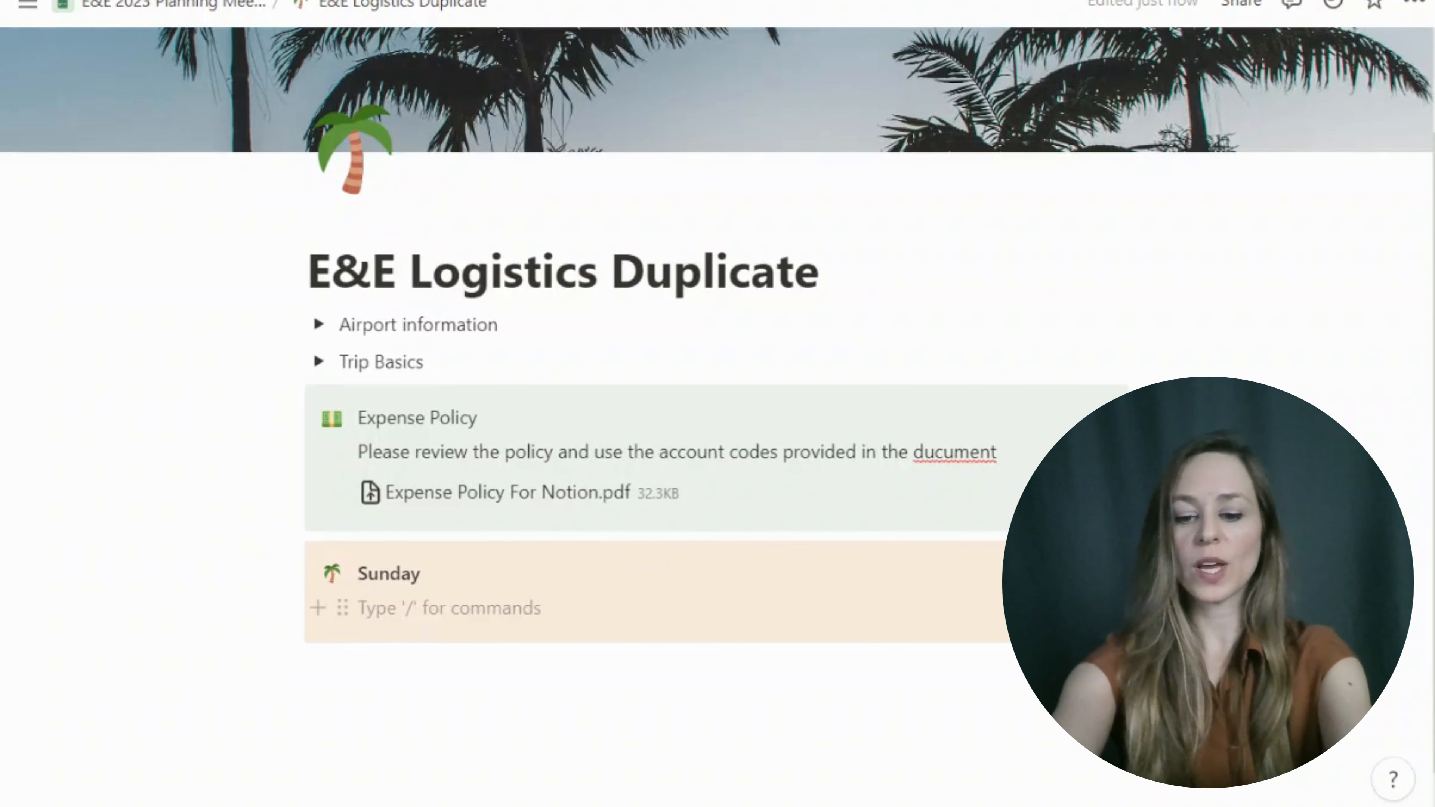
Embed a Google Map in the Sunday callout from the copied airport link and zoom it out to the Fort Lauderdale area
{"action": "type", "text": "/"}
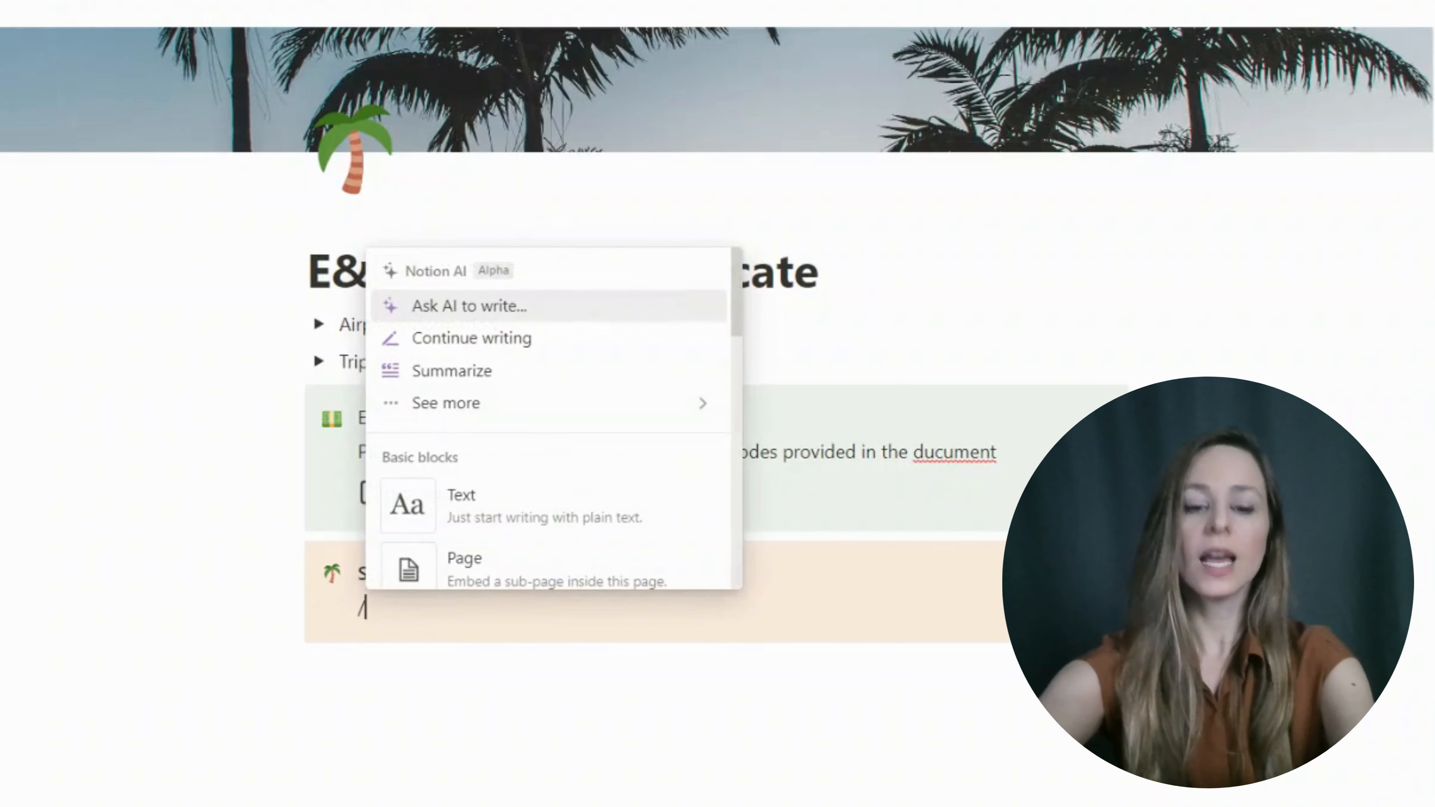
{"action": "type", "text": "em"}
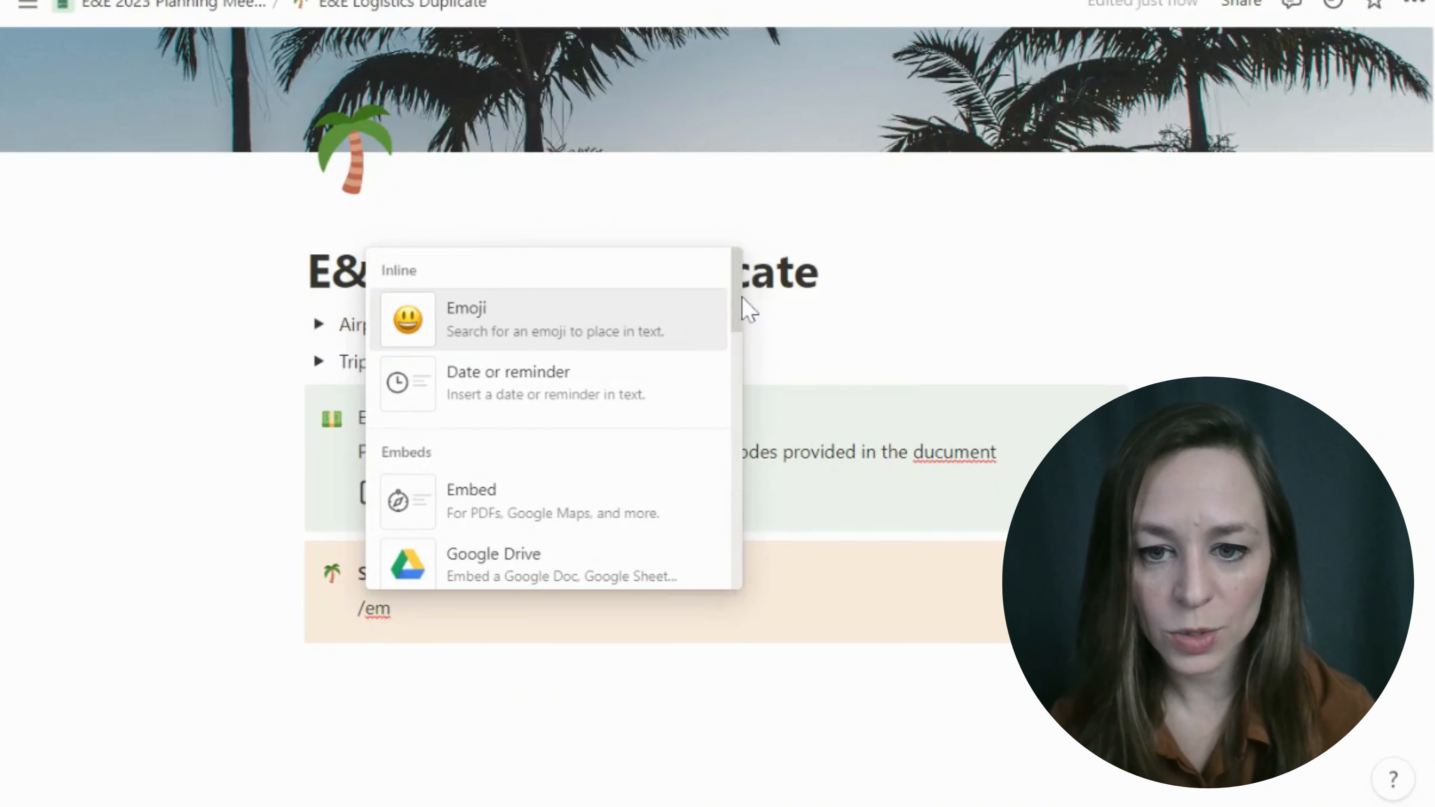
{"action": "left_click_drag", "start_coordinate": [743, 298], "coordinate": [734, 394]}
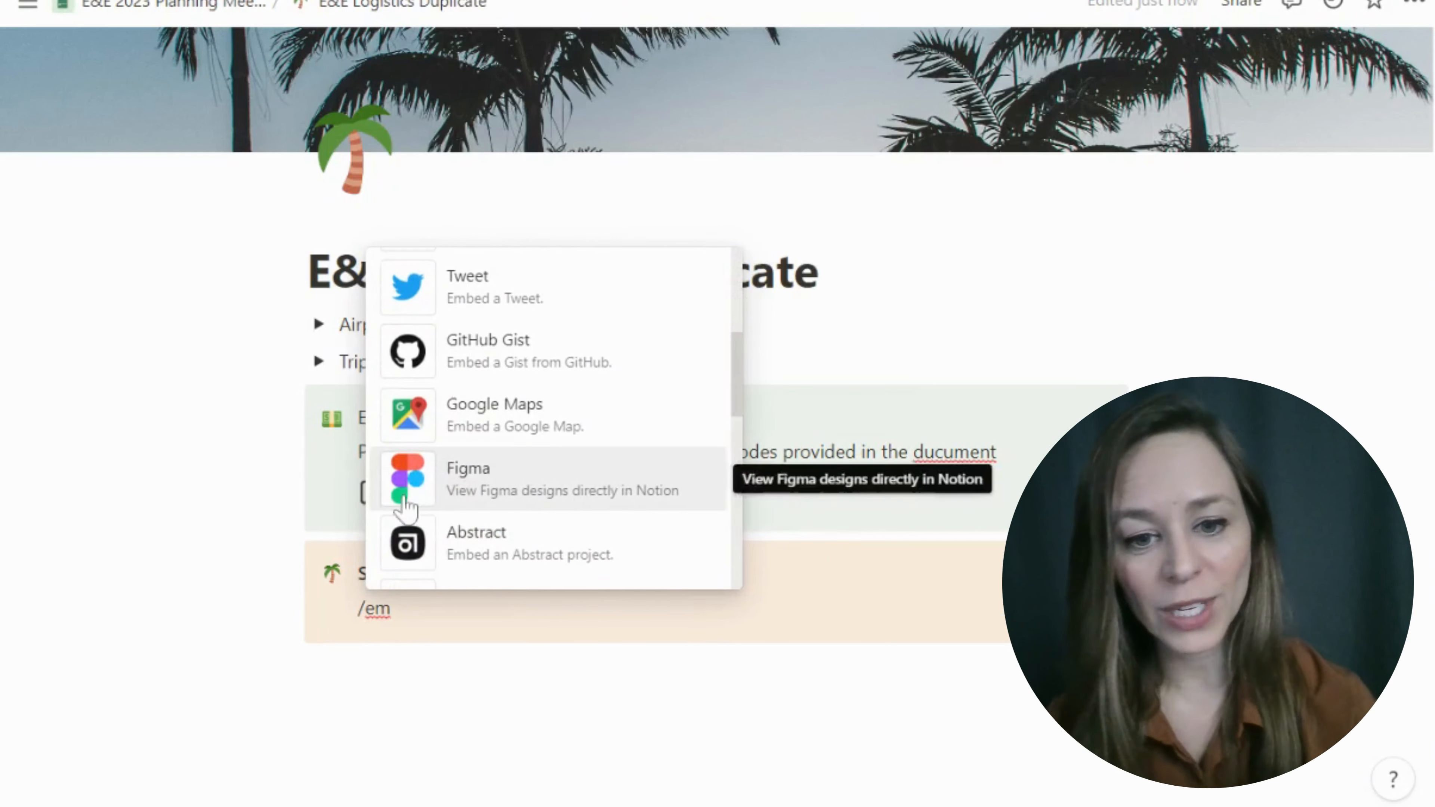
{"action": "left_click", "coordinate": [455, 421]}
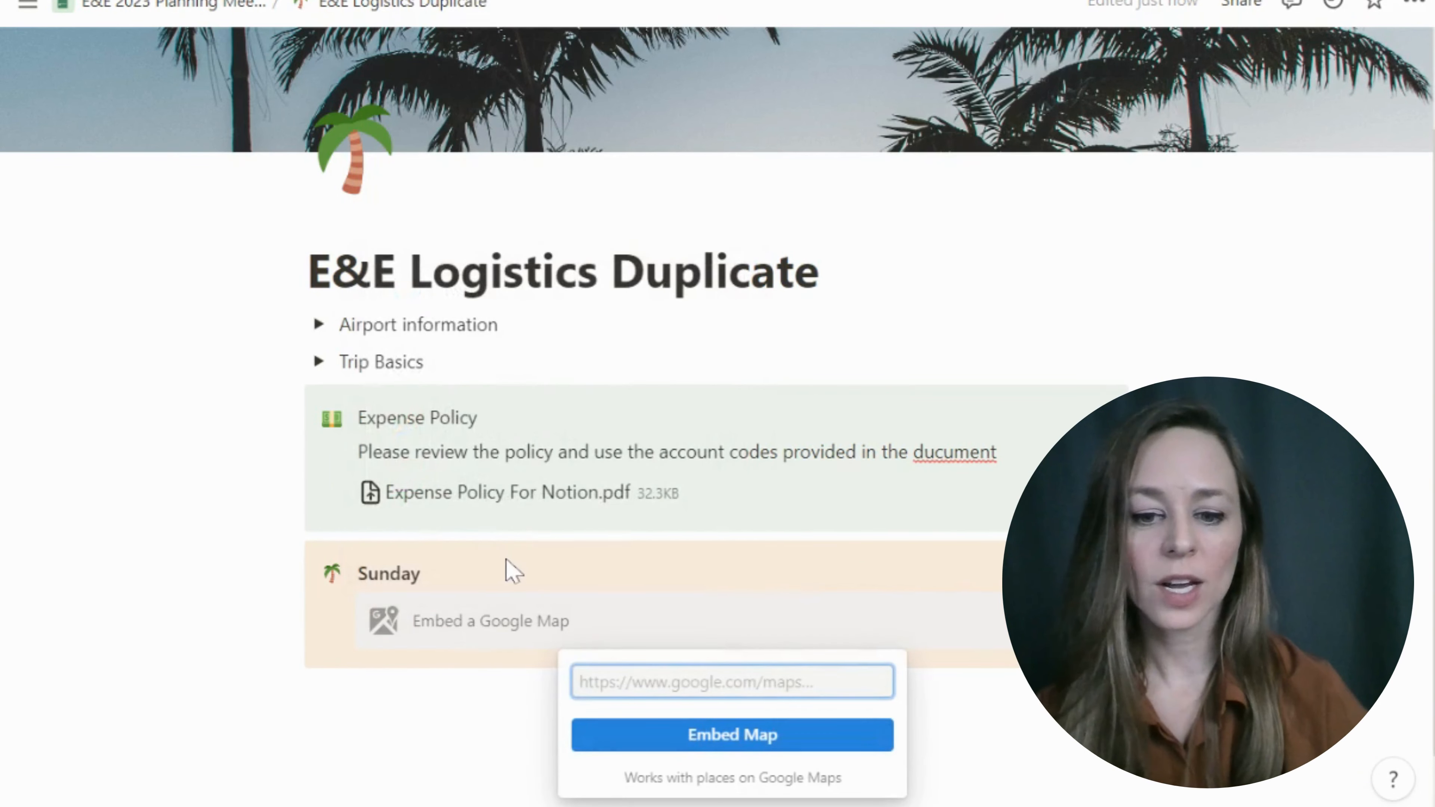
{"action": "key", "text": "ctrl+v"}
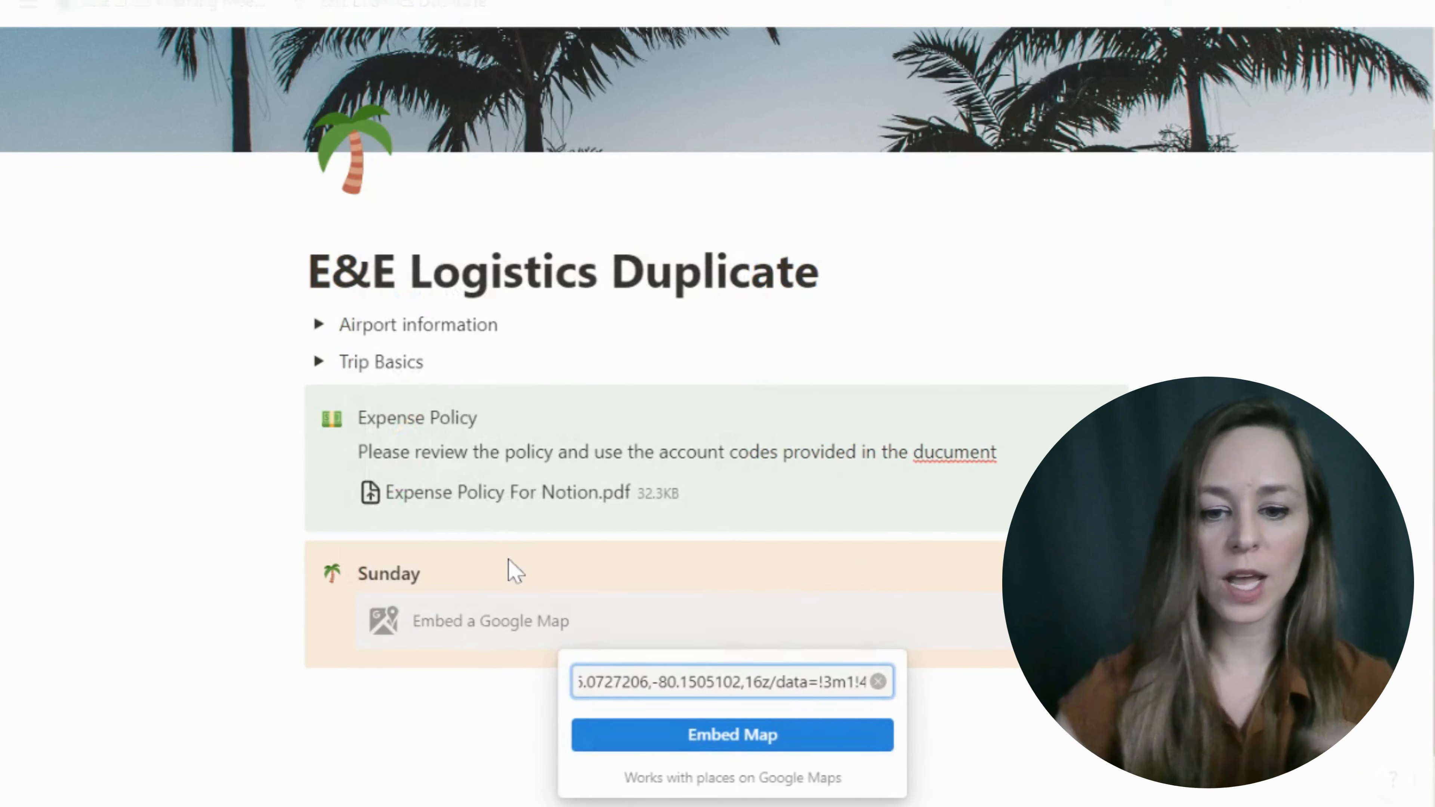
{"action": "left_click", "coordinate": [716, 760]}
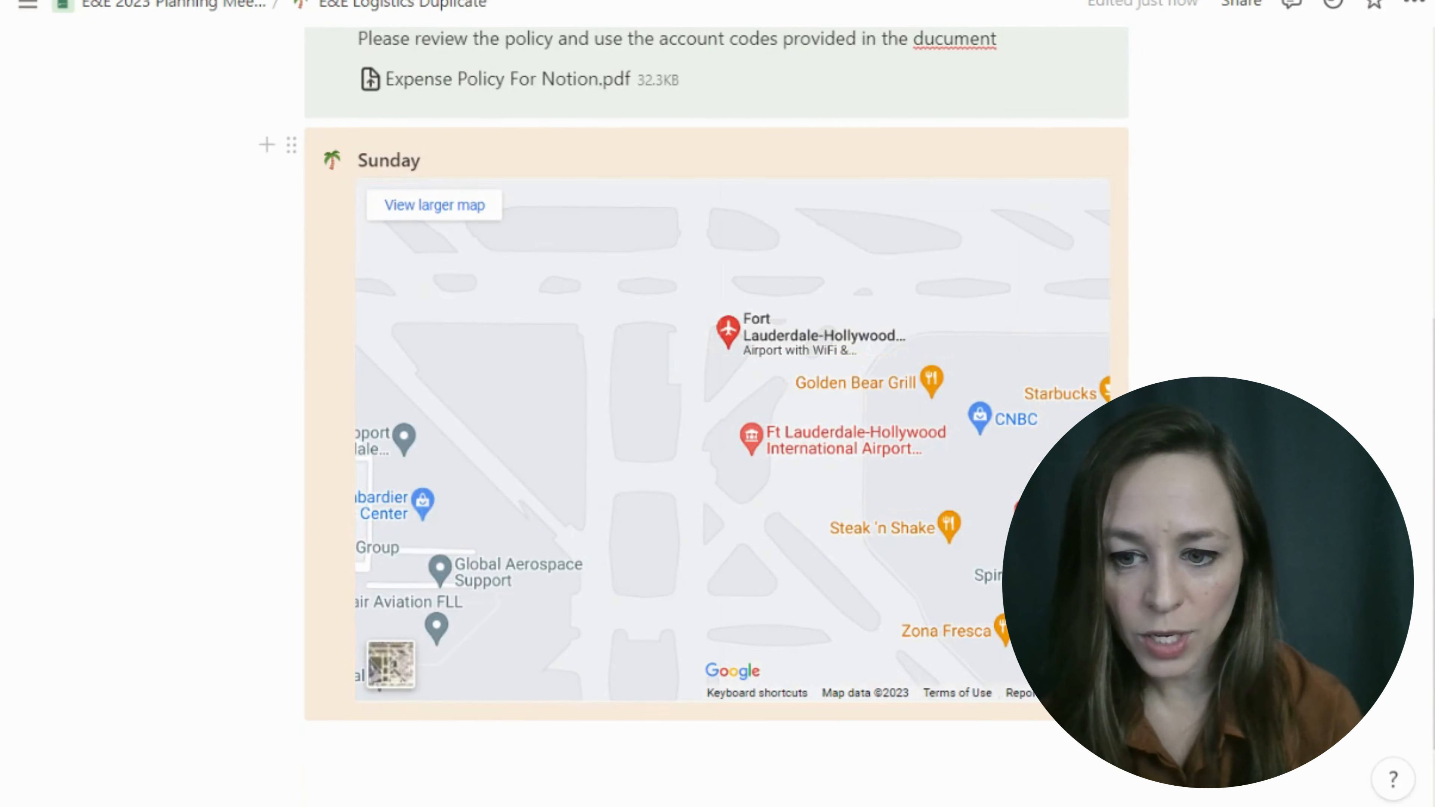
{"action": "left_click", "coordinate": [1078, 652]}
{"action": "left_click", "coordinate": [1078, 653]}
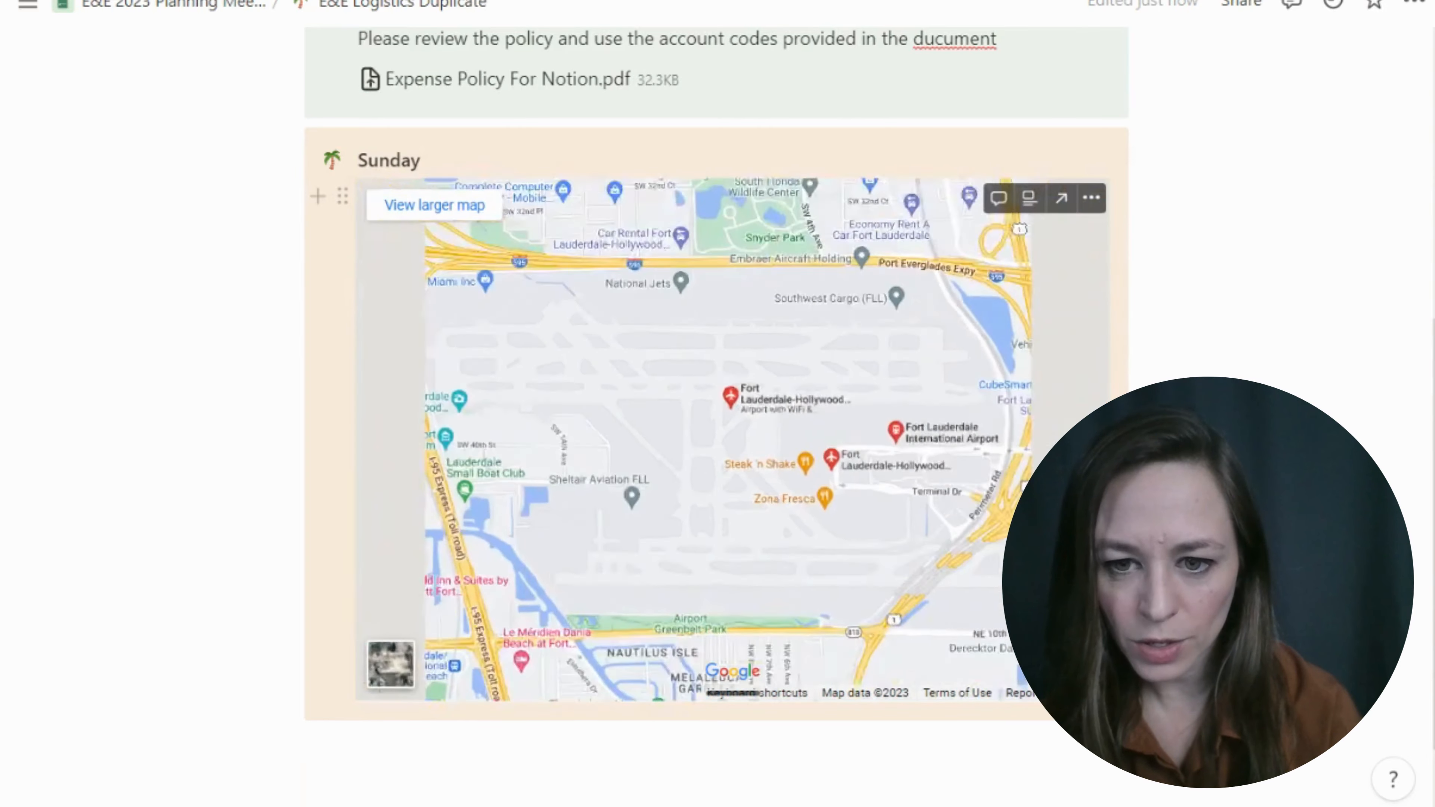
{"action": "left_click", "coordinate": [1077, 651]}
{"action": "left_click", "coordinate": [1077, 651]}
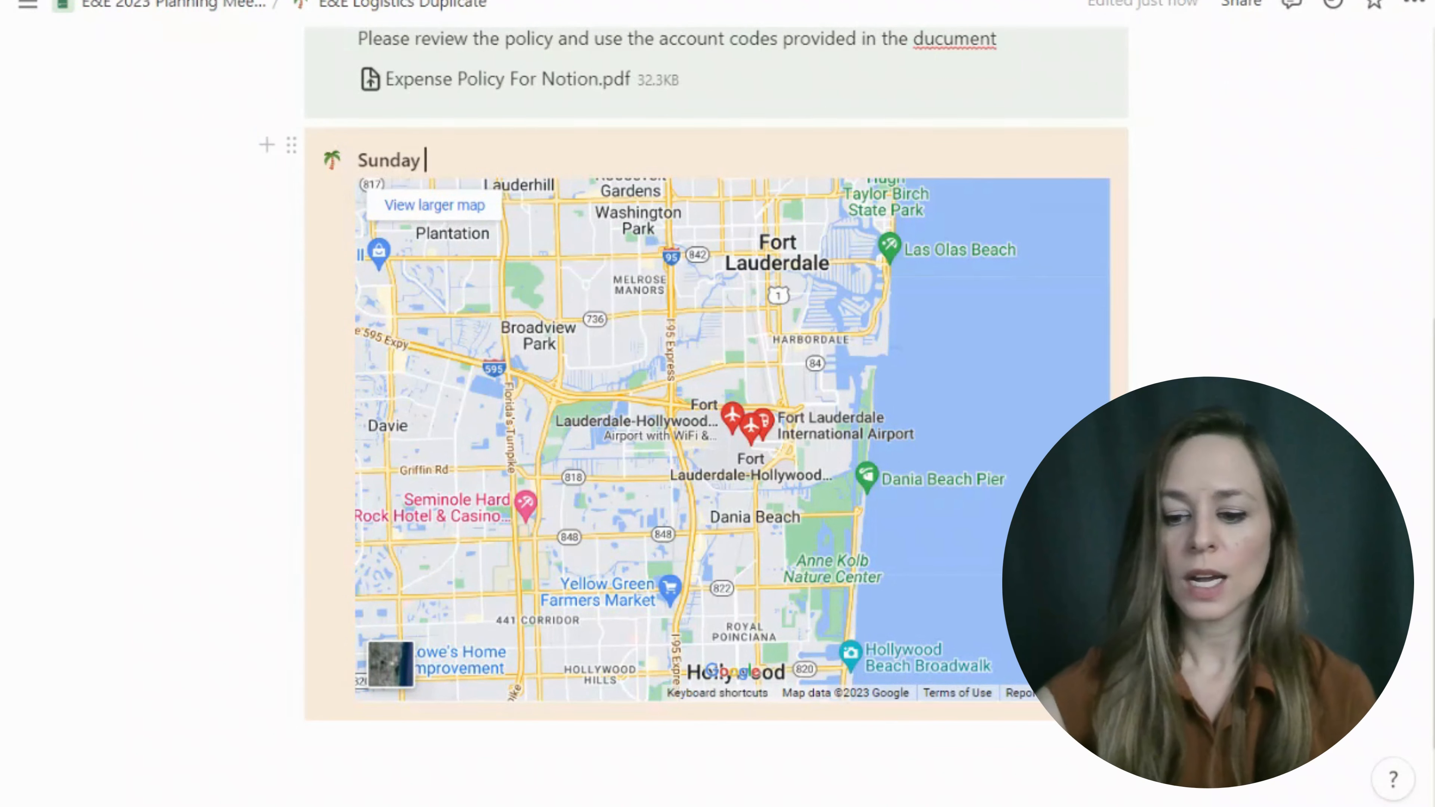
Insert a toggle list titled "Airport Map" between the Sunday heading and the embedded map
{"action": "key", "text": "Return"}
{"action": "type", "text": "/"}
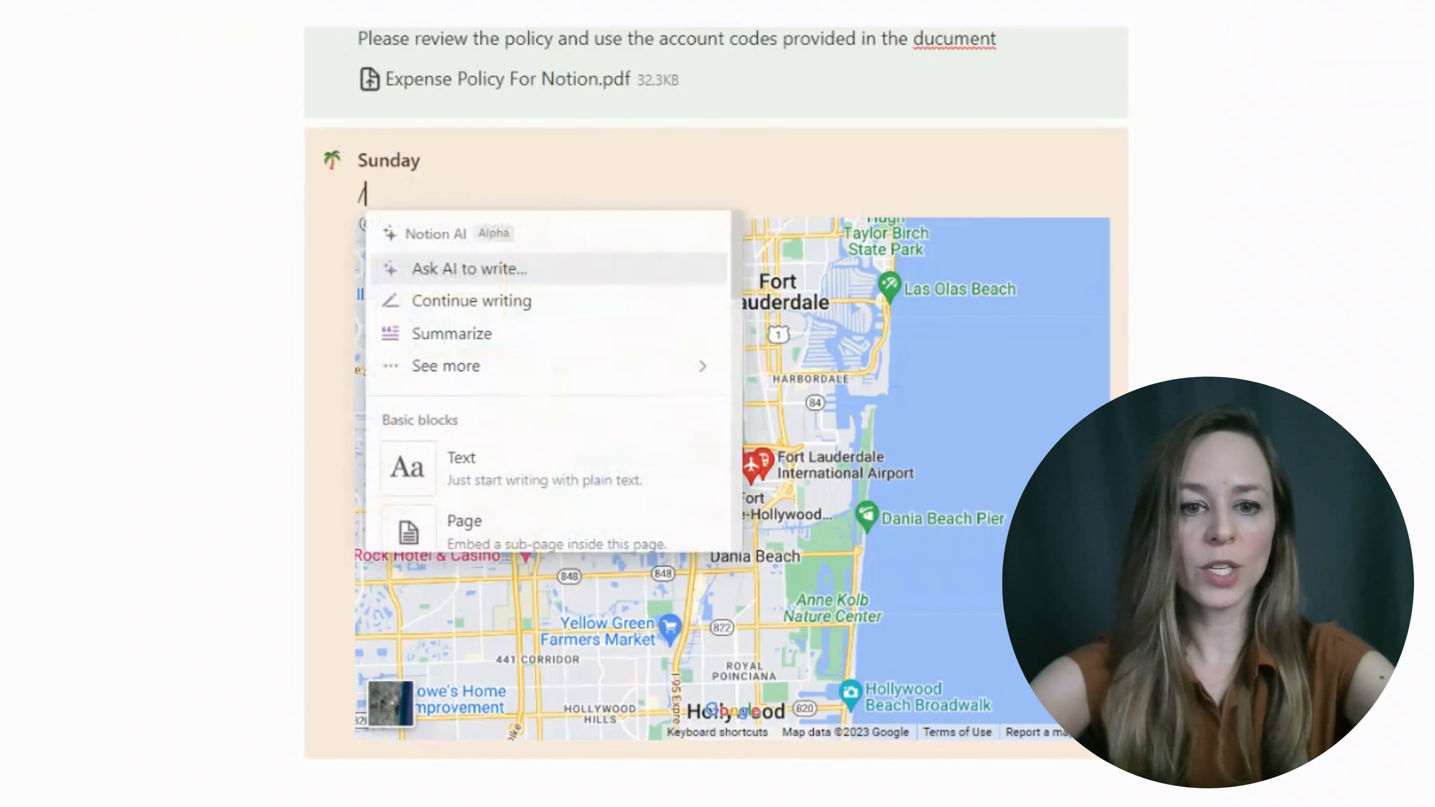
{"action": "type", "text": "to"}
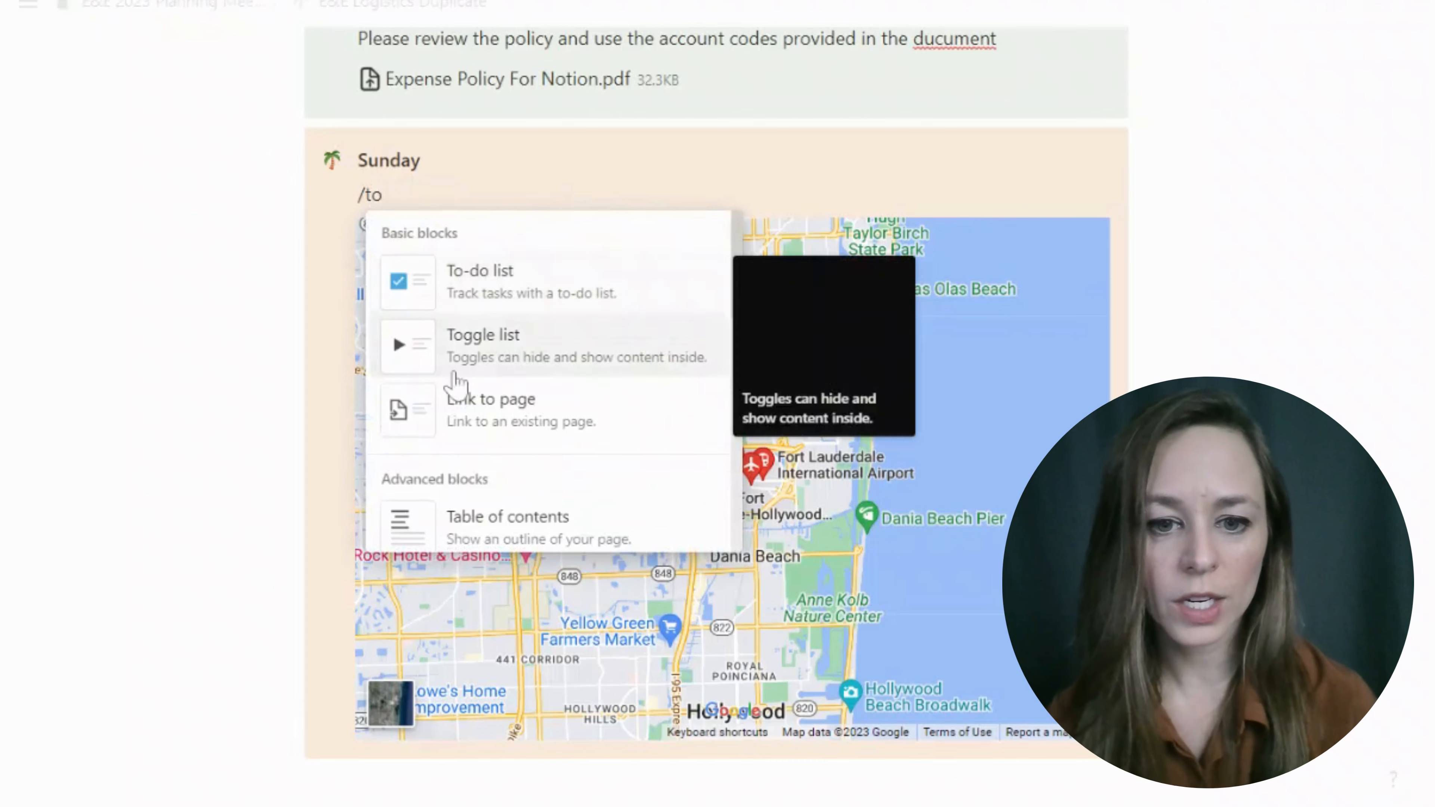
{"action": "left_click", "coordinate": [474, 357]}
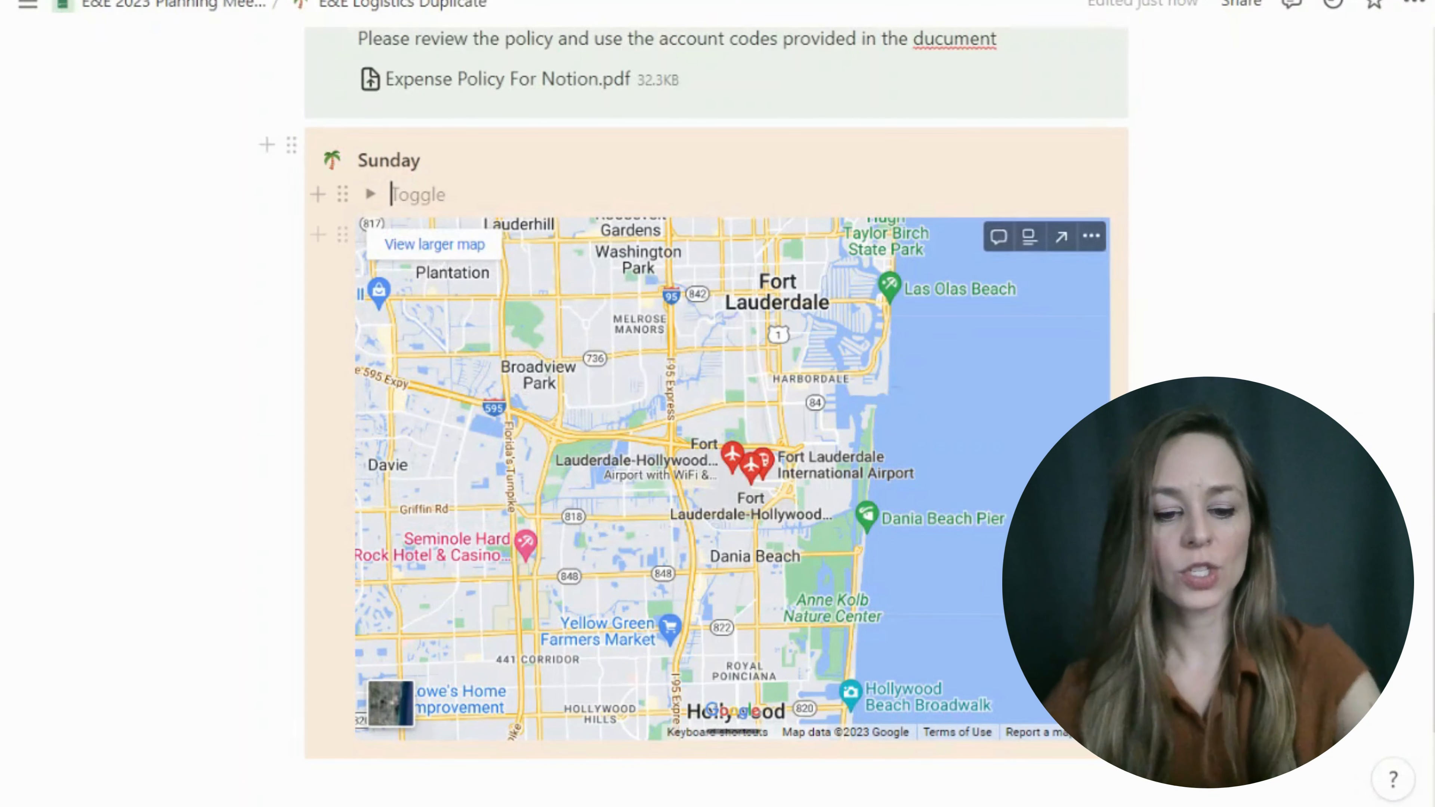
{"action": "type", "text": "Airport Map"}
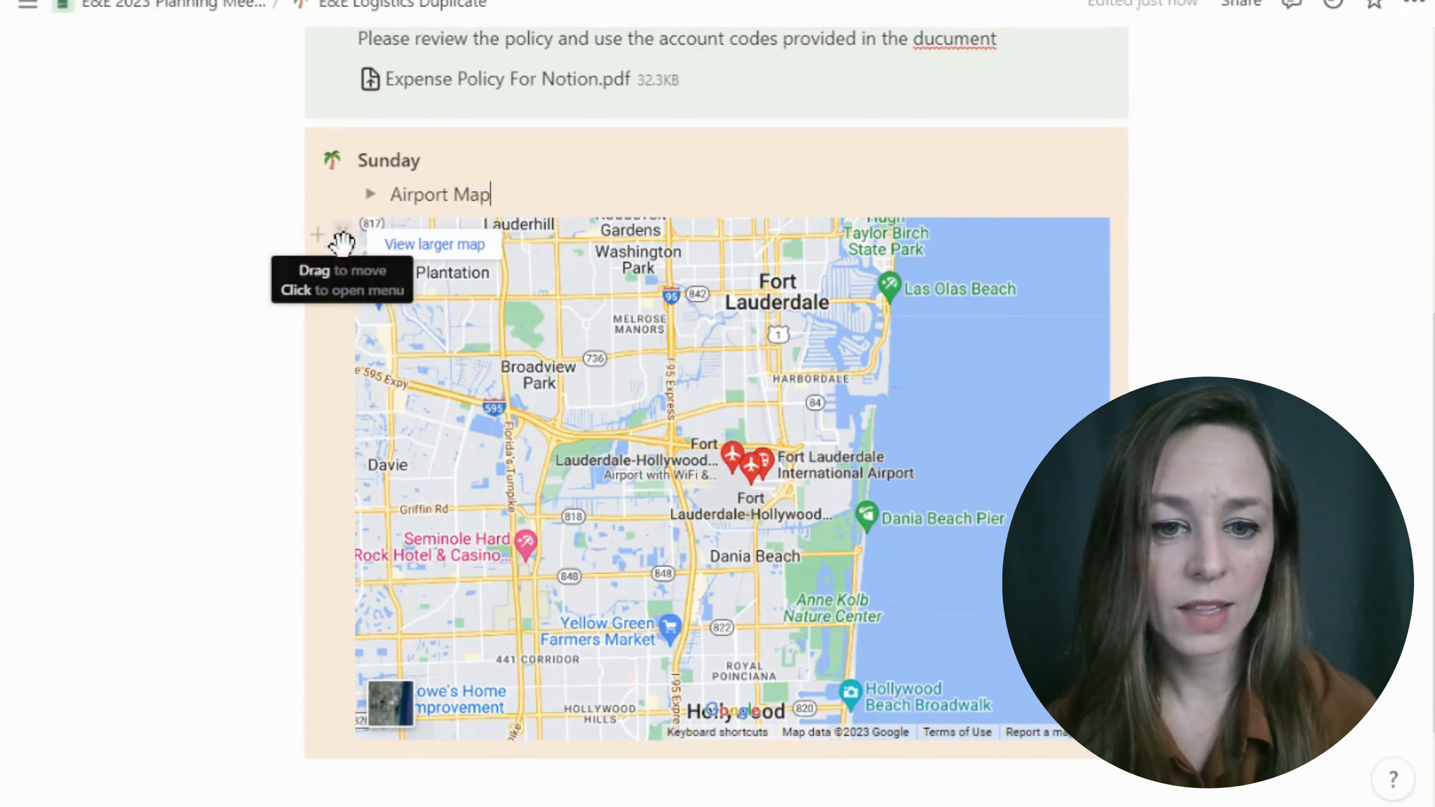
Move the embedded map inside the Airport Map toggle, check it by expanding the toggle, and collapse the toggle again
{"action": "left_click_drag", "start_coordinate": [343, 234], "coordinate": [433, 199]}
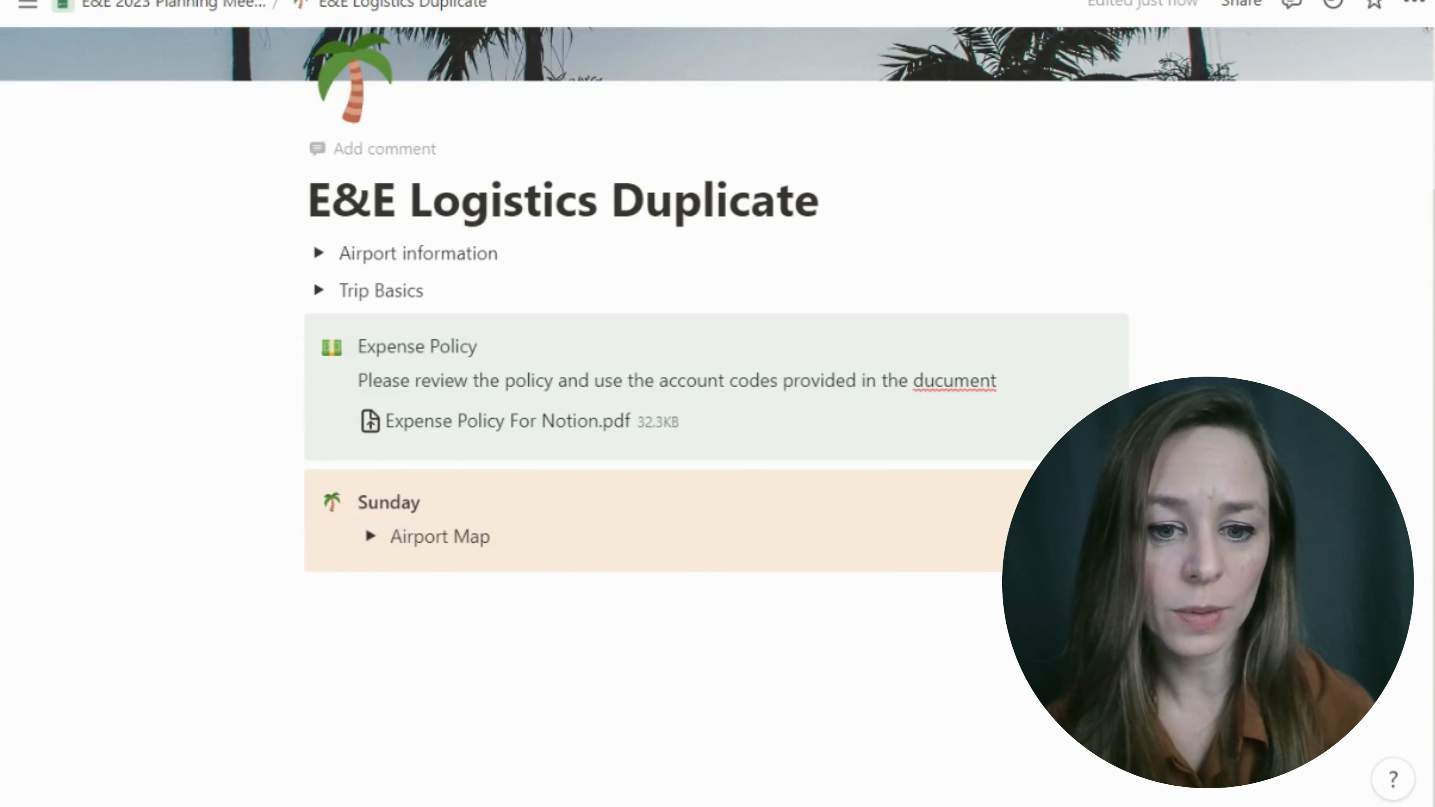
{"action": "left_click", "coordinate": [368, 544]}
{"action": "scroll", "coordinate": [915, 593], "scroll_direction": "down", "scroll_amount": 6}
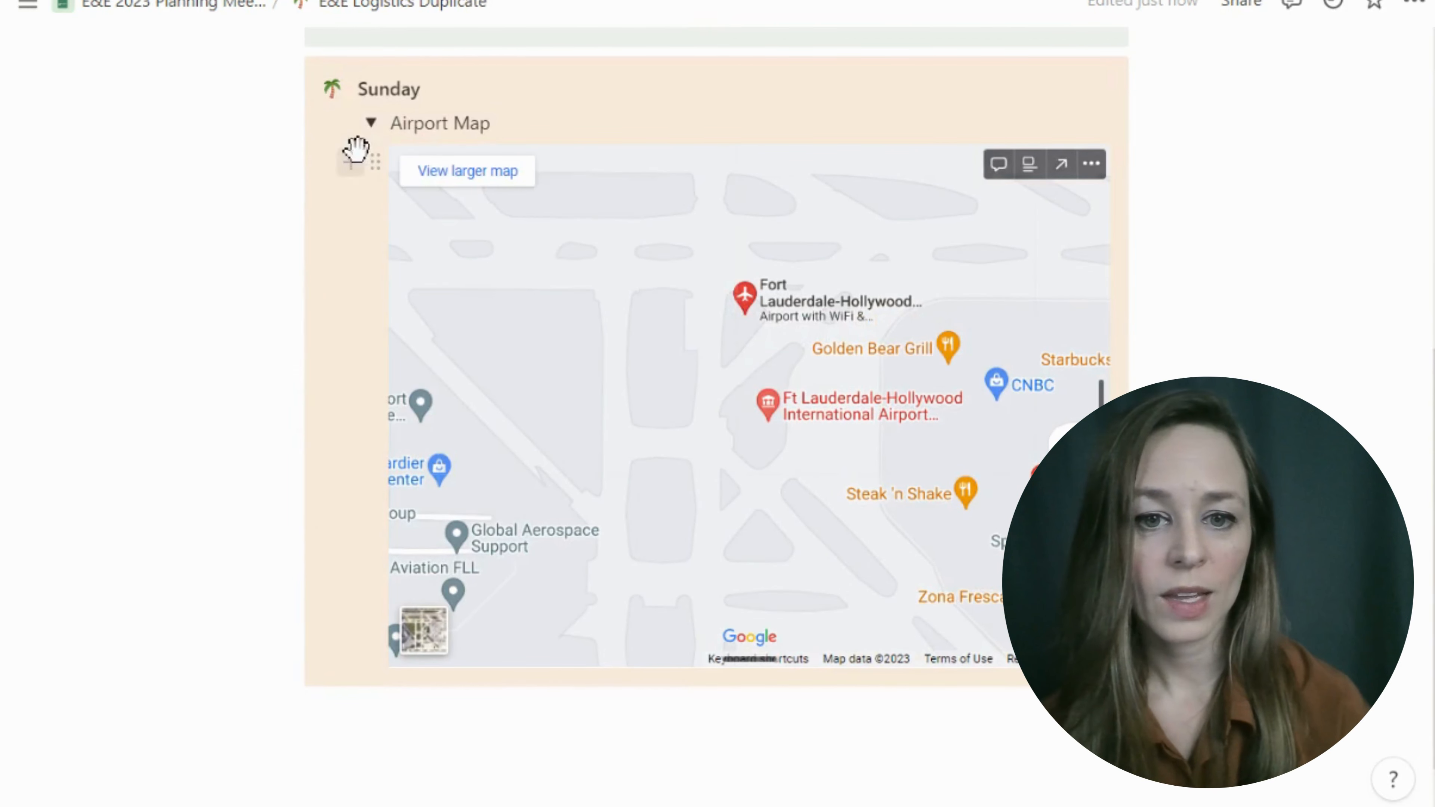
{"action": "left_click", "coordinate": [368, 122]}
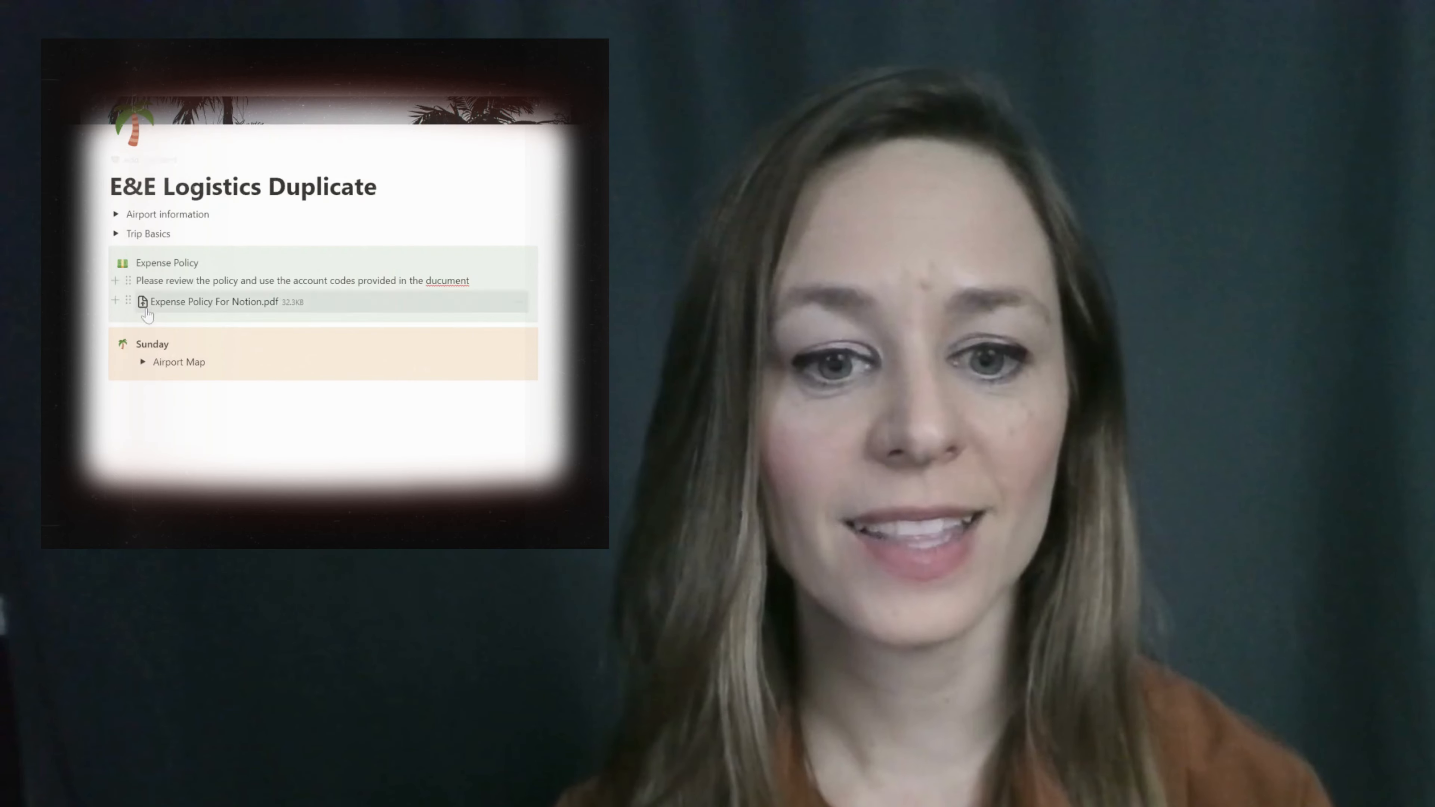
Expand the Airport Map toggle and look over the whole logistics page, from the cover image to the embedded map
{"action": "left_click", "coordinate": [142, 362]}
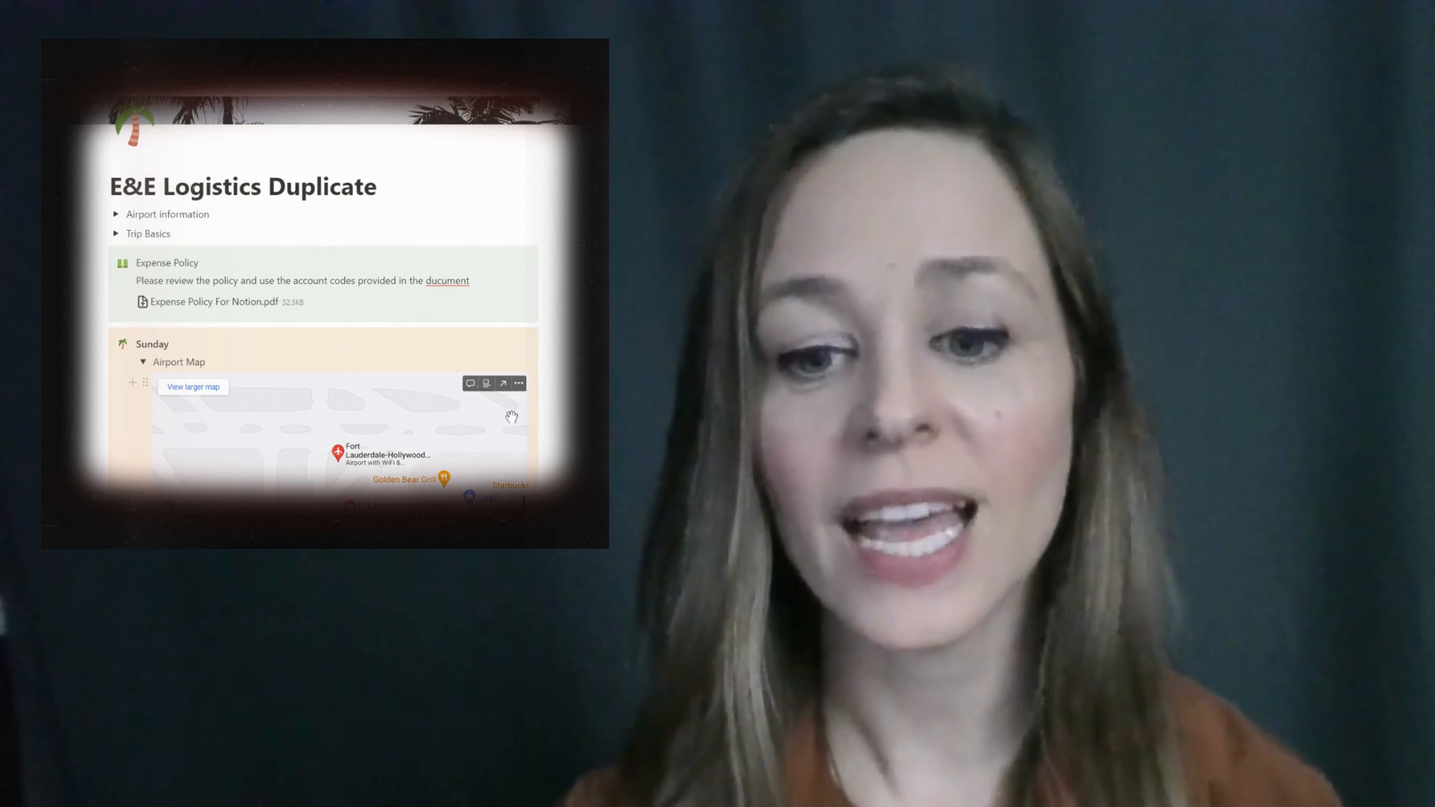
{"action": "scroll", "coordinate": [450, 372], "scroll_direction": "down", "scroll_amount": 4}
{"action": "scroll", "coordinate": [451, 373], "scroll_direction": "up", "scroll_amount": 4}
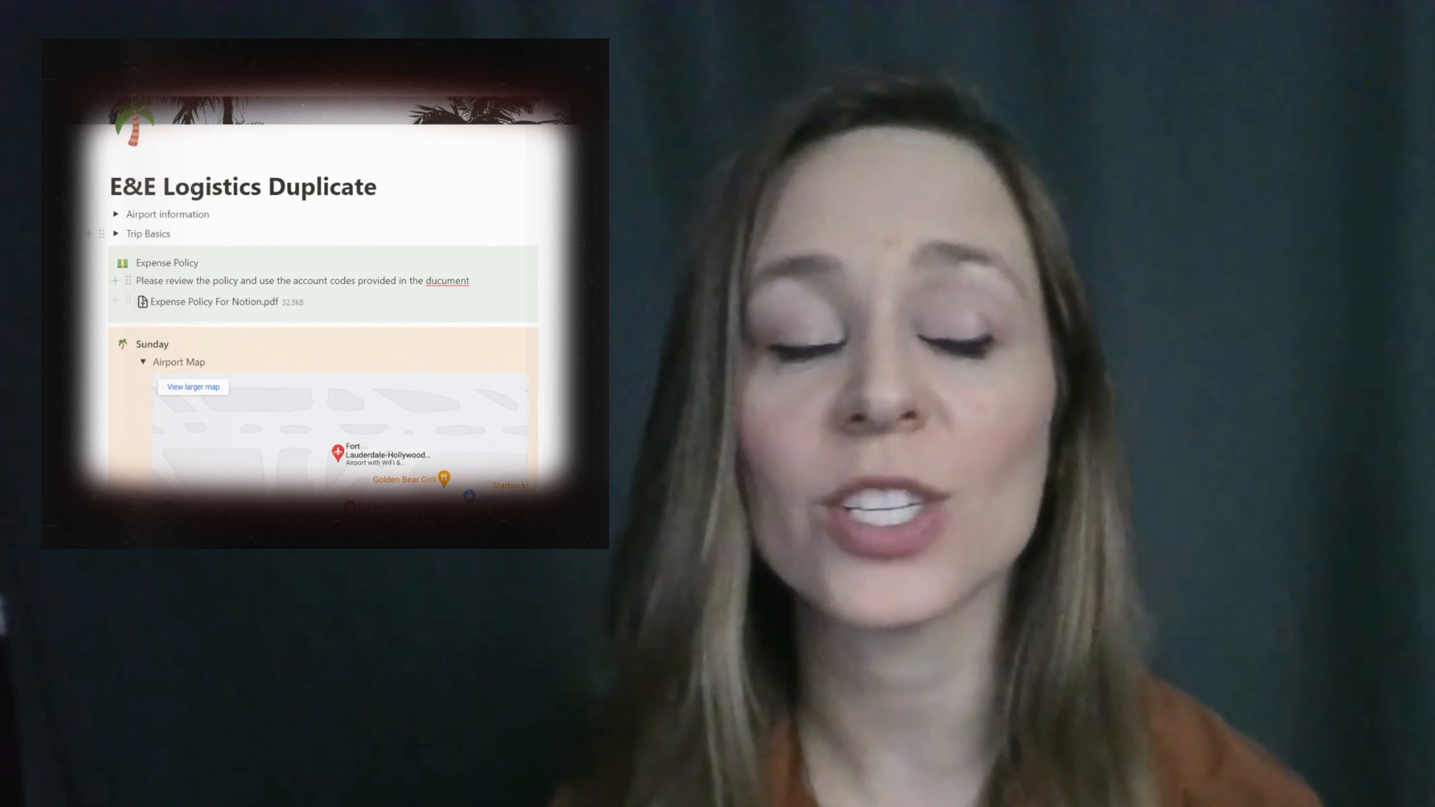
{"action": "scroll", "coordinate": [324, 294], "scroll_direction": "up", "scroll_amount": 3}
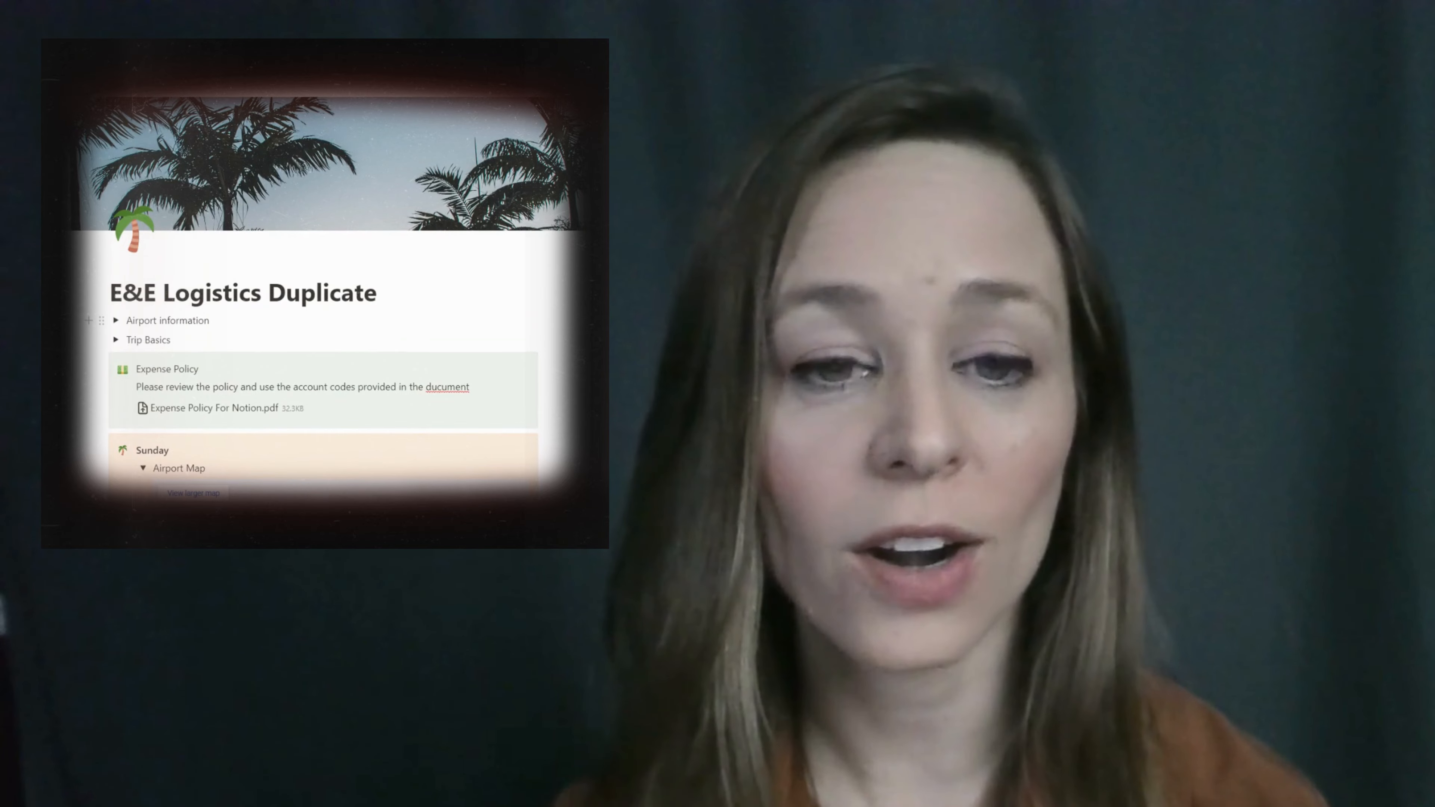
{"action": "scroll", "coordinate": [325, 294], "scroll_direction": "down", "scroll_amount": 6}
{"action": "scroll", "coordinate": [325, 294], "scroll_direction": "up", "scroll_amount": 6}
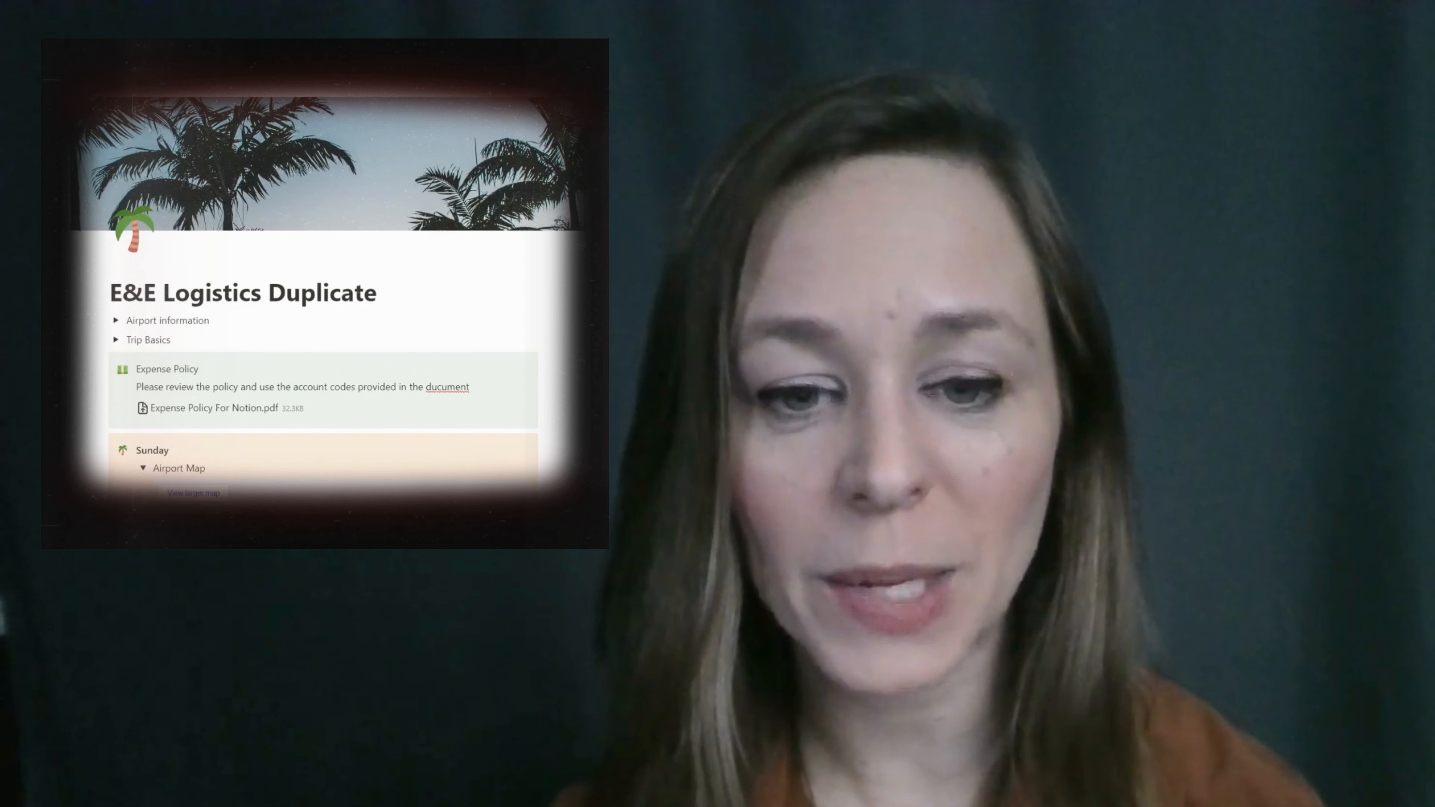